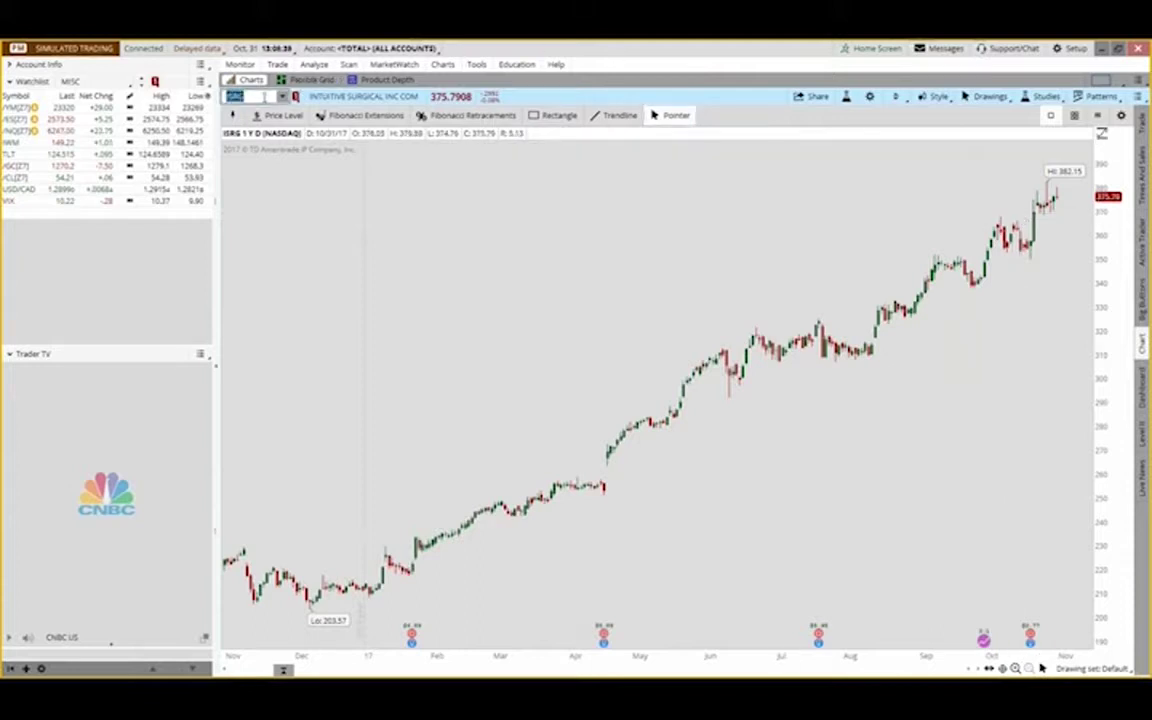
Change the chart symbol to VNQ, choosing Vanguard REIT ETF from the lookup matches.
{"action": "type", "text": "V"}
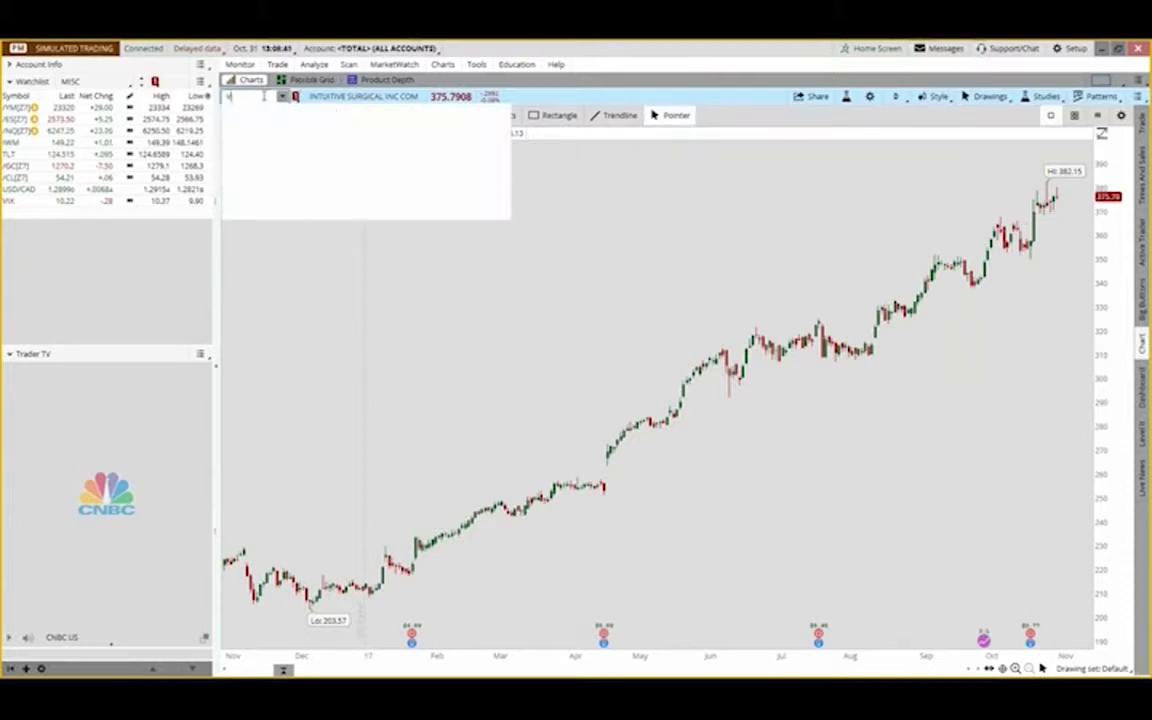
{"action": "type", "text": "N"}
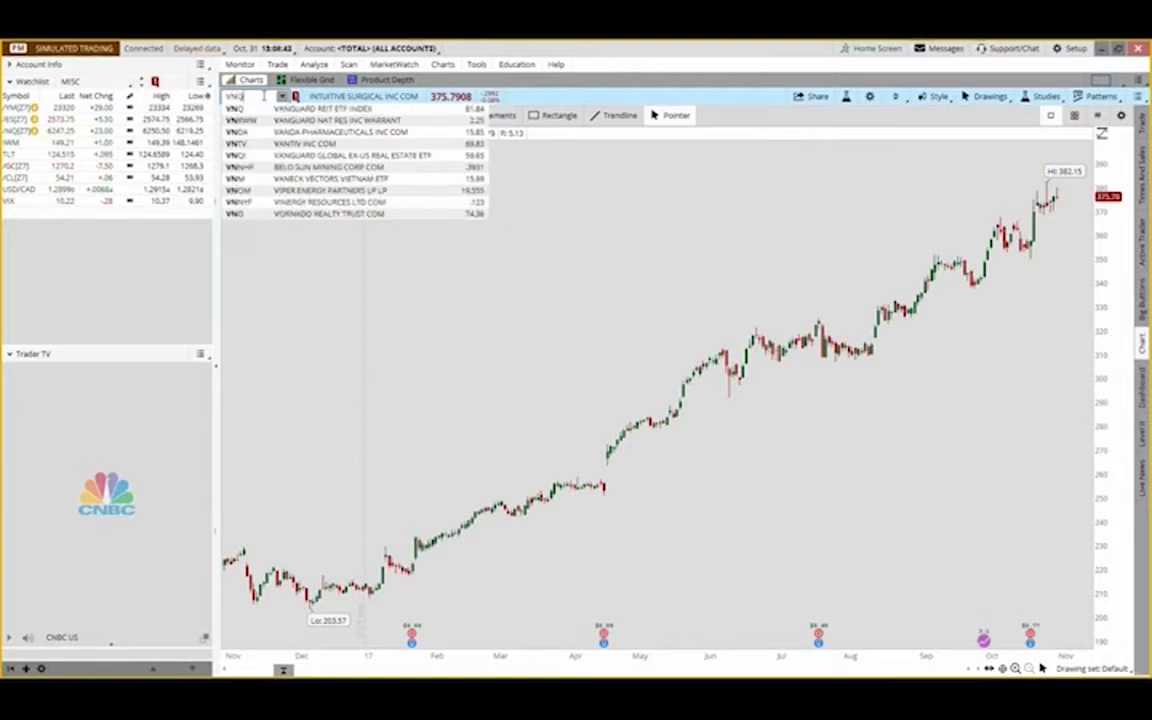
{"action": "type", "text": "Q"}
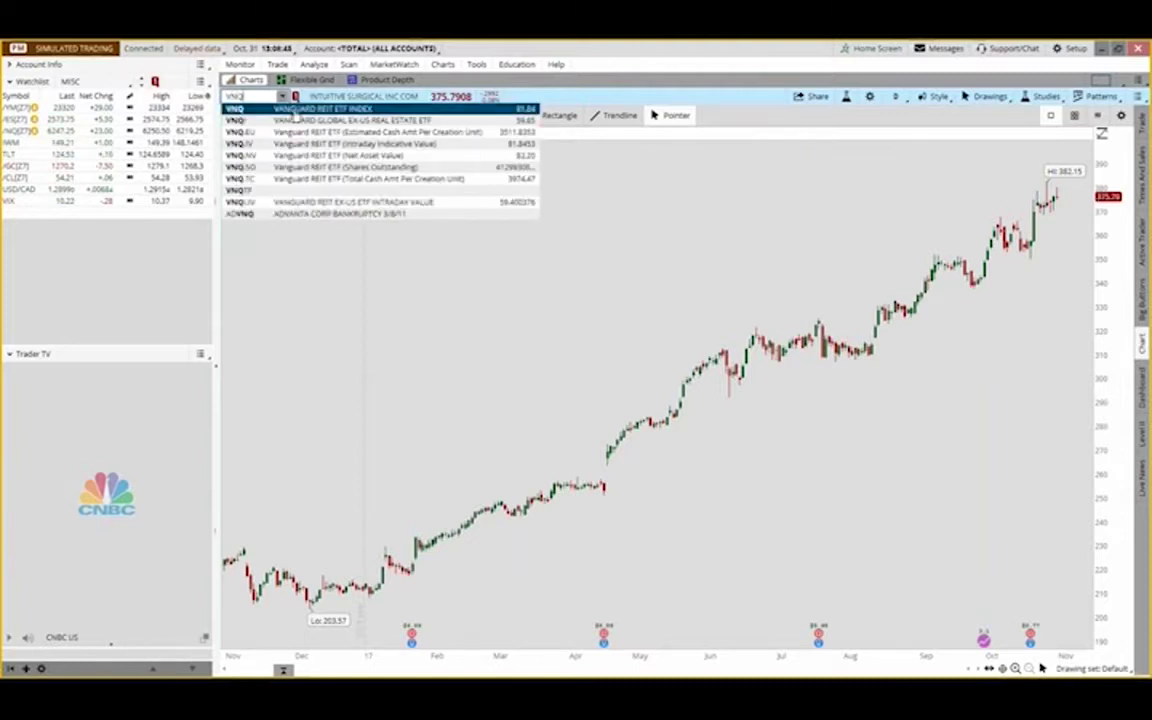
{"action": "left_click", "coordinate": [296, 117]}
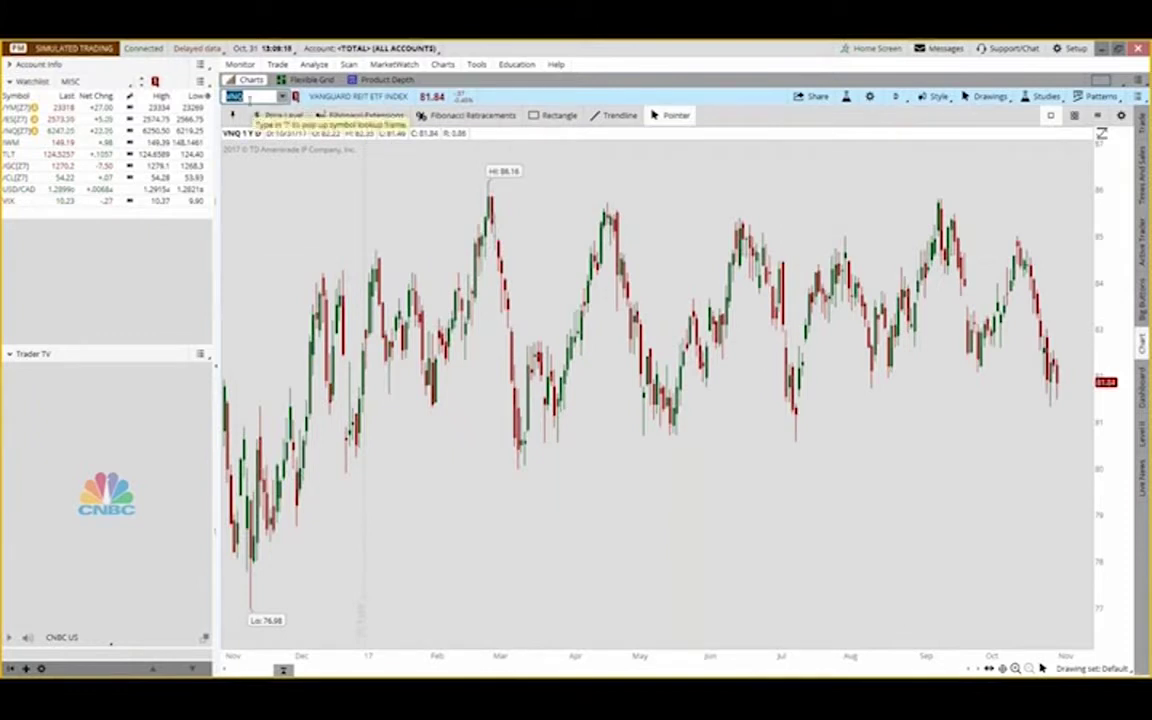
Enter ISRG as the symbol to reload the Intuitive Surgical chart.
{"action": "type", "text": "ISRG"}
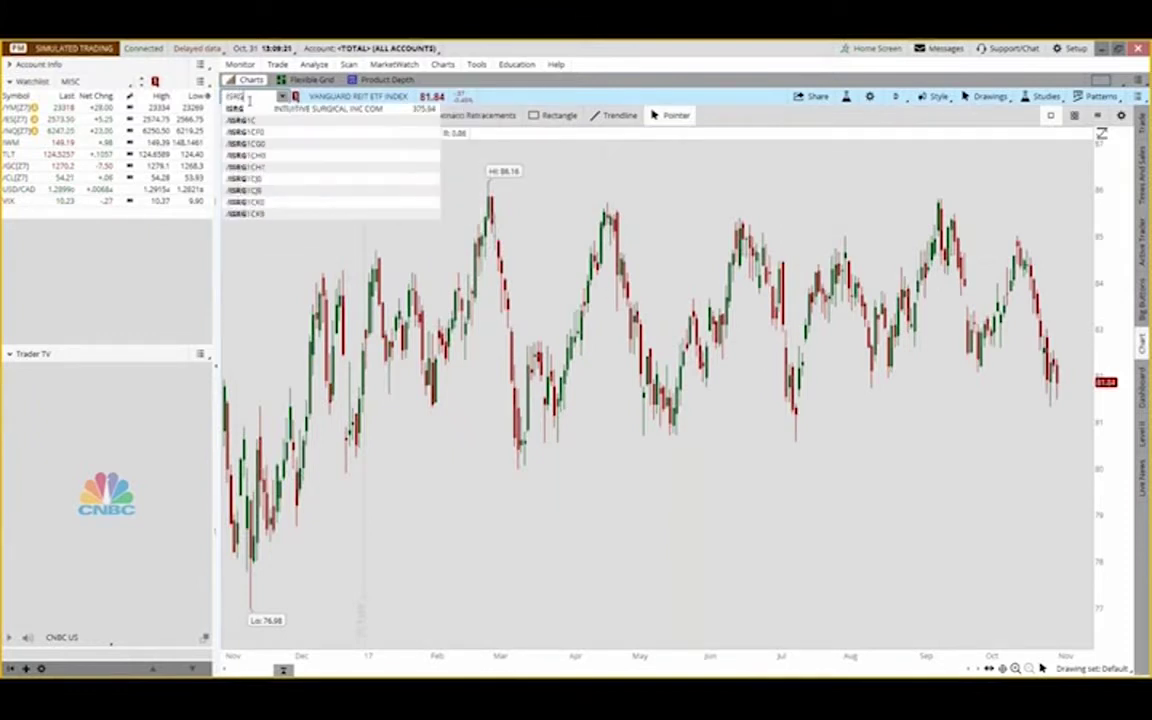
{"action": "key", "text": "Return"}
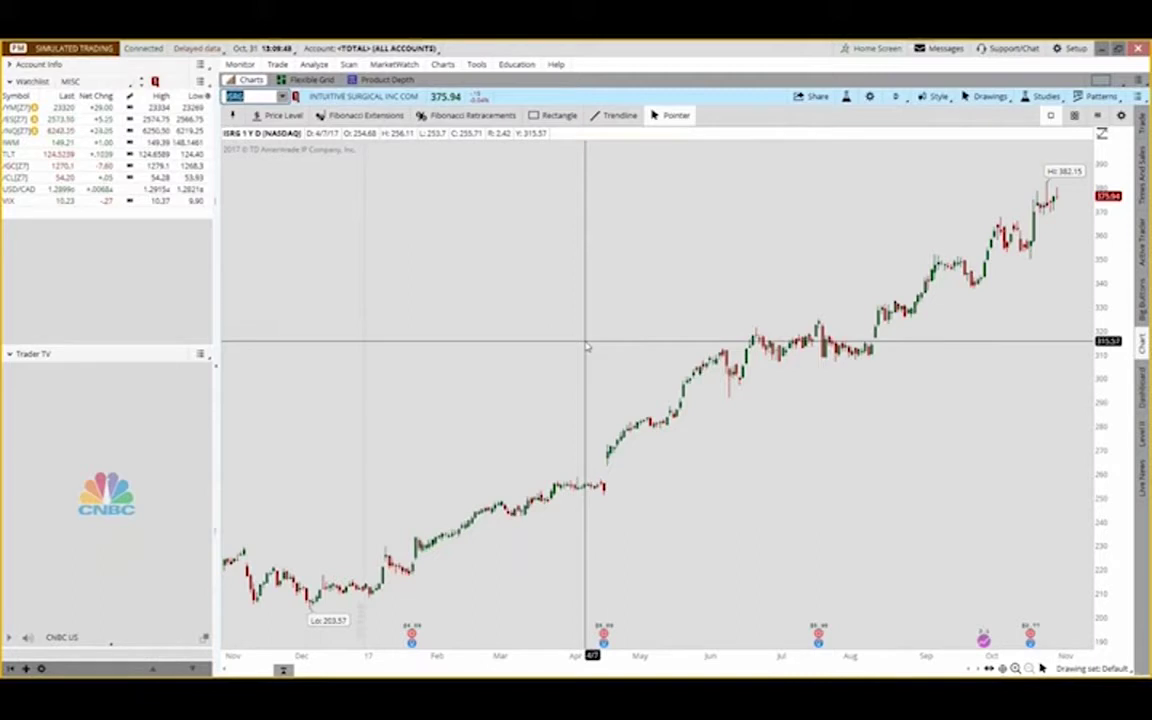
Add the SimpleMovingAvg study to the ISRG price chart.
{"action": "left_click", "coordinate": [846, 97]}
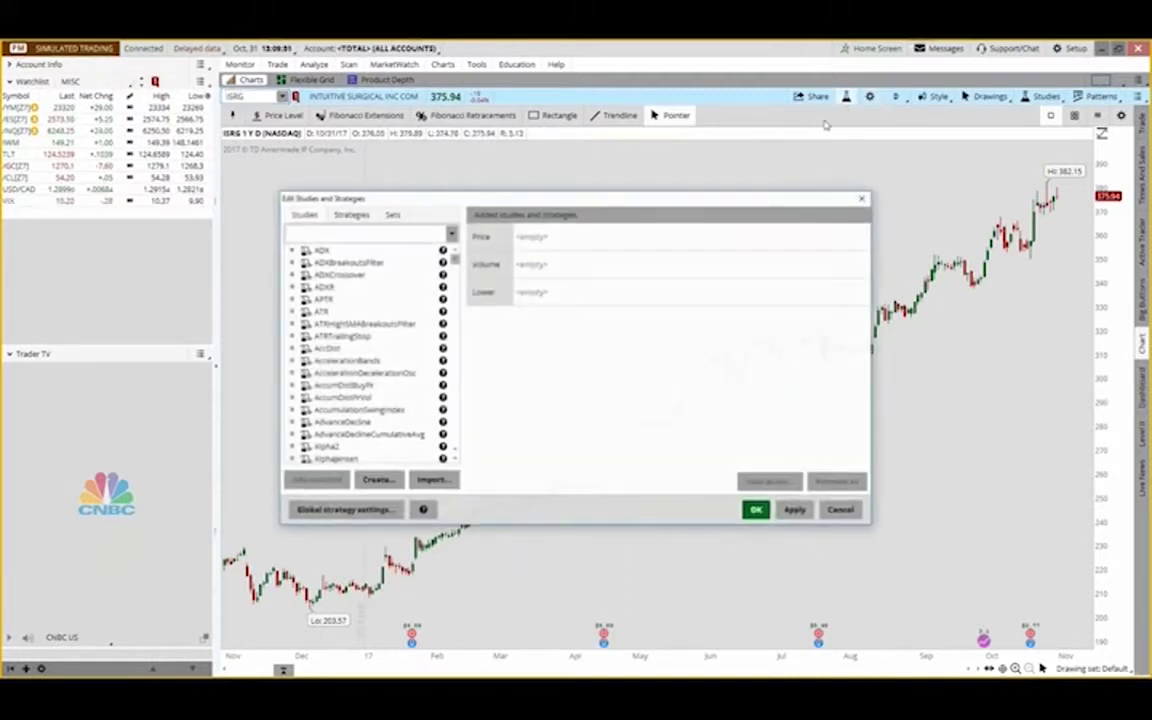
{"action": "left_click_drag", "start_coordinate": [454, 259], "coordinate": [443, 384]}
{"action": "scroll", "coordinate": [430, 382], "scroll_direction": "down", "scroll_amount": 5}
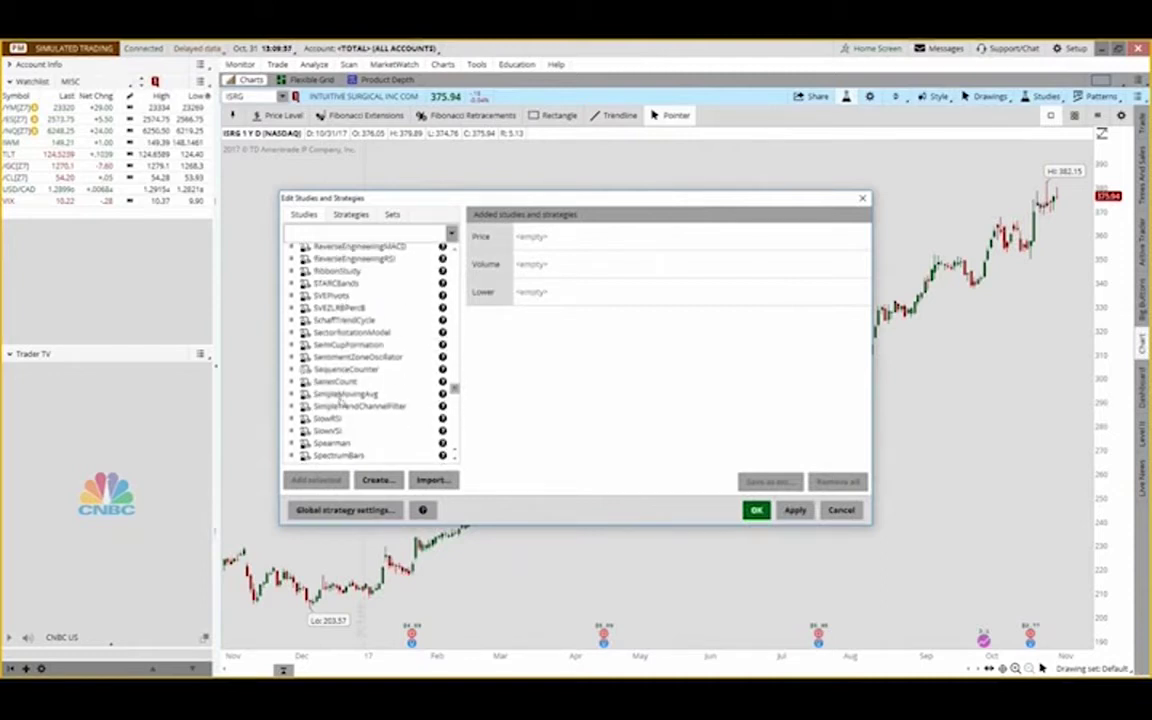
{"action": "left_click", "coordinate": [341, 395]}
{"action": "left_click", "coordinate": [310, 480]}
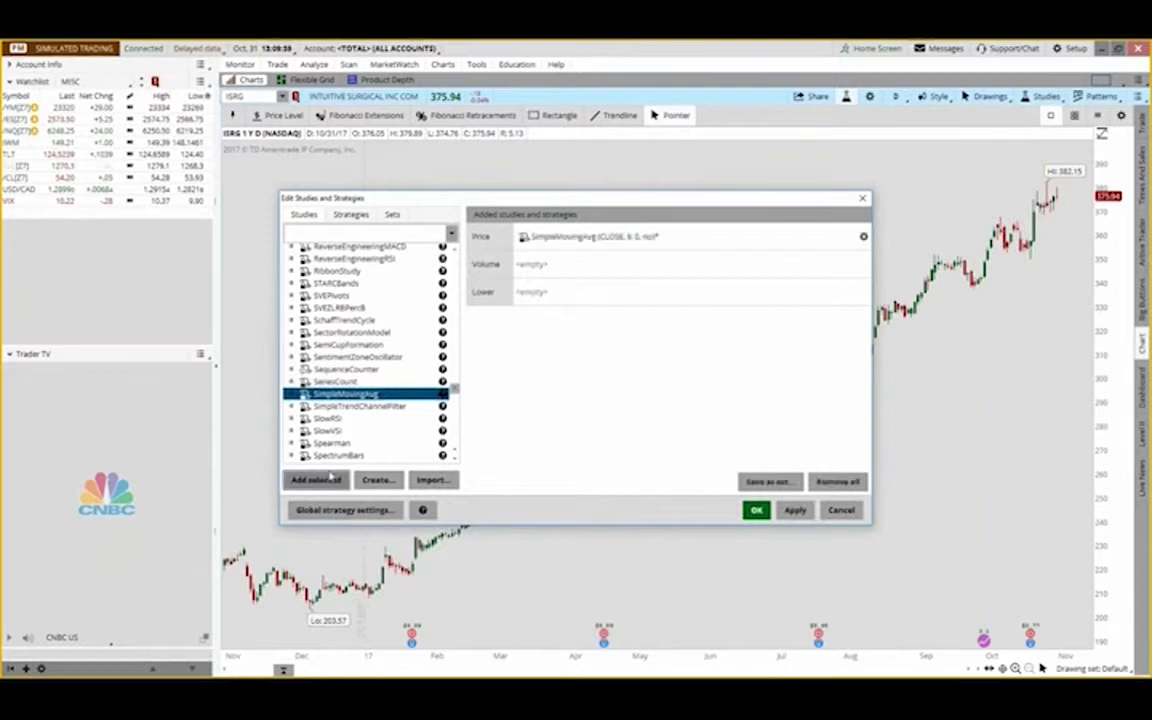
Set the moving average to length 20, line width 2 and blue, then apply.
{"action": "left_click", "coordinate": [866, 236]}
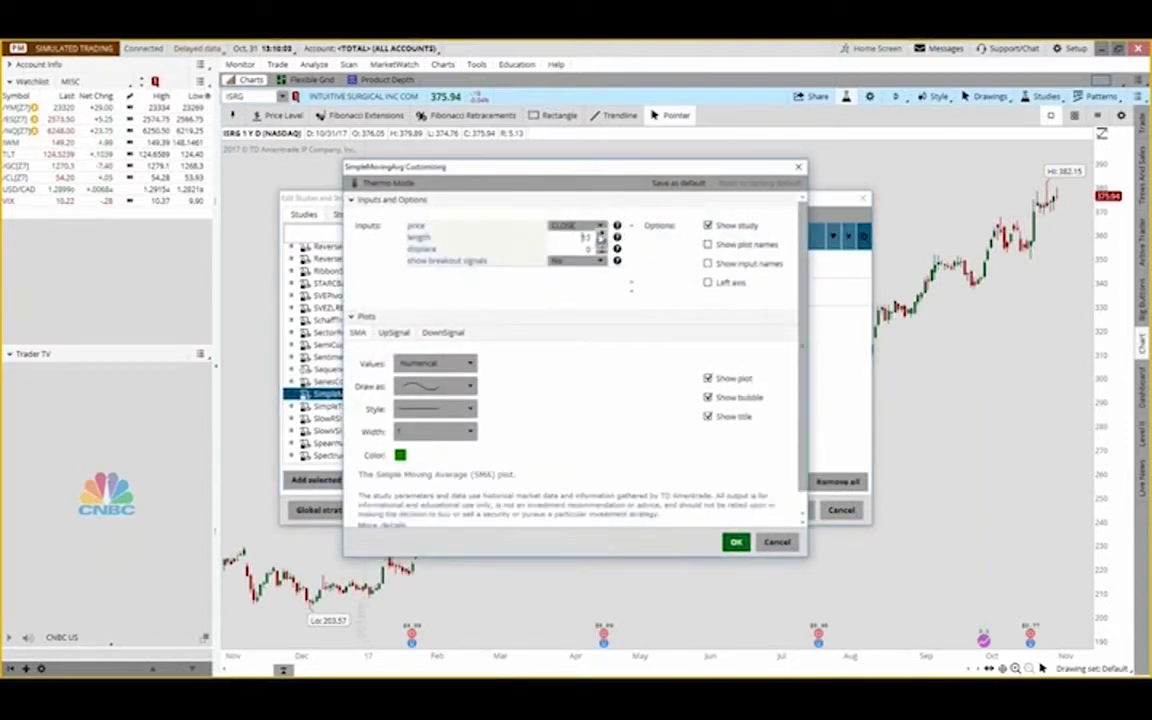
{"action": "left_click", "coordinate": [440, 431]}
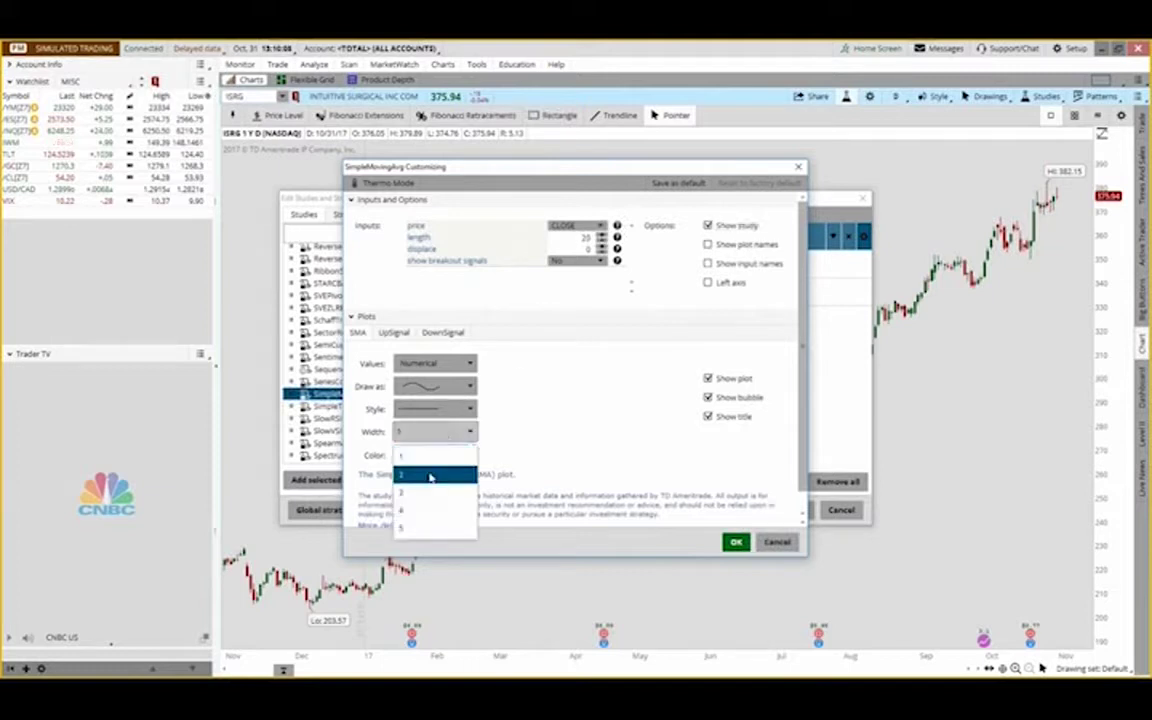
{"action": "left_click", "coordinate": [432, 473]}
{"action": "left_click", "coordinate": [400, 455]}
{"action": "left_click", "coordinate": [407, 494]}
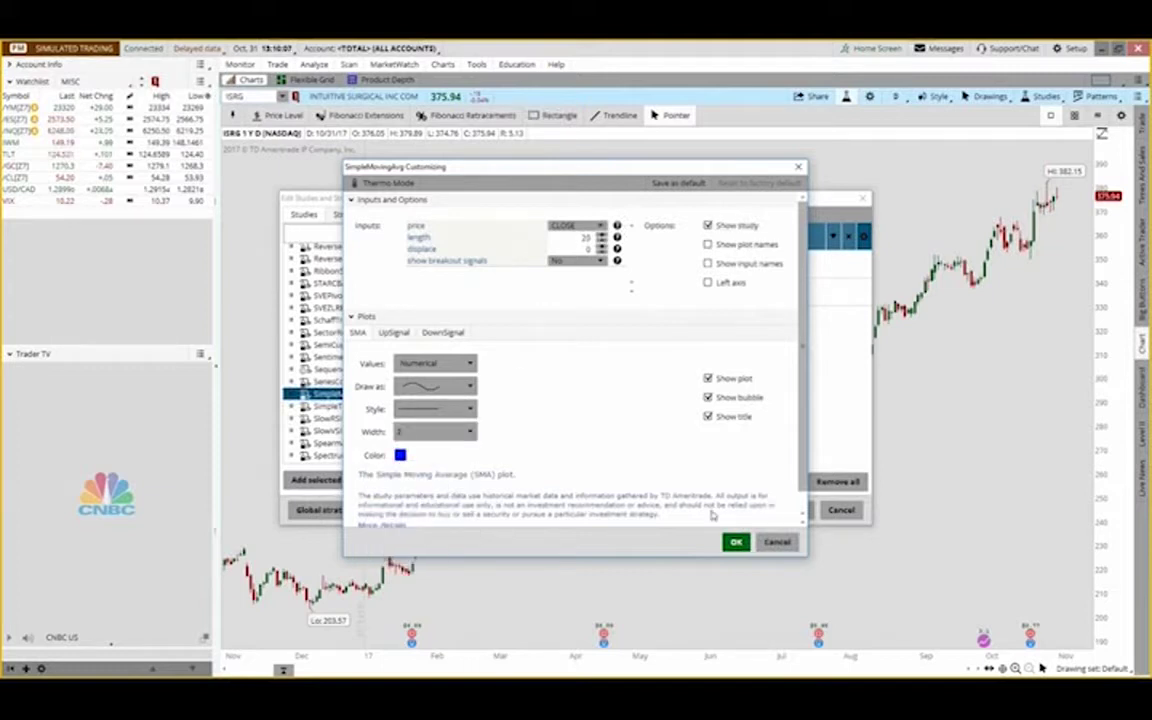
{"action": "left_click", "coordinate": [736, 542]}
{"action": "left_click", "coordinate": [753, 509]}
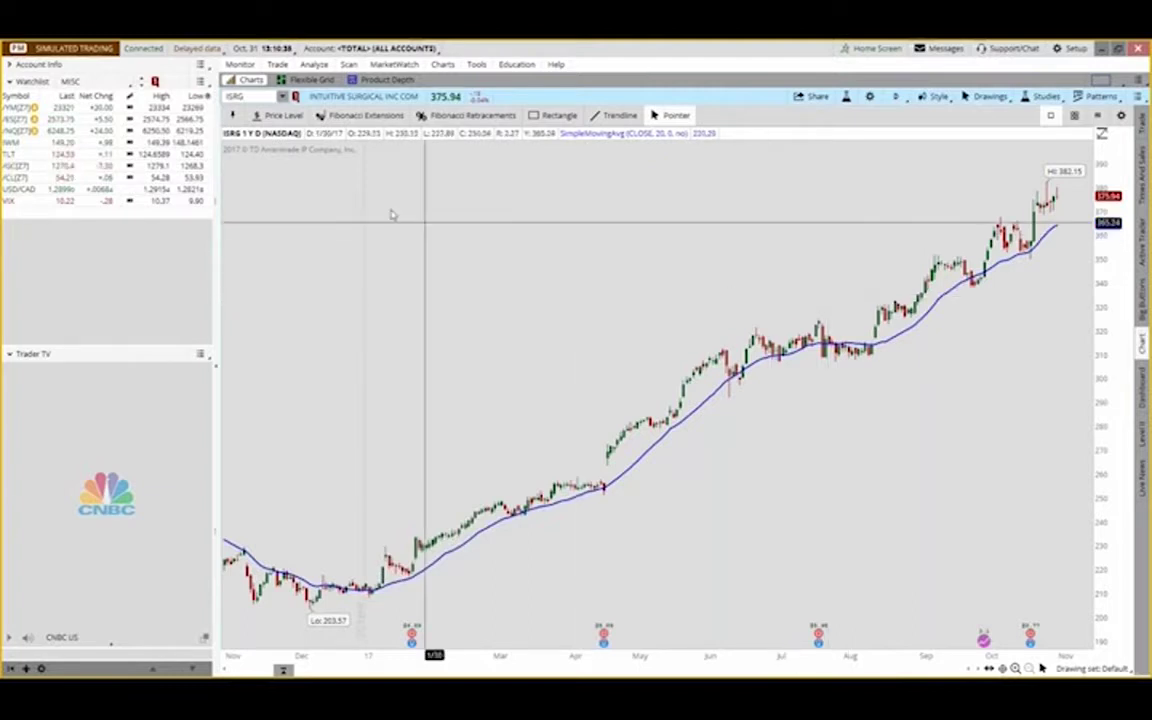
Draw red trendlines along the February rise and the late-May to early-June rise, cancelling a third.
{"action": "left_click", "coordinate": [612, 117]}
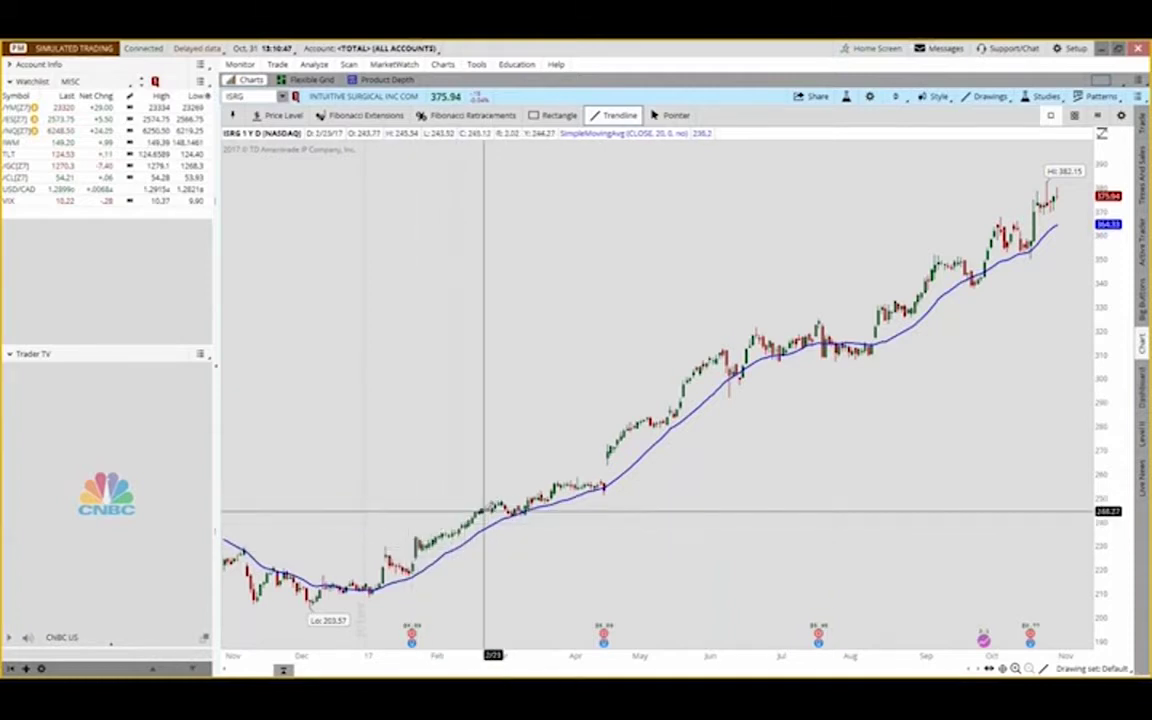
{"action": "left_click_drag", "start_coordinate": [424, 543], "coordinate": [497, 498]}
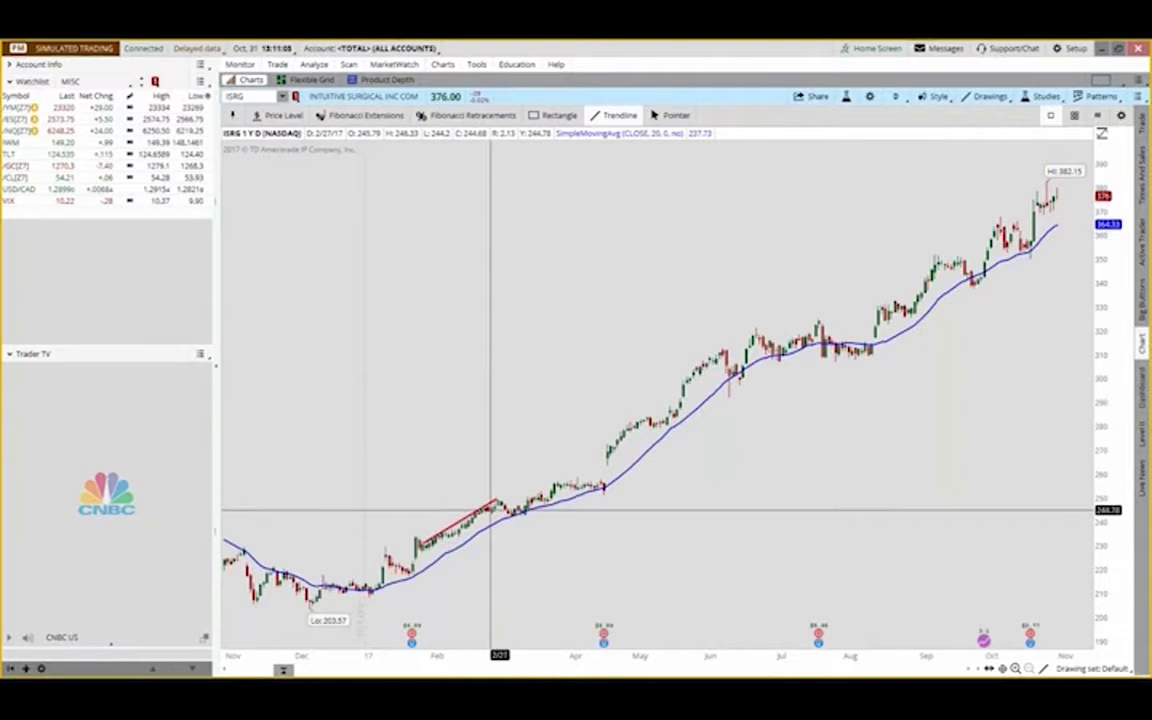
{"action": "left_click", "coordinate": [672, 413]}
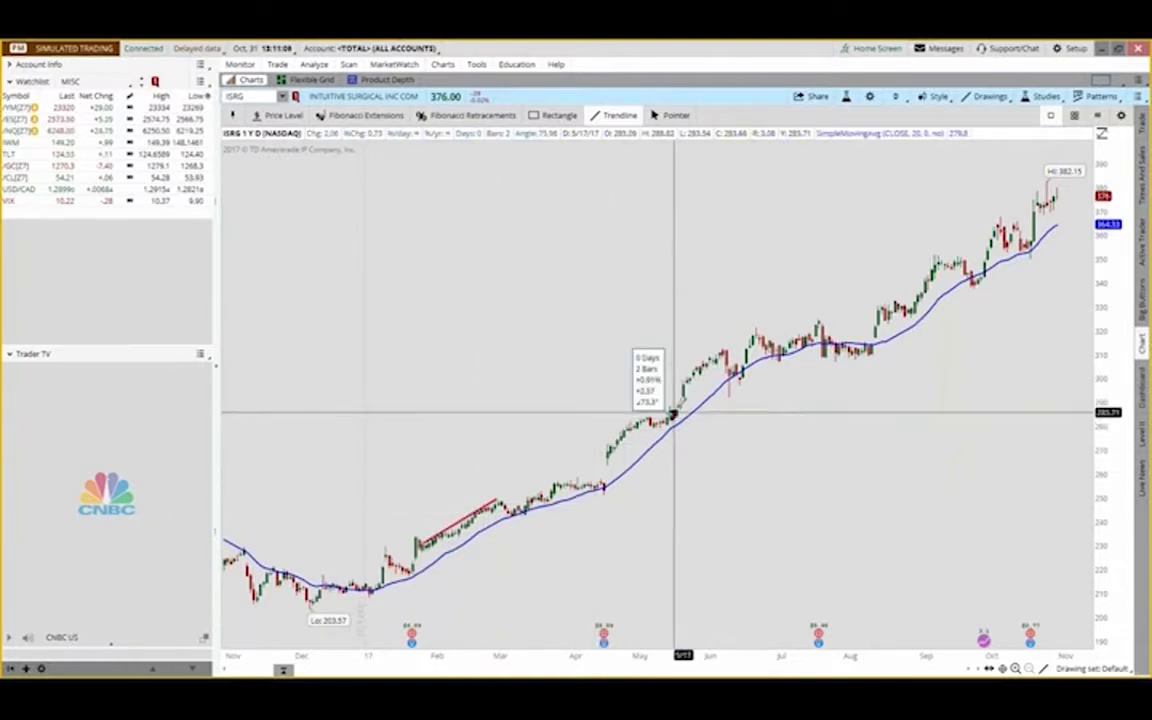
{"action": "left_click", "coordinate": [705, 364]}
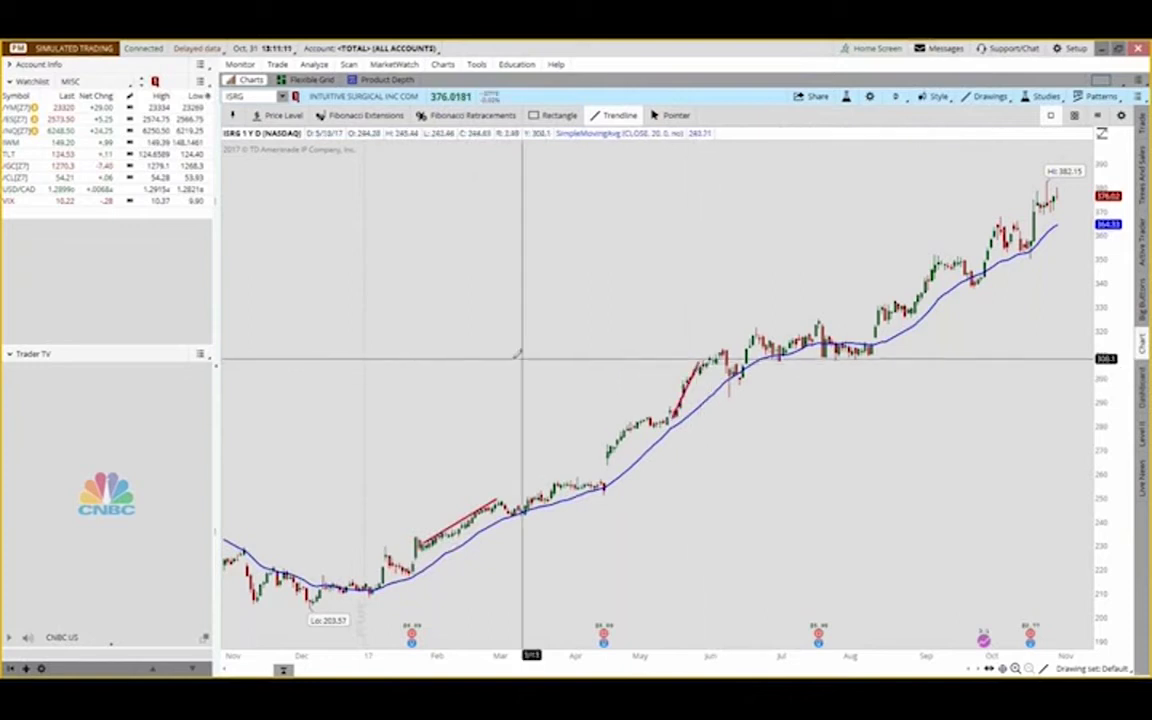
{"action": "left_click", "coordinate": [381, 348]}
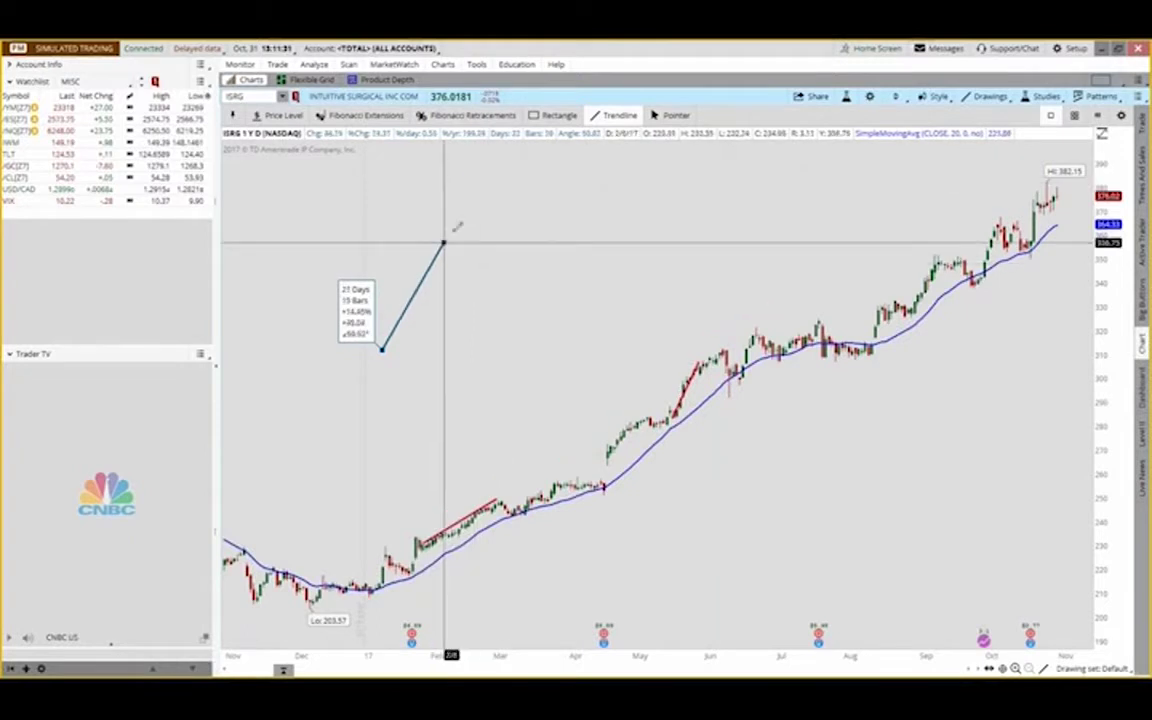
{"action": "key", "text": "Escape"}
{"action": "left_click", "coordinate": [672, 115]}
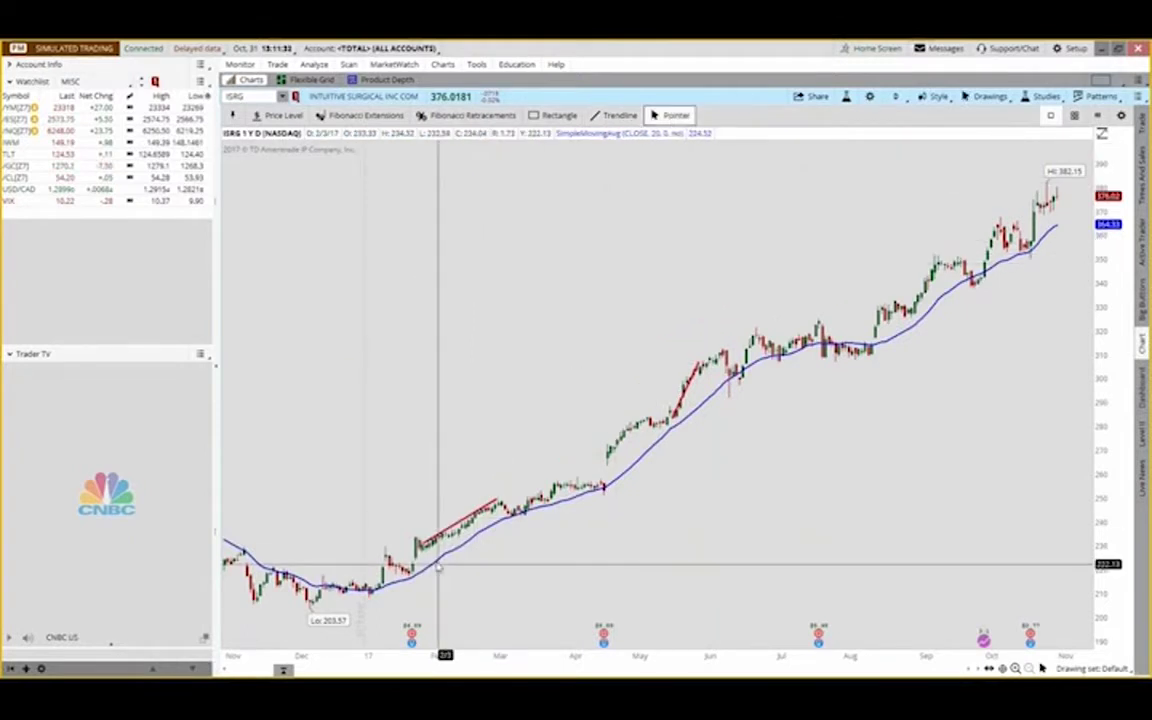
Draw red trendlines along the SMA: a short early-March one, a long March–June one, and another.
{"action": "mouse_move", "coordinate": [478, 516]}
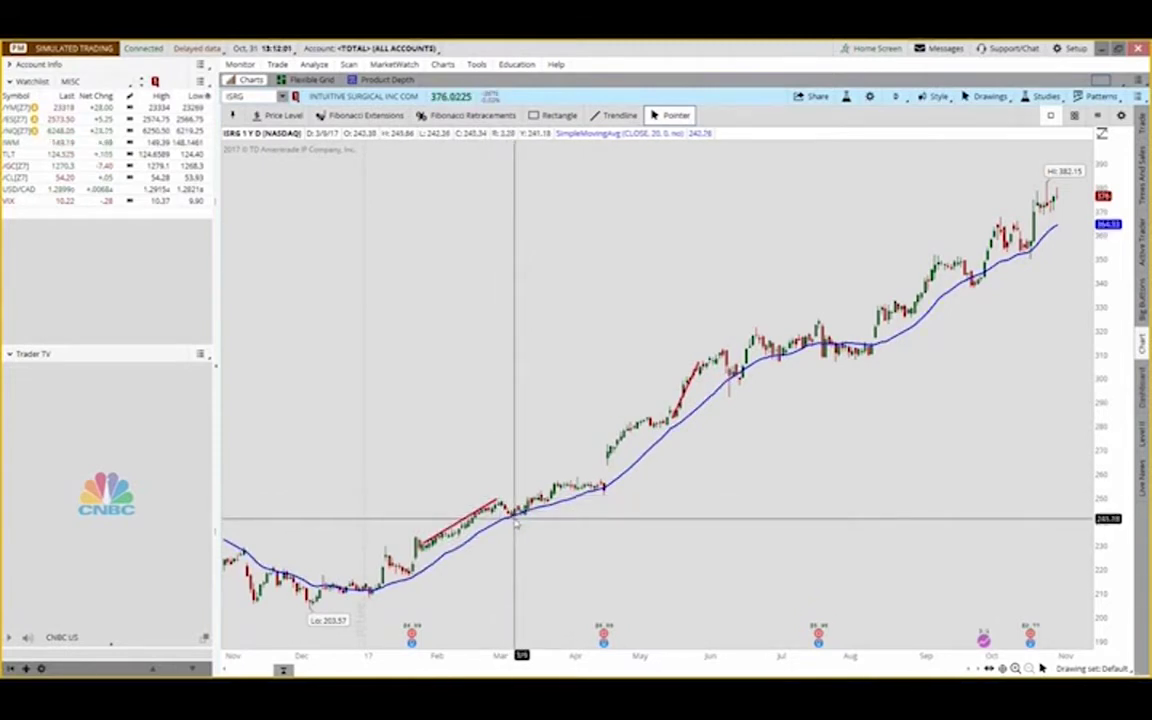
{"action": "left_click", "coordinate": [614, 115]}
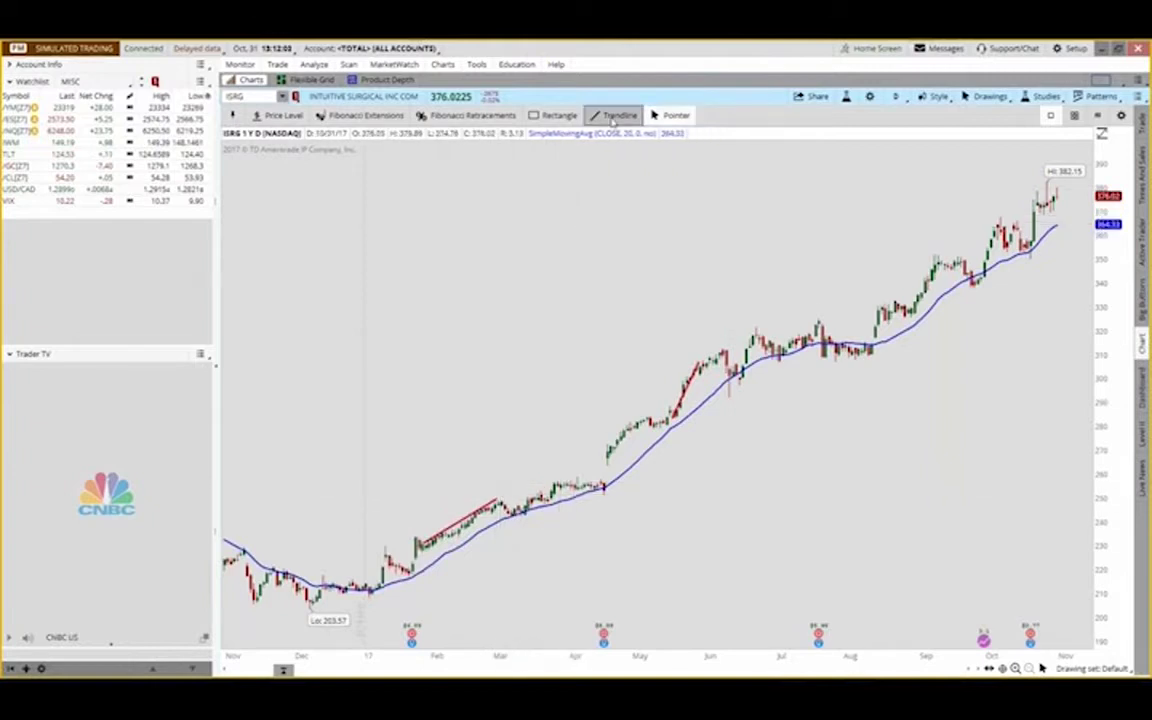
{"action": "mouse_move", "coordinate": [511, 507]}
{"action": "left_mouse_down"}
{"action": "mouse_move", "coordinate": [518, 517]}
{"action": "mouse_move", "coordinate": [498, 495]}
{"action": "left_mouse_up"}
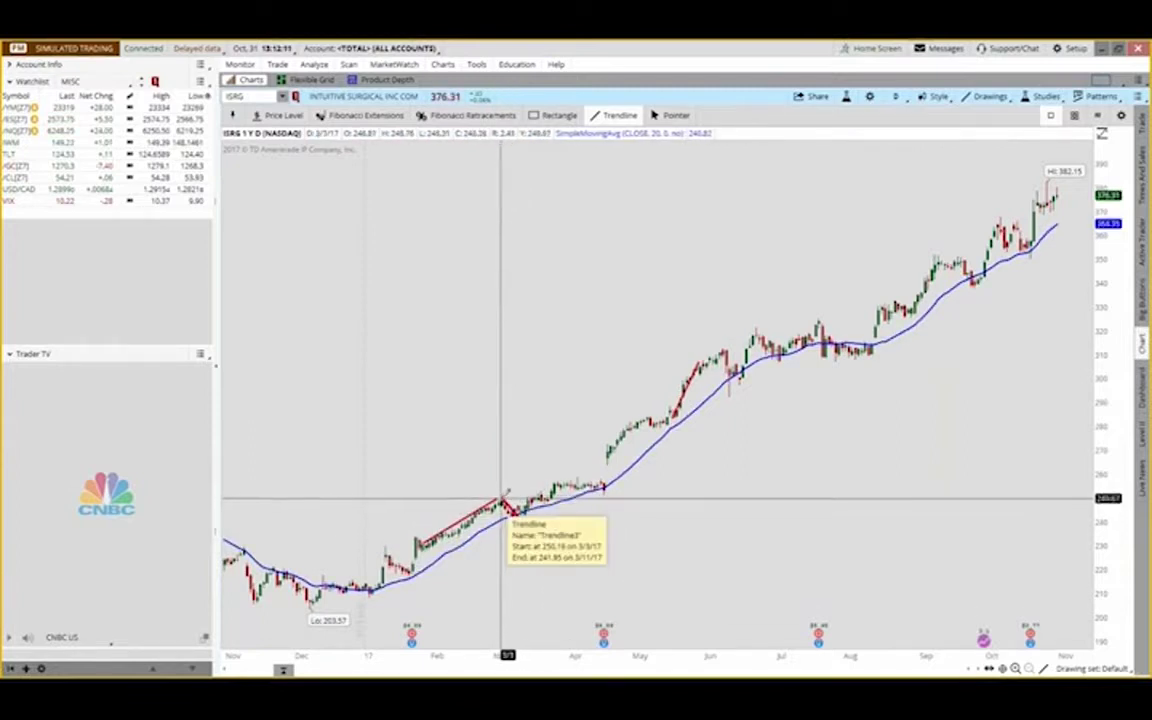
{"action": "left_click_drag", "start_coordinate": [517, 510], "coordinate": [711, 345]}
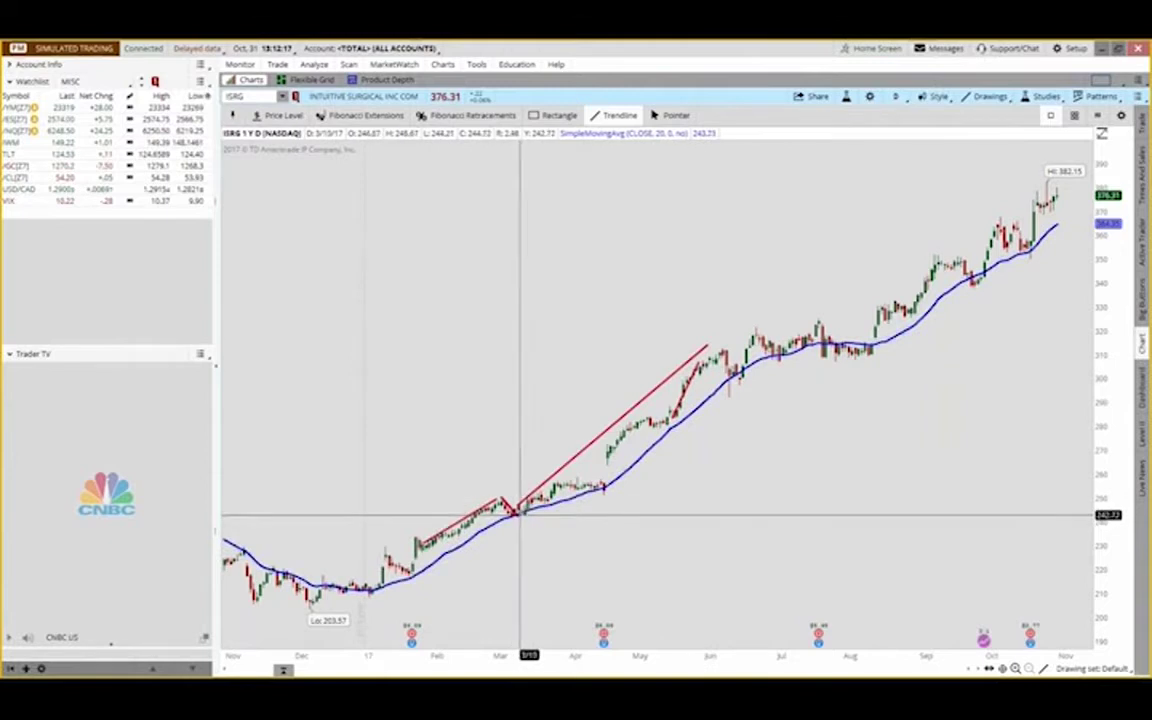
{"action": "left_click_drag", "start_coordinate": [434, 572], "coordinate": [556, 502]}
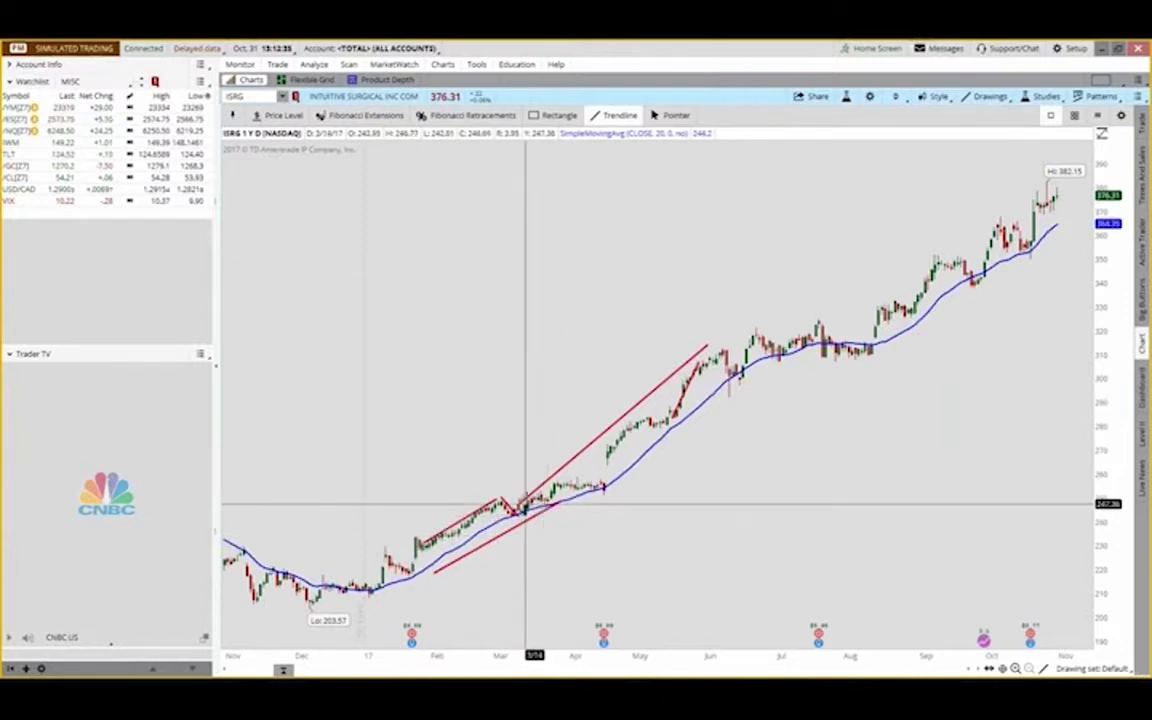
{"action": "mouse_move", "coordinate": [518, 520]}
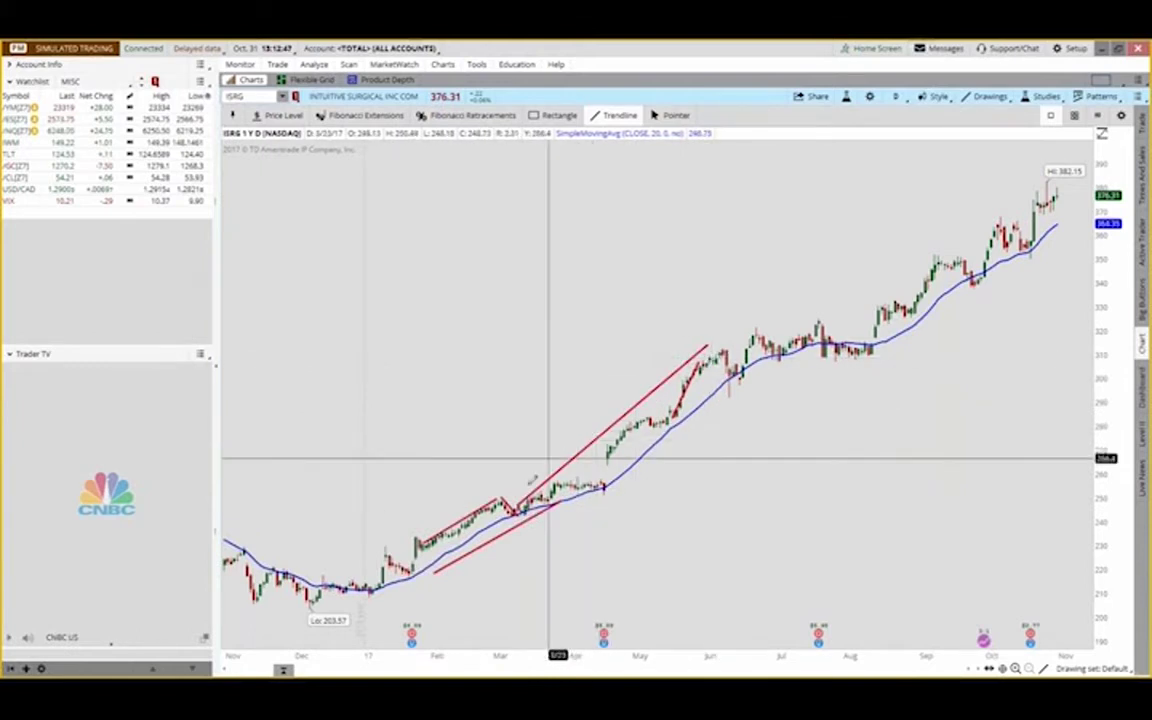
Clear the chart's drawing set and confirm removing all drawings.
{"action": "right_click", "coordinate": [483, 398]}
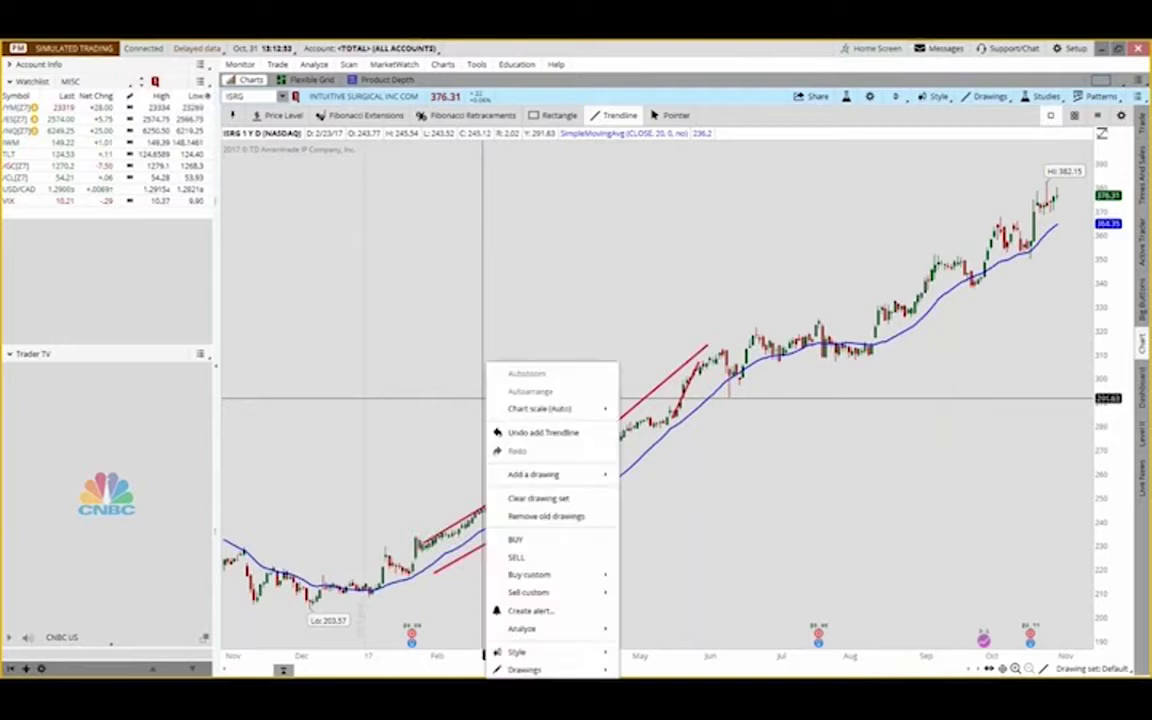
{"action": "left_click", "coordinate": [524, 500]}
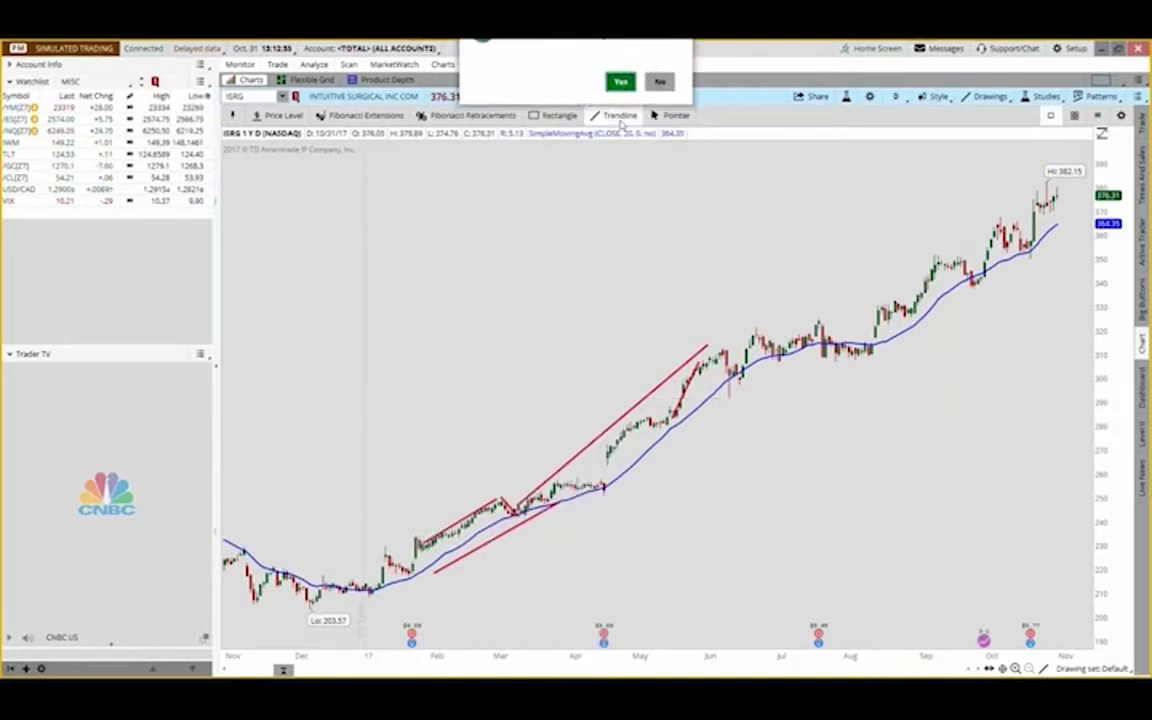
{"action": "left_click", "coordinate": [621, 113]}
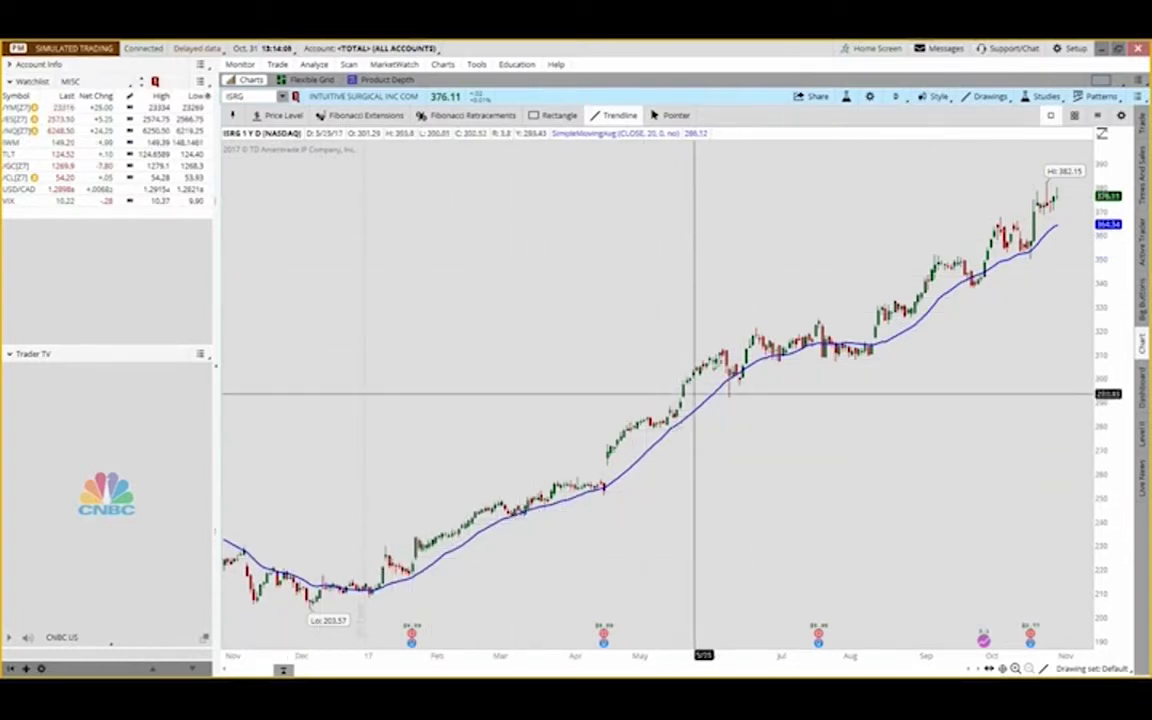
Draw a three-point red inverted-V line above the December–January candles.
{"action": "left_click", "coordinate": [290, 392]}
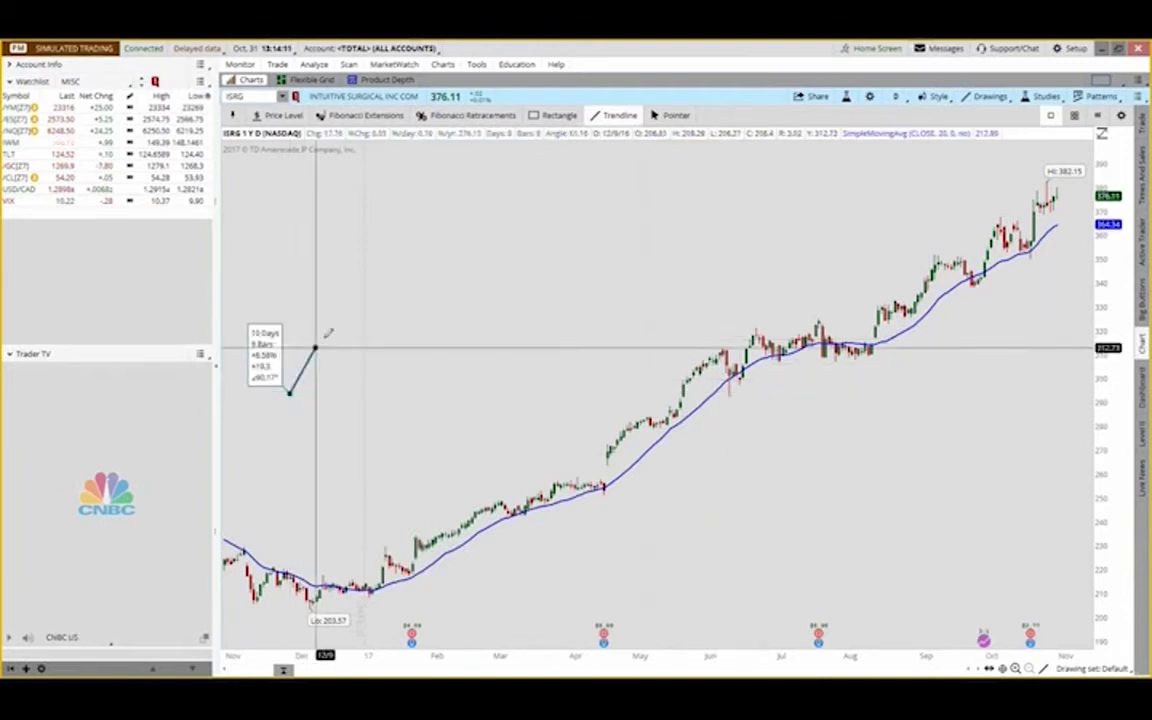
{"action": "left_click", "coordinate": [381, 262]}
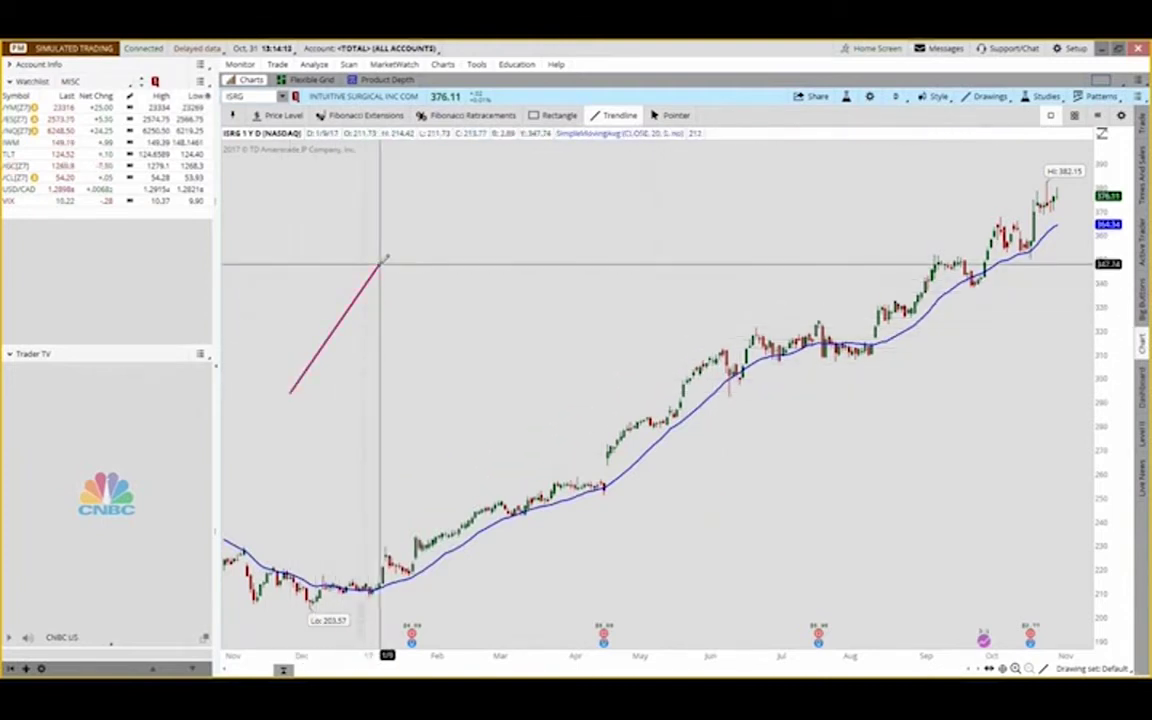
{"action": "left_click", "coordinate": [400, 287]}
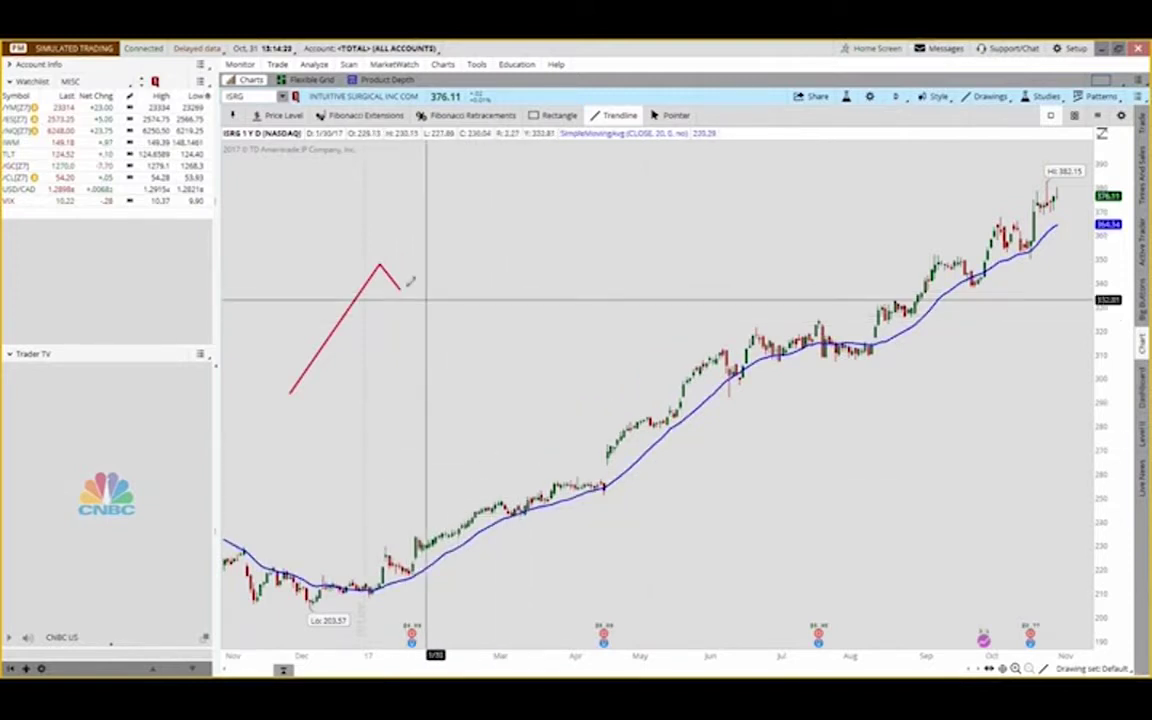
Draw a small rectangle and a taller one beside it, right of the red peak.
{"action": "left_click", "coordinate": [556, 117]}
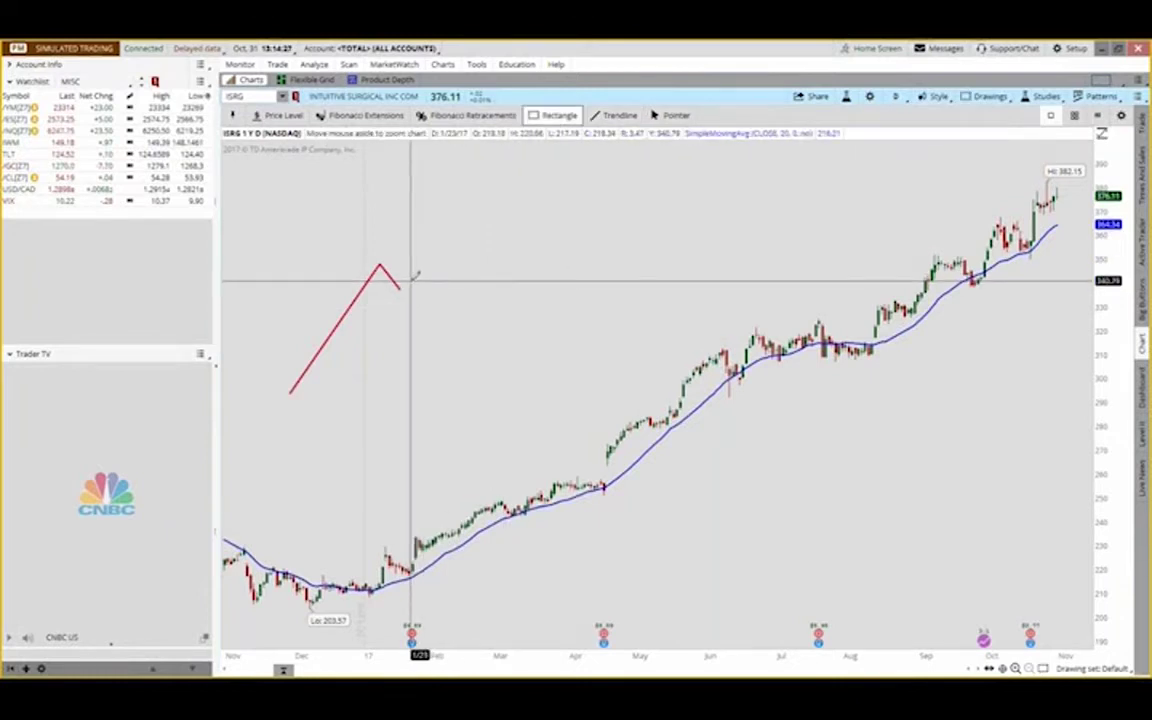
{"action": "left_click", "coordinate": [411, 280]}
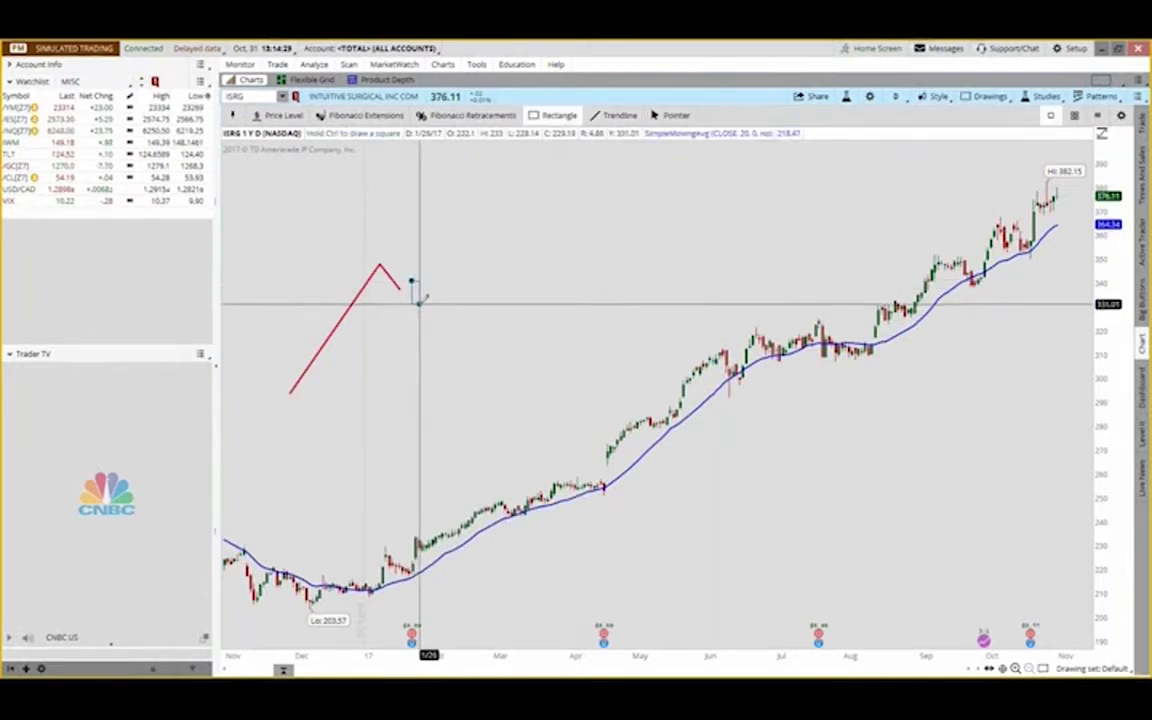
{"action": "left_click", "coordinate": [419, 302]}
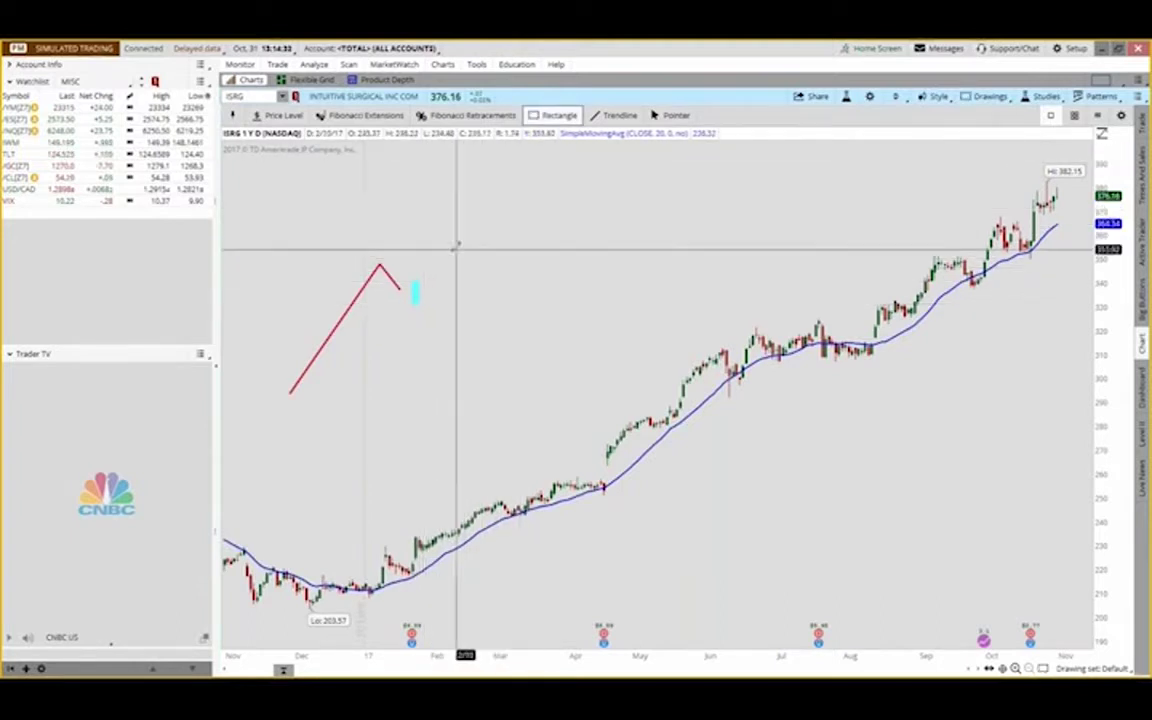
{"action": "left_click", "coordinate": [426, 272]}
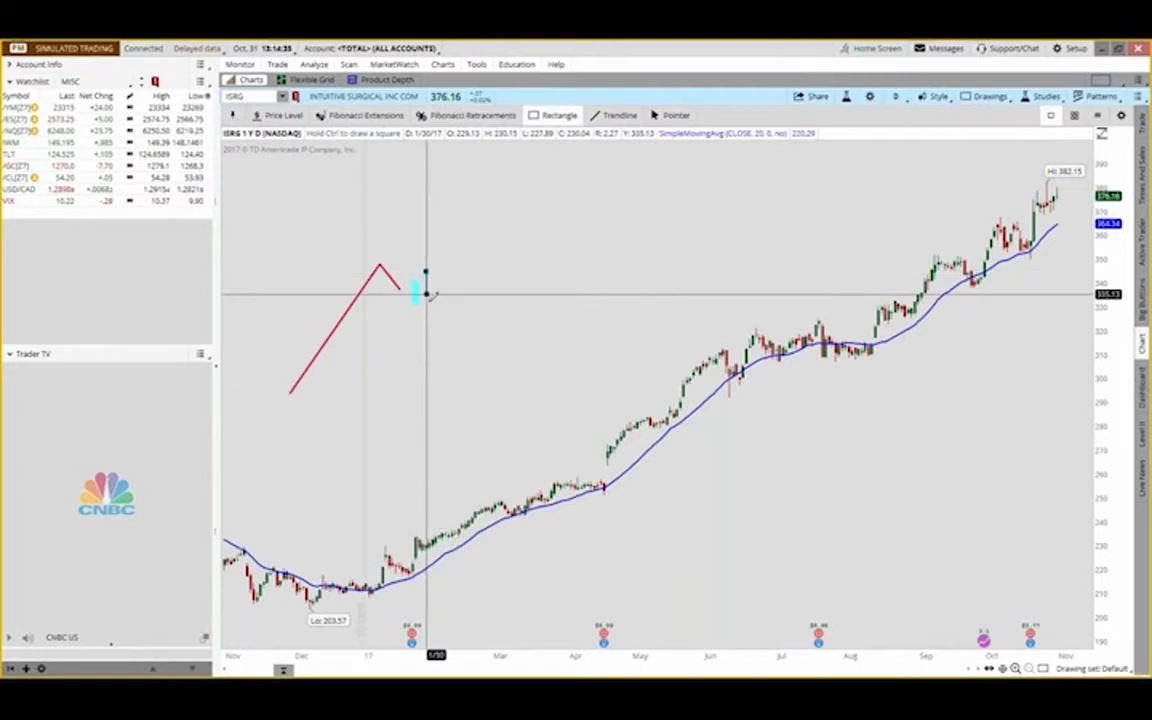
{"action": "left_click", "coordinate": [435, 313]}
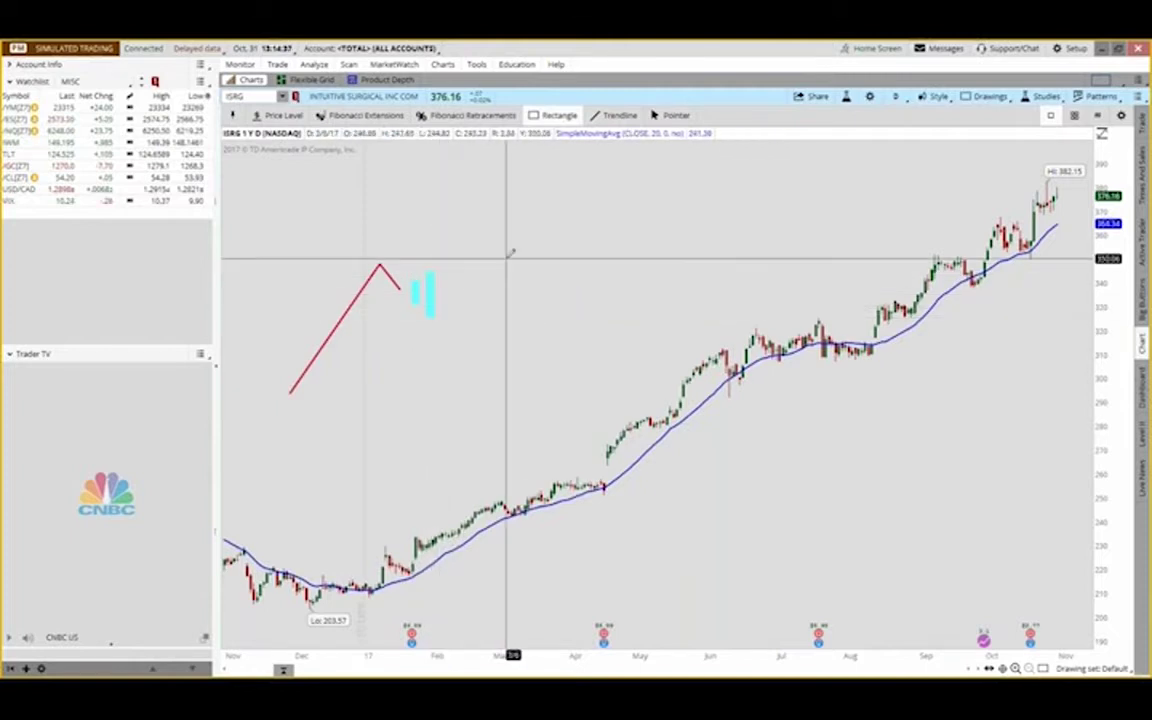
Change the first rectangle's colour to red.
{"action": "right_click", "coordinate": [420, 298]}
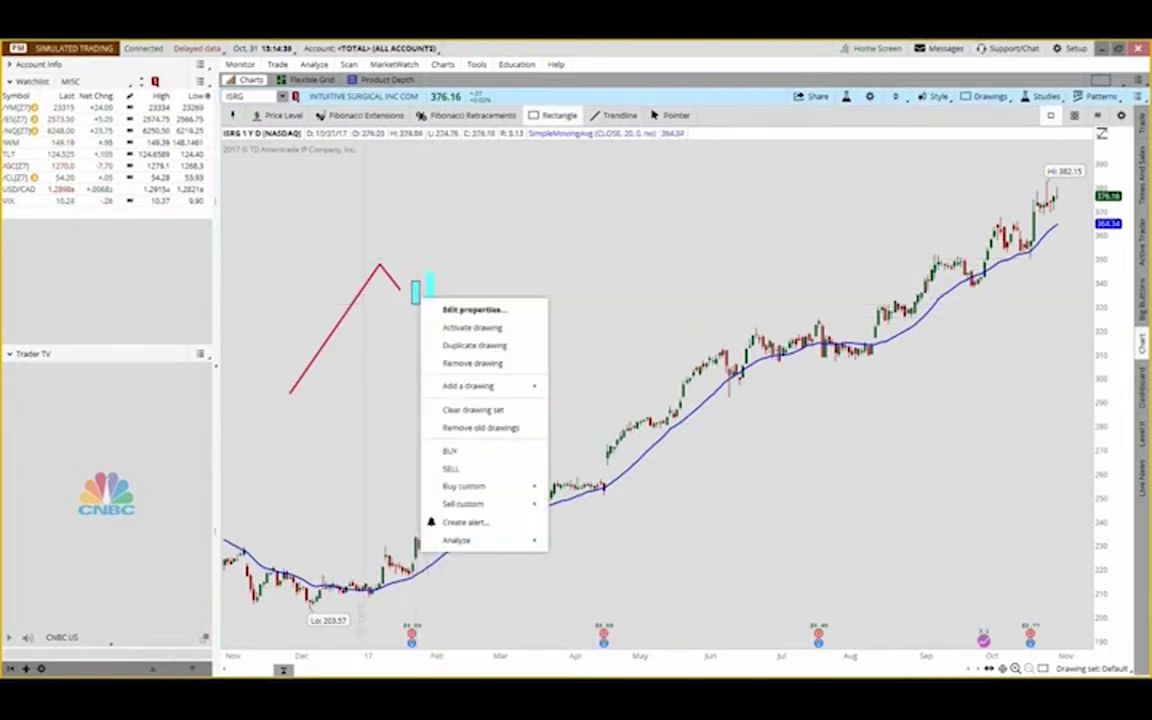
{"action": "left_click", "coordinate": [474, 309]}
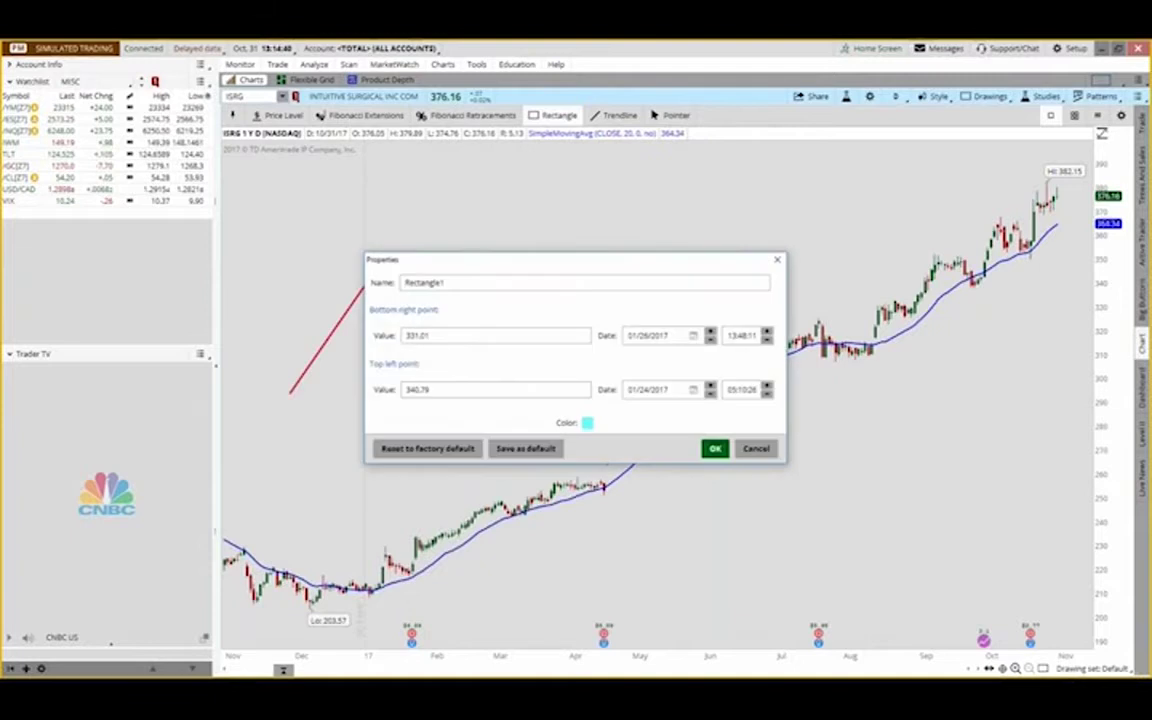
{"action": "left_click", "coordinate": [588, 424]}
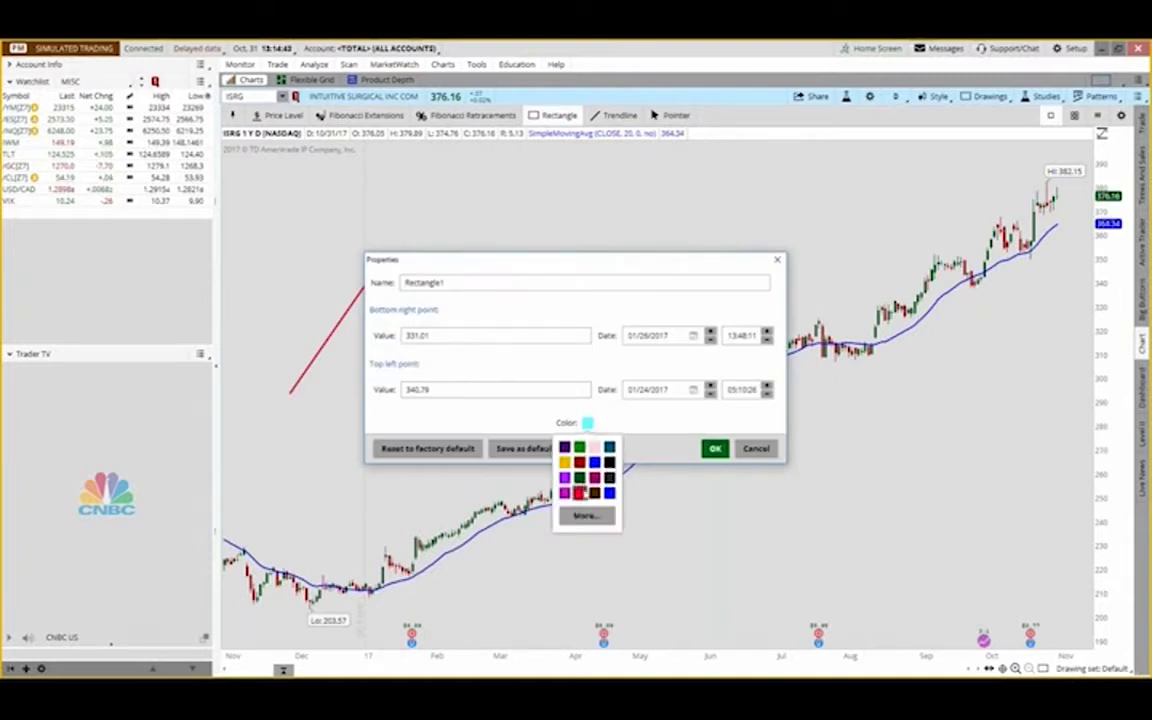
{"action": "left_click", "coordinate": [579, 492]}
{"action": "left_click", "coordinate": [715, 448]}
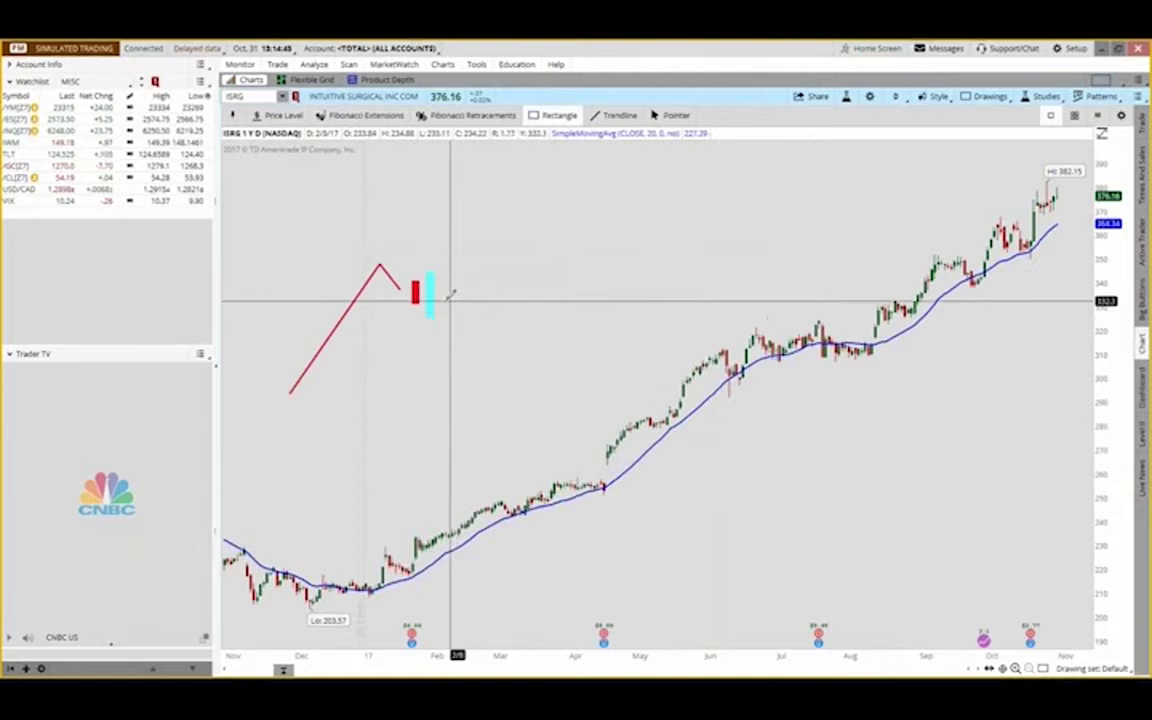
Change the second rectangle's colour to green.
{"action": "right_click", "coordinate": [443, 305]}
{"action": "left_click", "coordinate": [470, 313]}
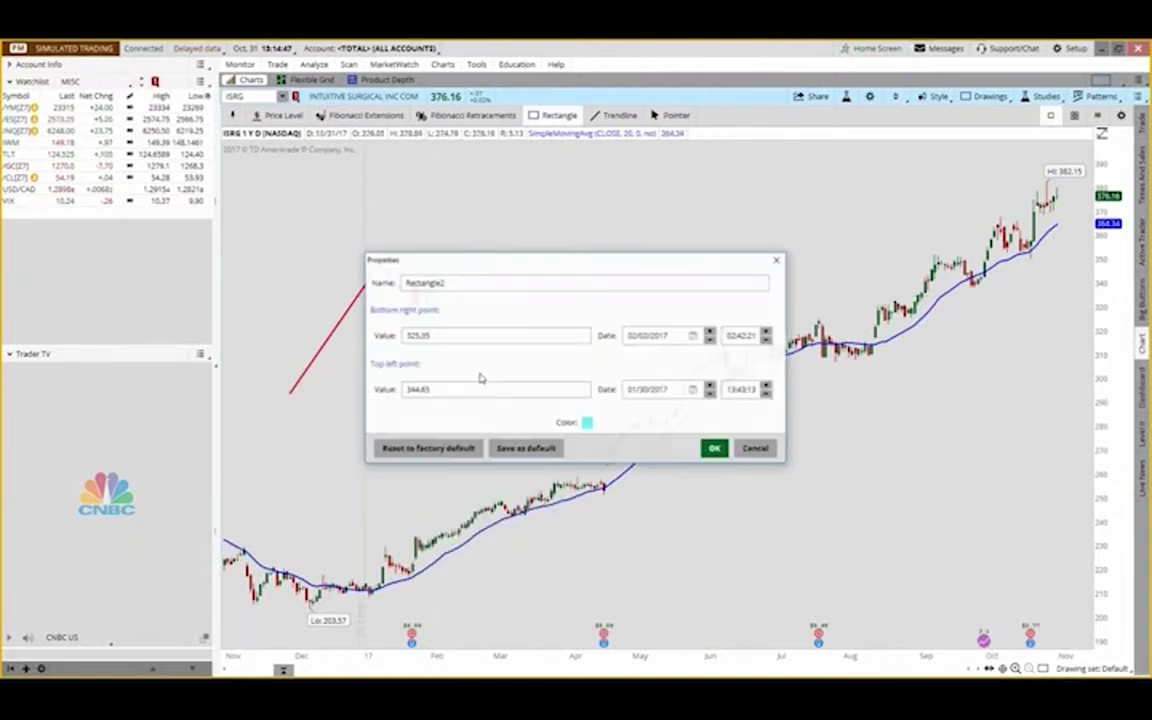
{"action": "left_click", "coordinate": [588, 423]}
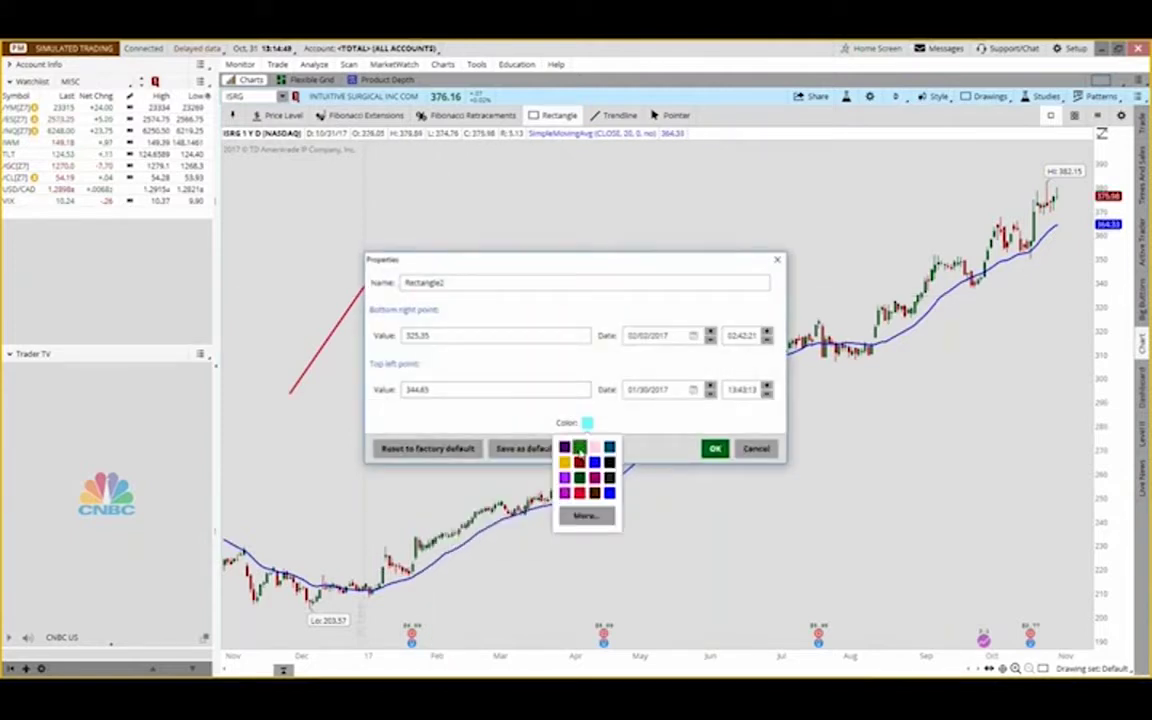
{"action": "left_click", "coordinate": [579, 447]}
{"action": "left_click", "coordinate": [714, 448]}
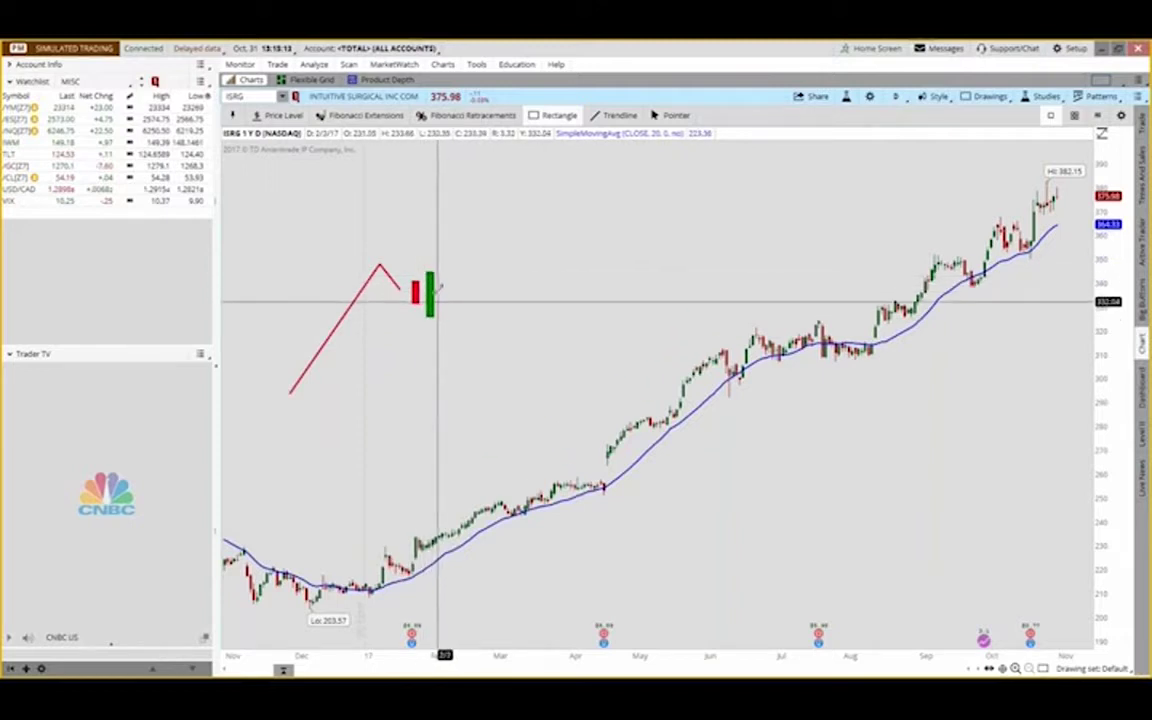
{"action": "left_click_drag", "start_coordinate": [528, 465], "coordinate": [607, 465]}
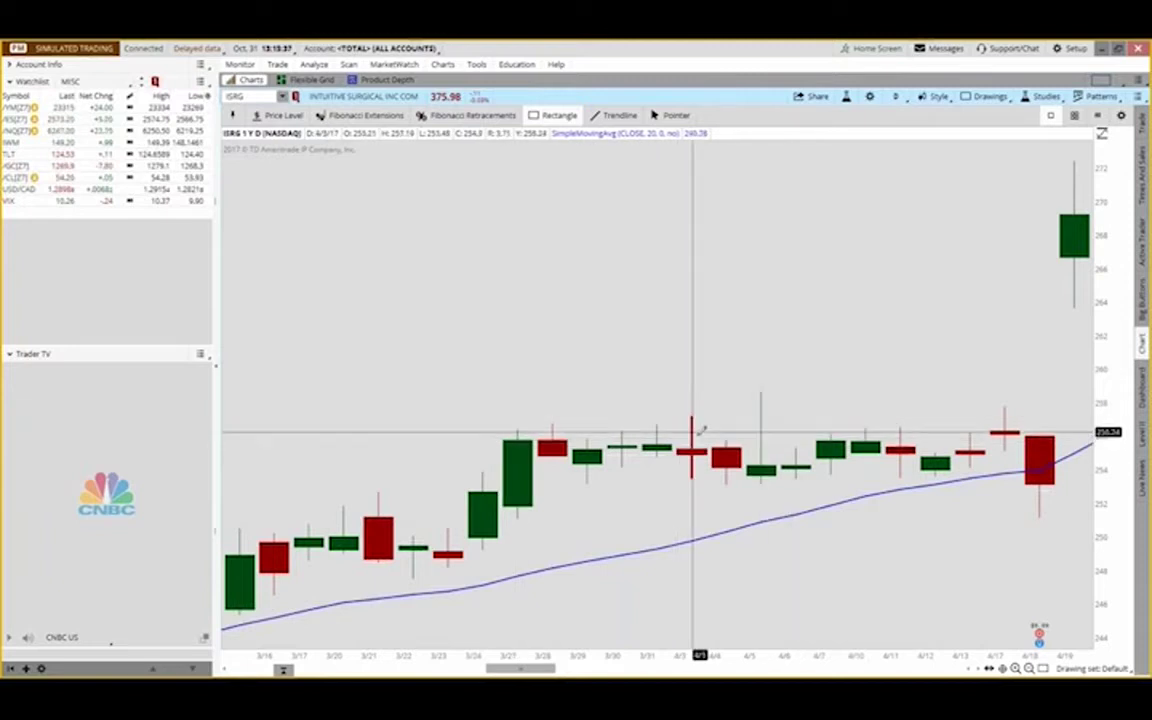
{"action": "left_click", "coordinate": [1029, 668]}
{"action": "left_click", "coordinate": [1029, 668]}
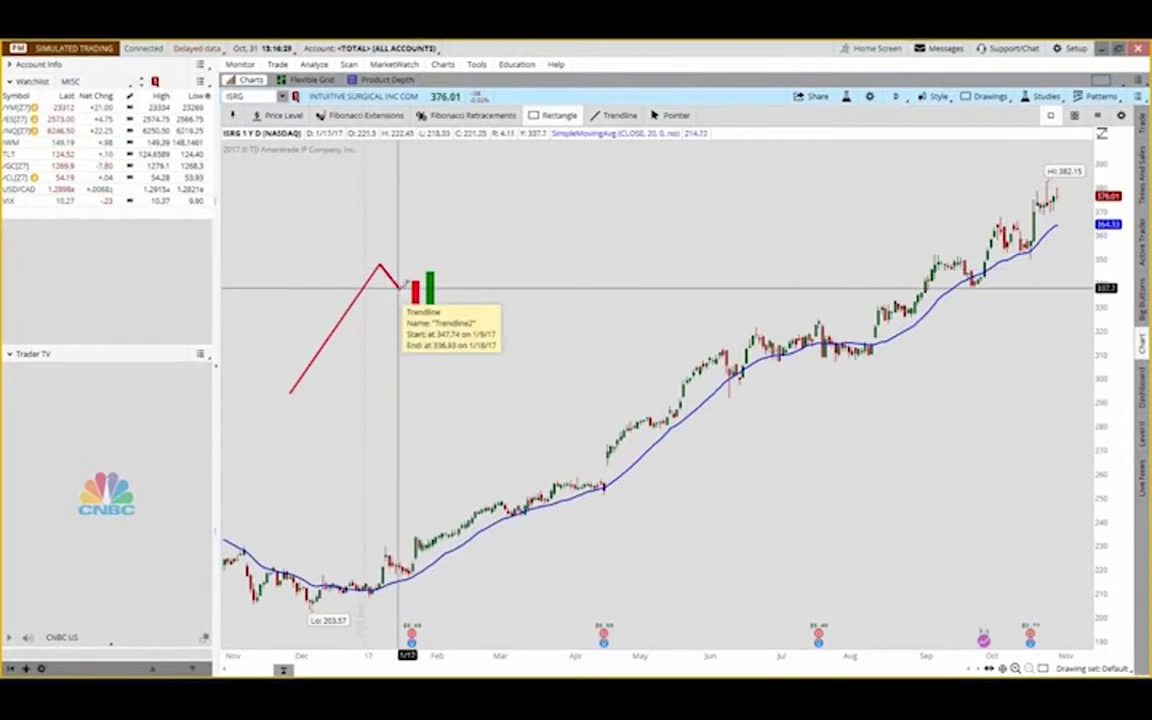
Draw a red line rising to the upper middle, then short lines at the green candle's high and height.
{"action": "left_click", "coordinate": [615, 115]}
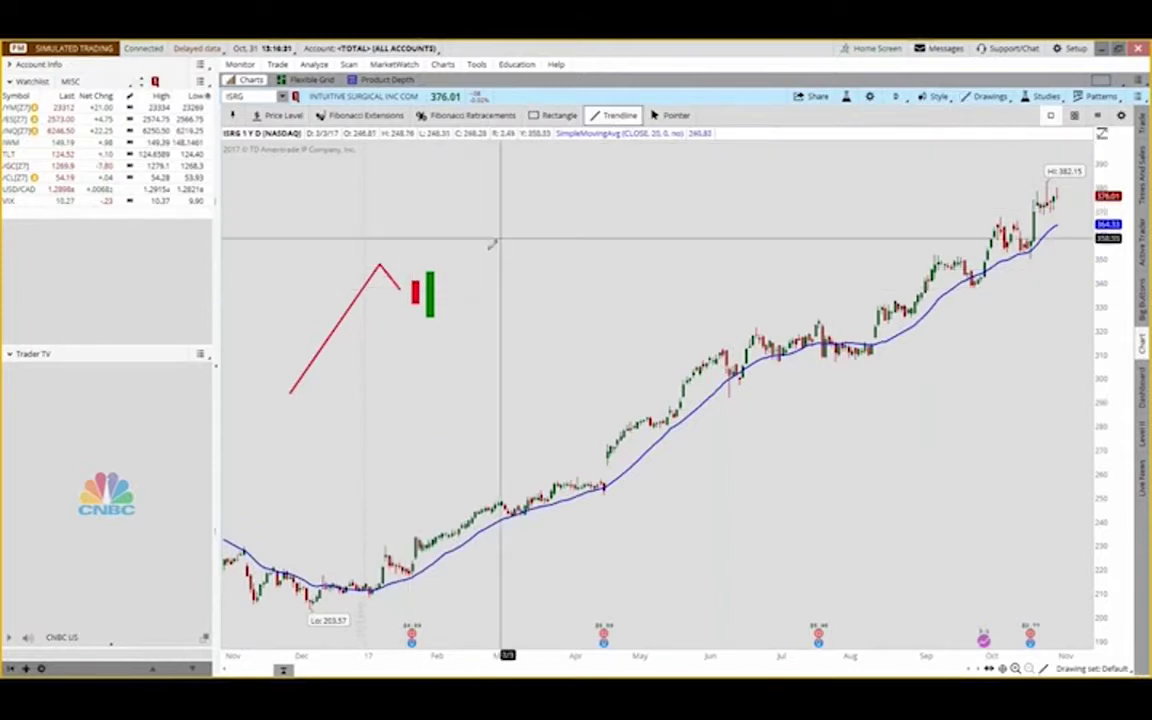
{"action": "left_click_drag", "start_coordinate": [445, 290], "coordinate": [585, 177]}
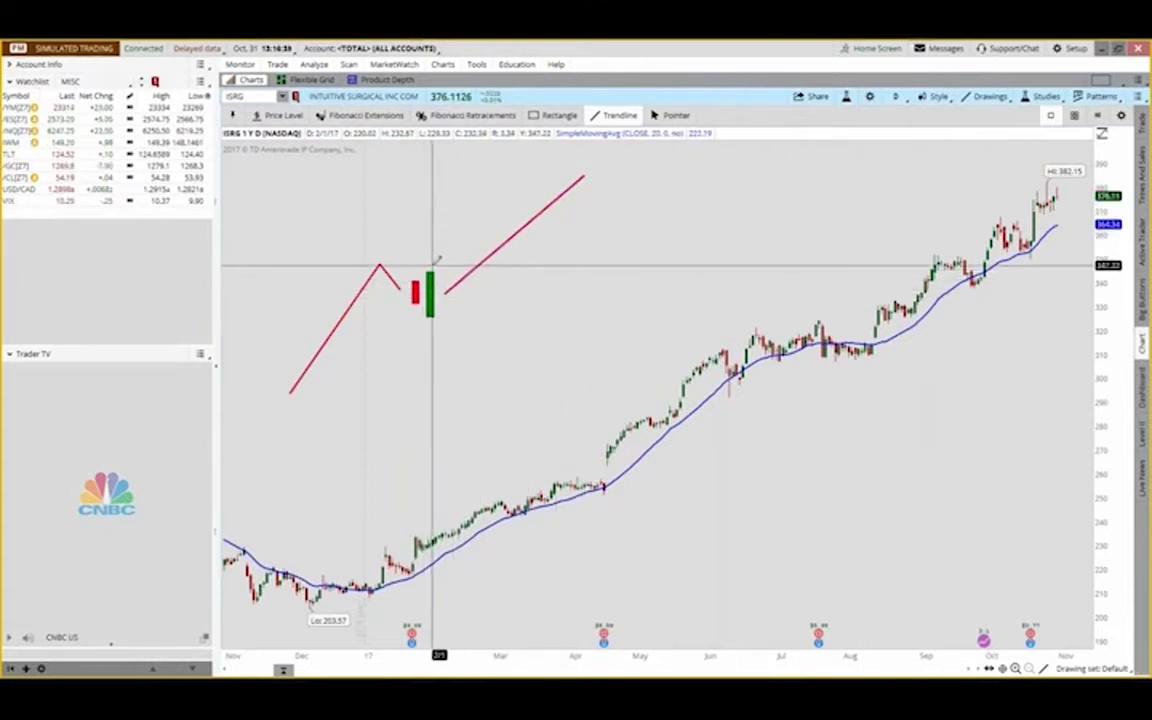
{"action": "left_click", "coordinate": [614, 117]}
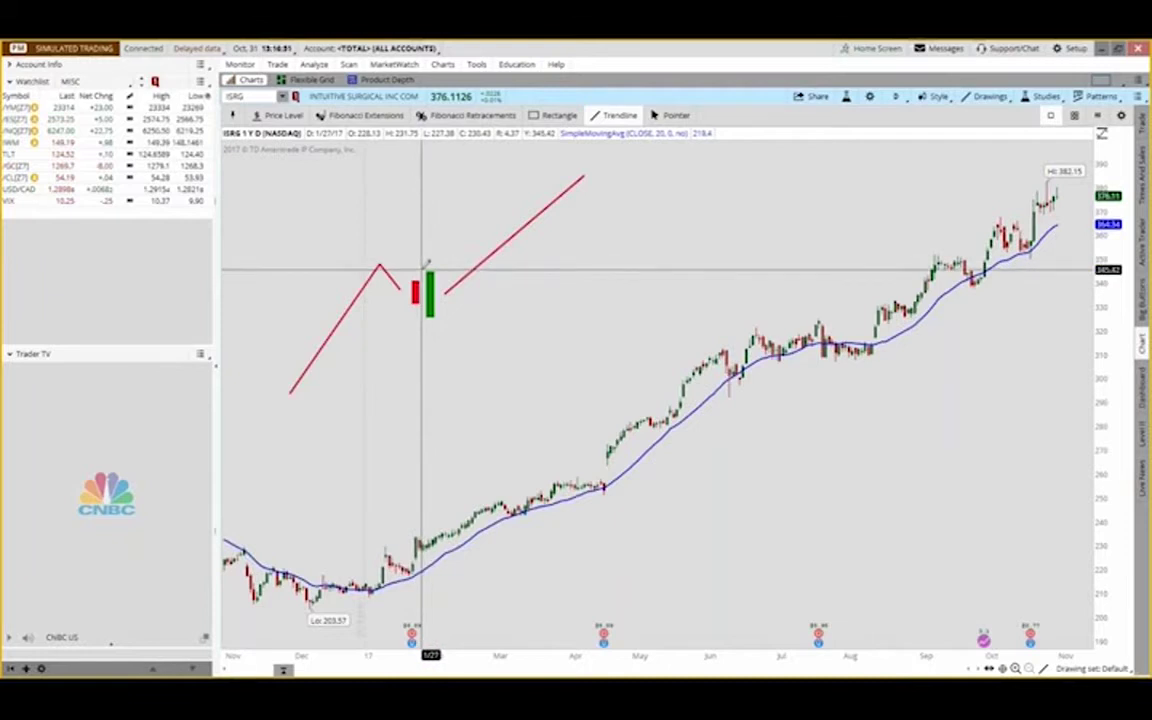
{"action": "left_click", "coordinate": [425, 264]}
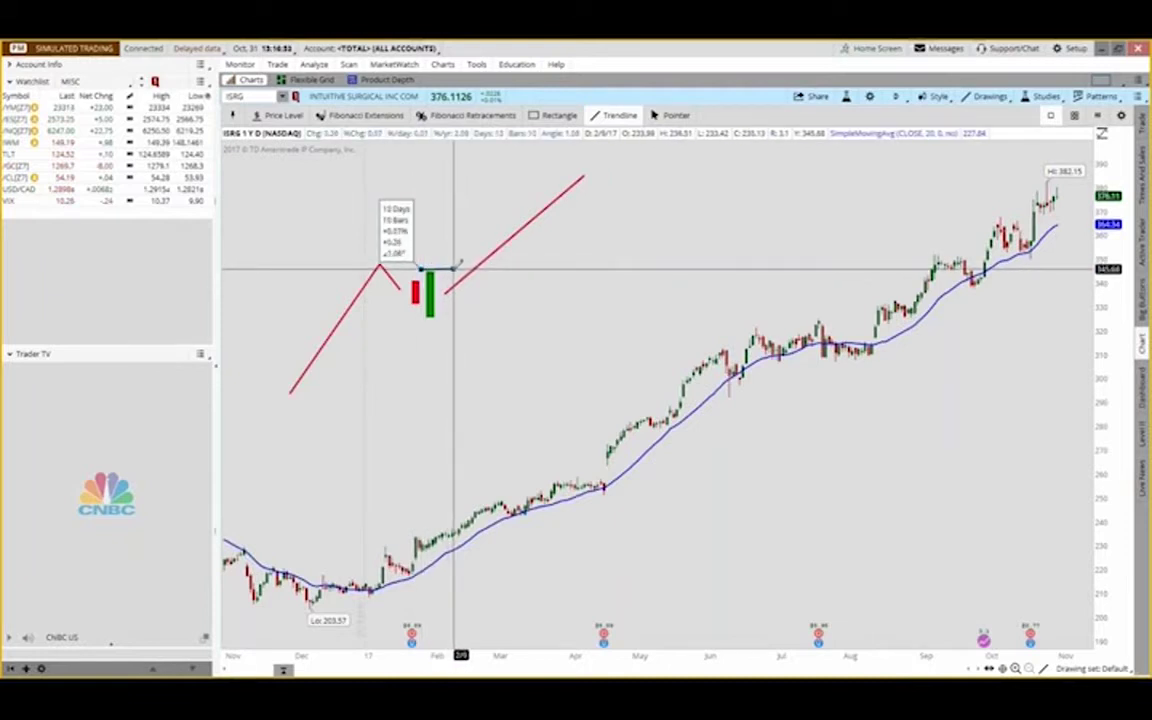
{"action": "left_click", "coordinate": [453, 266]}
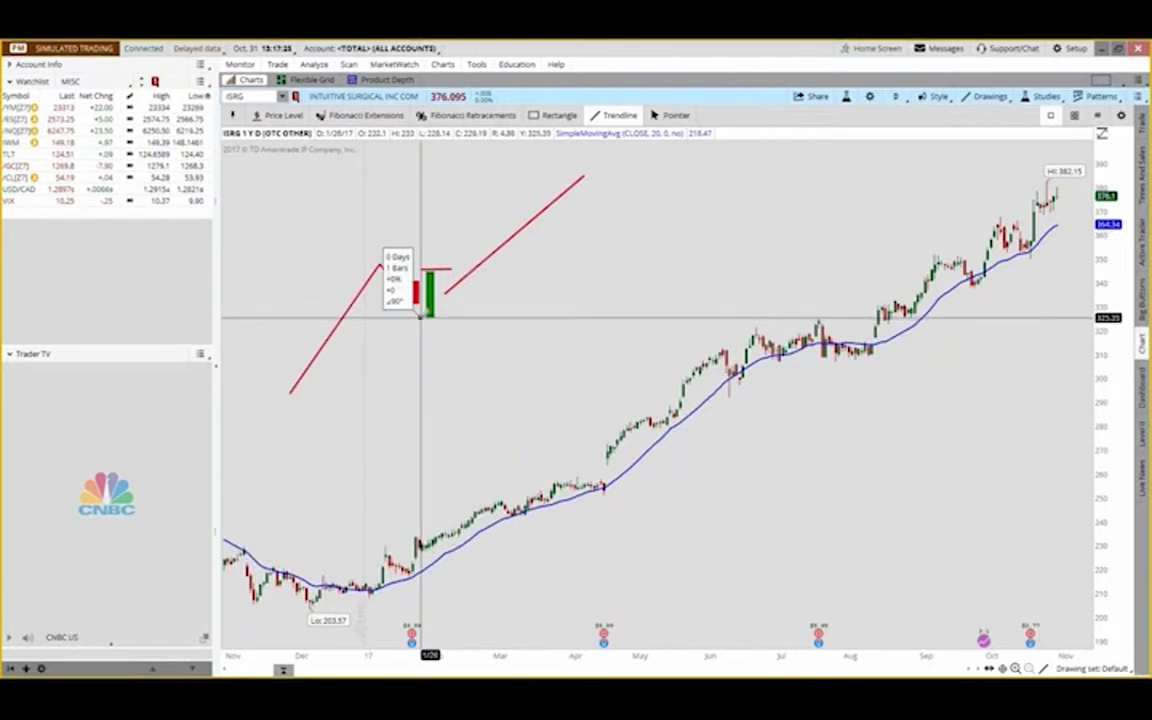
{"action": "left_click", "coordinate": [453, 315]}
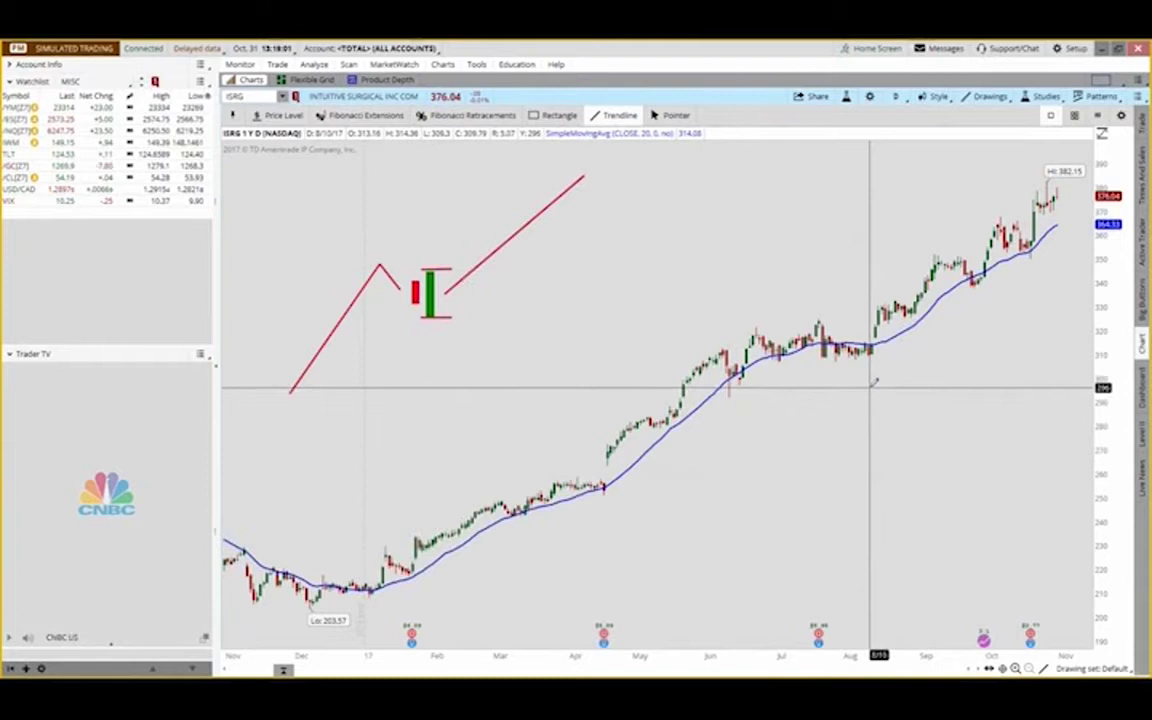
Draw the red V trendline below August–October prices and two small rectangles near early October.
{"action": "left_click_drag", "start_coordinate": [873, 382], "coordinate": [982, 465]}
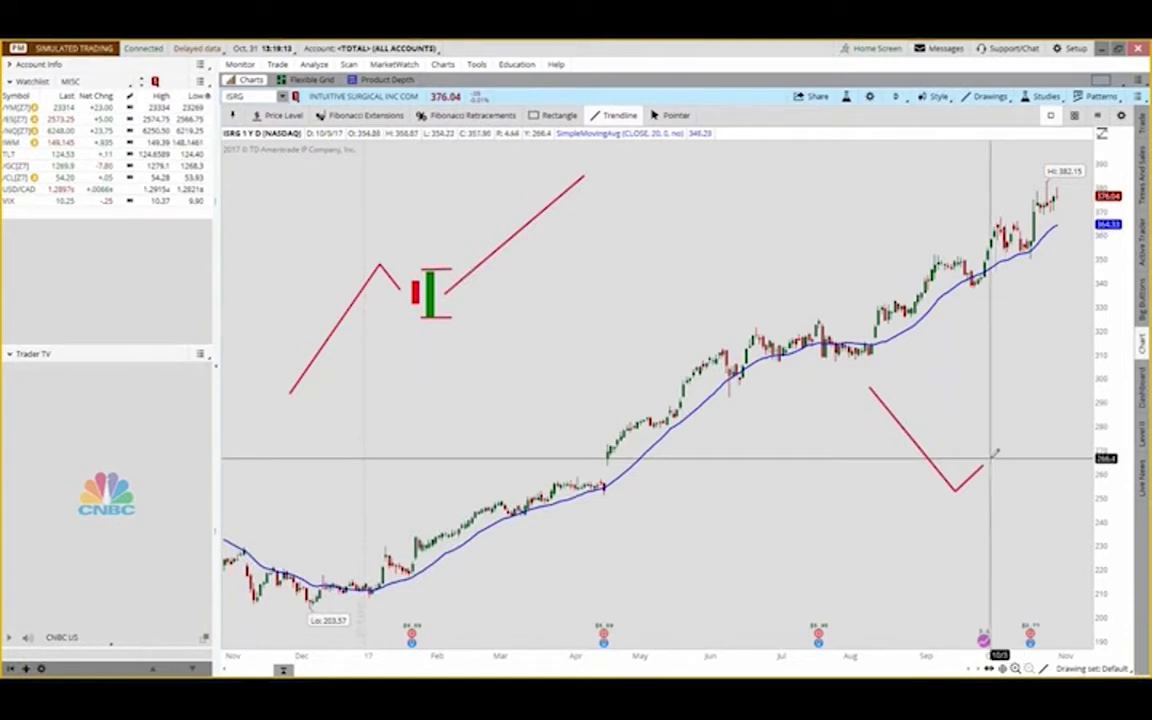
{"action": "left_click", "coordinate": [558, 115]}
{"action": "left_click", "coordinate": [993, 455]}
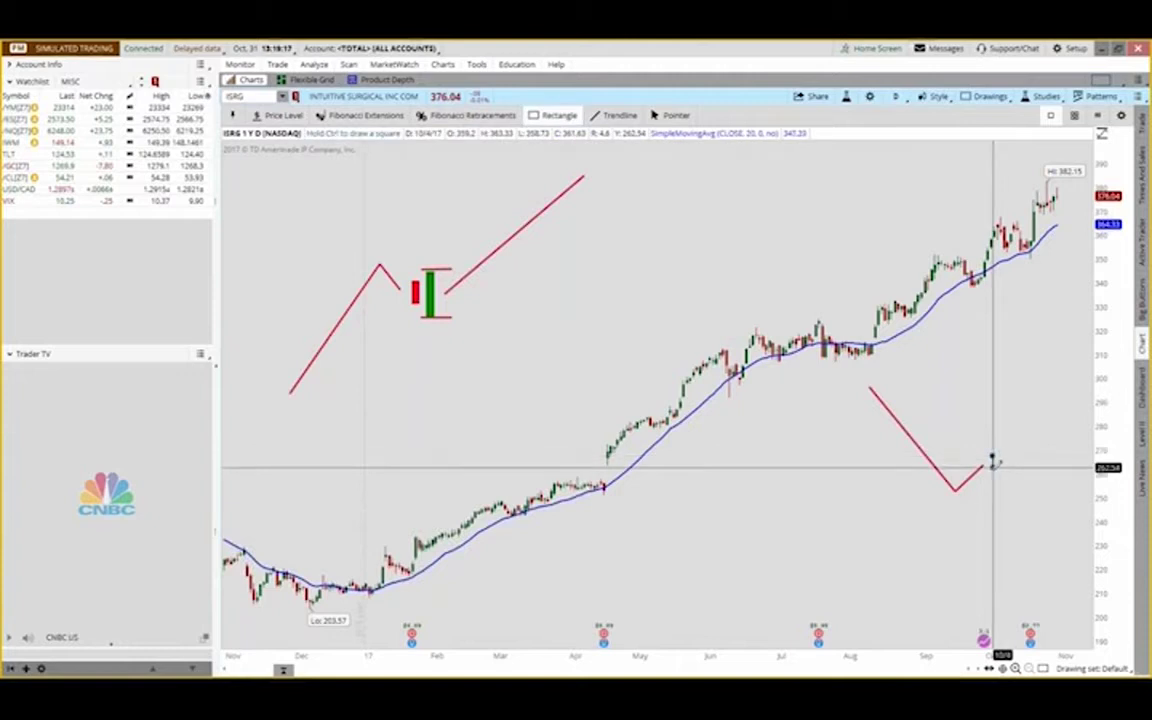
{"action": "left_click", "coordinate": [997, 476]}
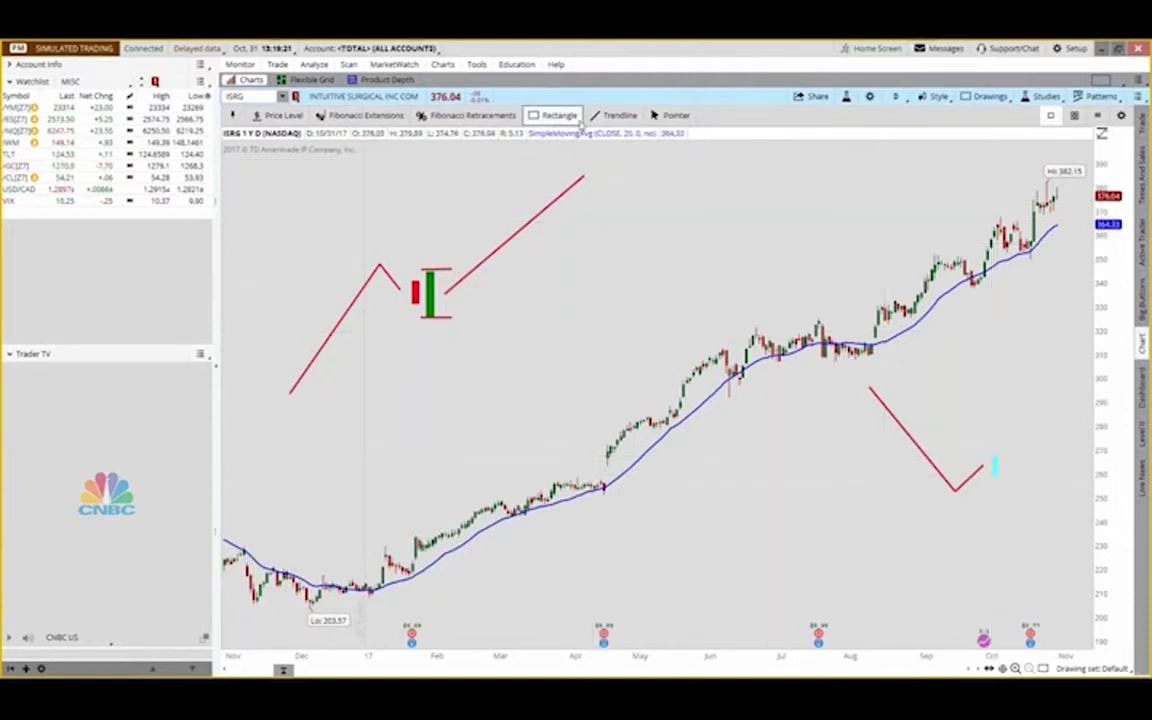
{"action": "left_click", "coordinate": [1001, 447]}
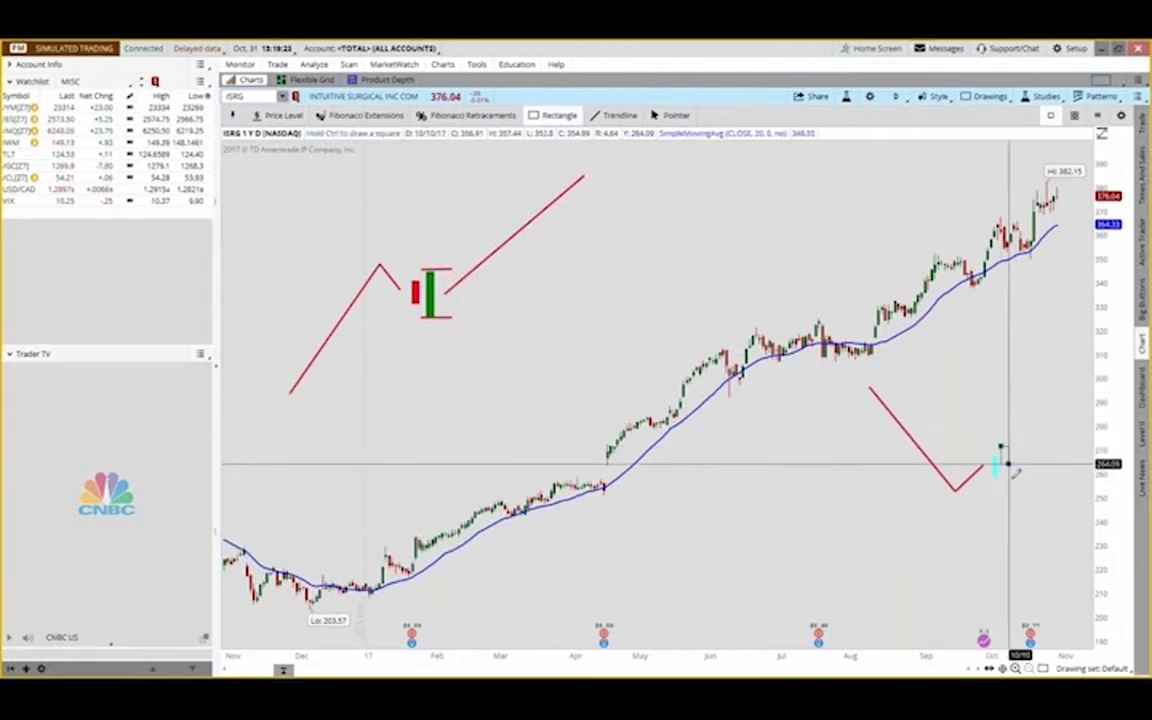
{"action": "left_click", "coordinate": [1008, 482]}
Colour the taller second rectangle red.
{"action": "right_click", "coordinate": [1005, 462]}
{"action": "left_click", "coordinate": [1040, 454]}
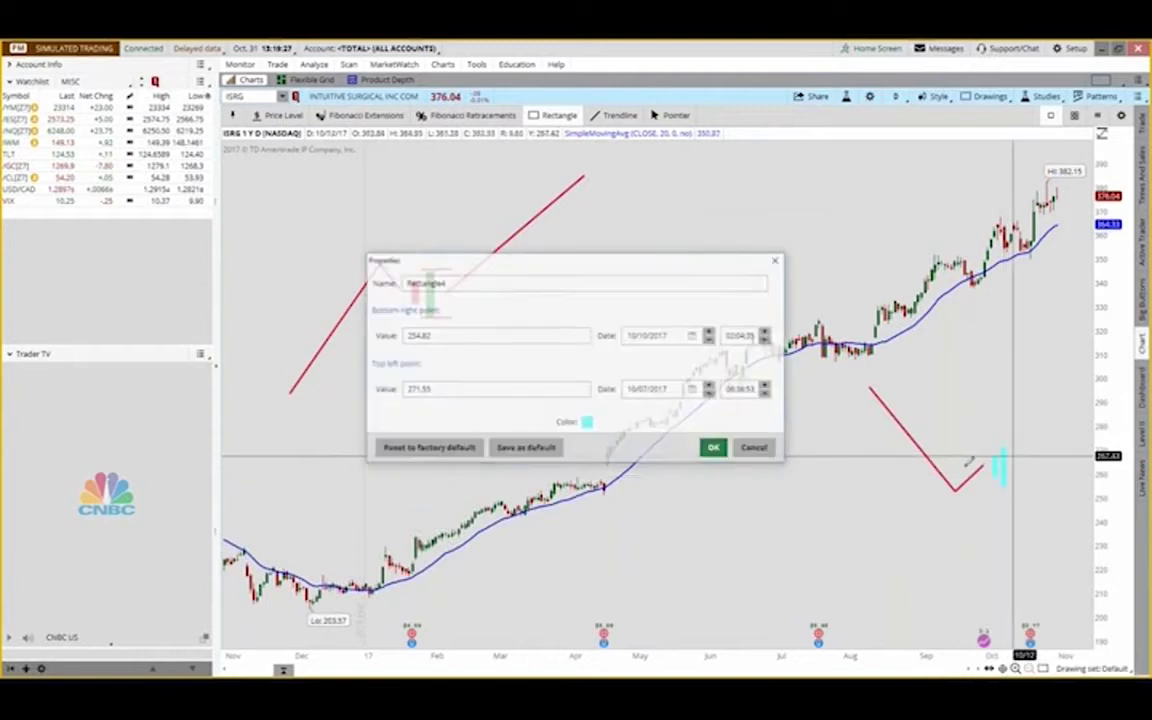
{"action": "left_click", "coordinate": [588, 423]}
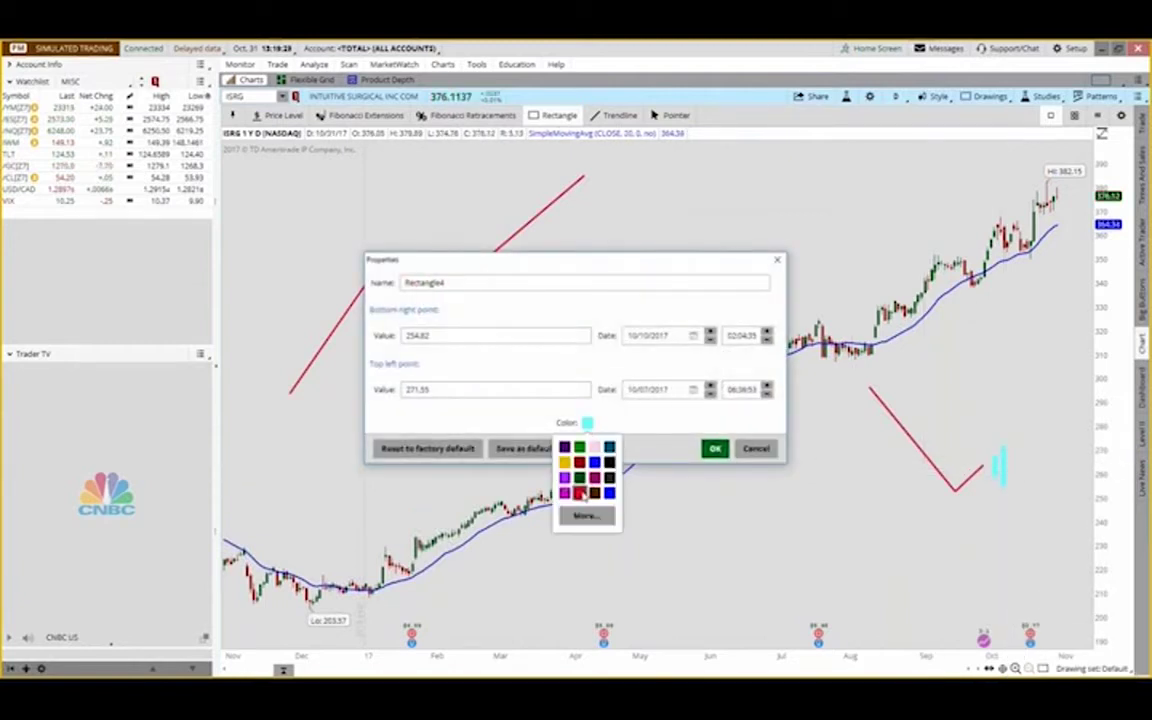
{"action": "left_click", "coordinate": [580, 493]}
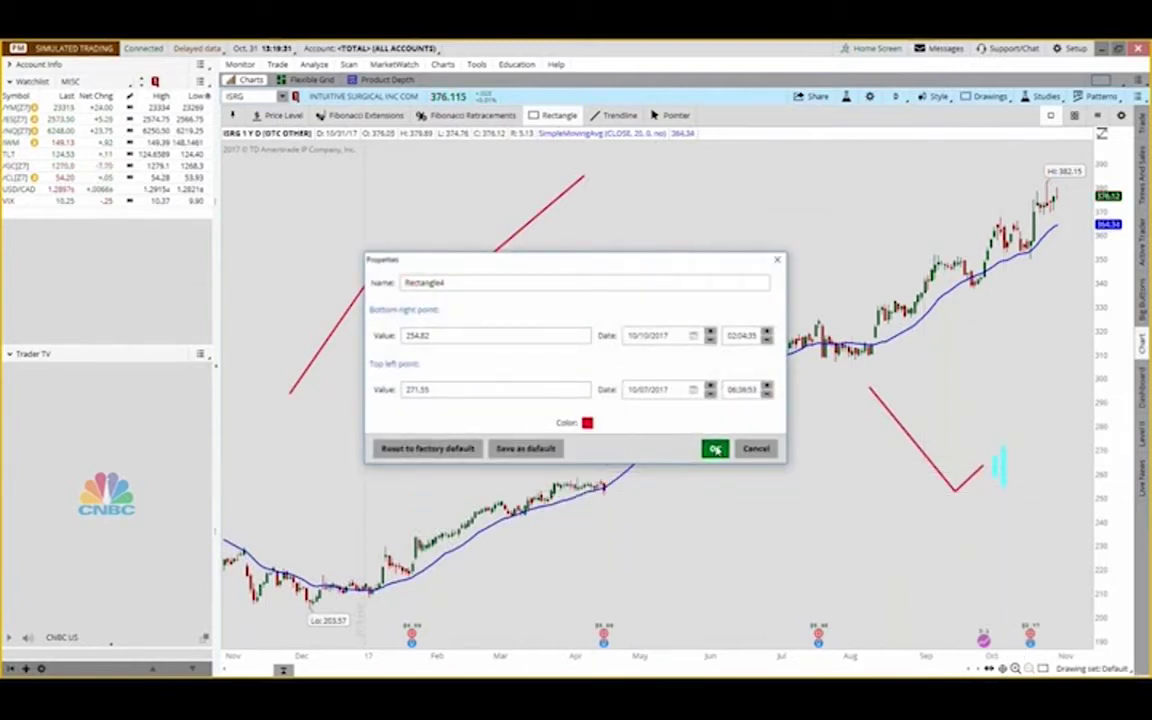
{"action": "left_click", "coordinate": [716, 449]}
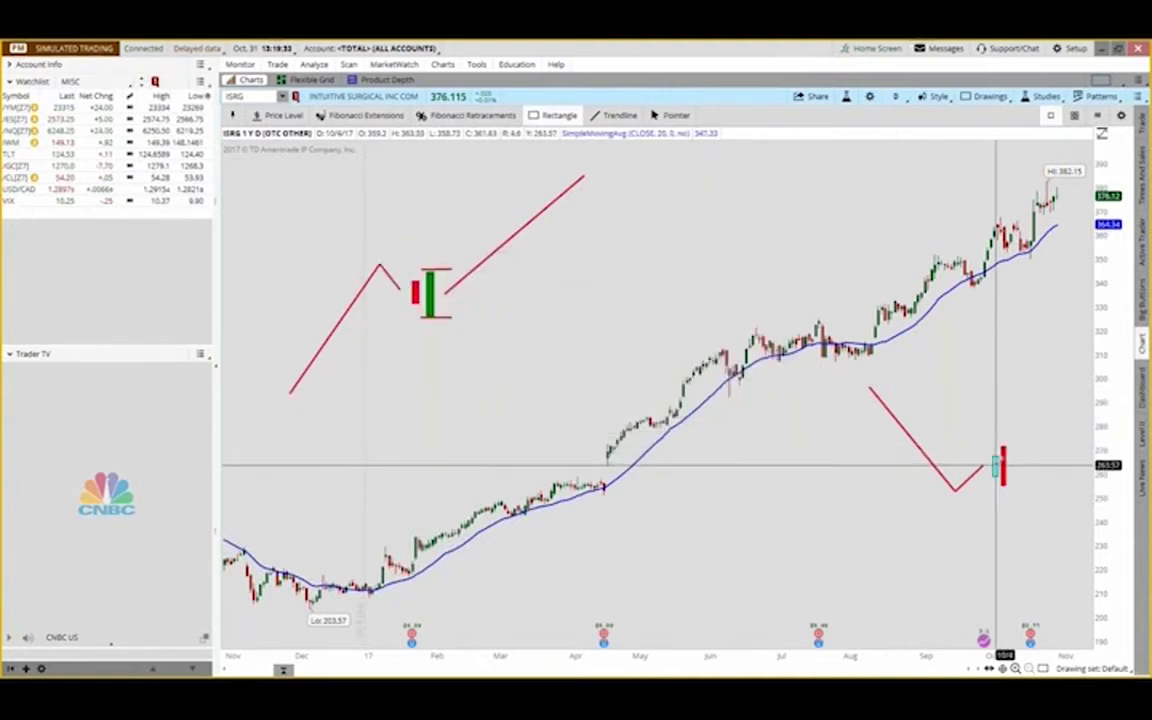
Colour the first cyan rectangle dark green.
{"action": "right_click", "coordinate": [996, 465]}
{"action": "left_click", "coordinate": [1047, 458]}
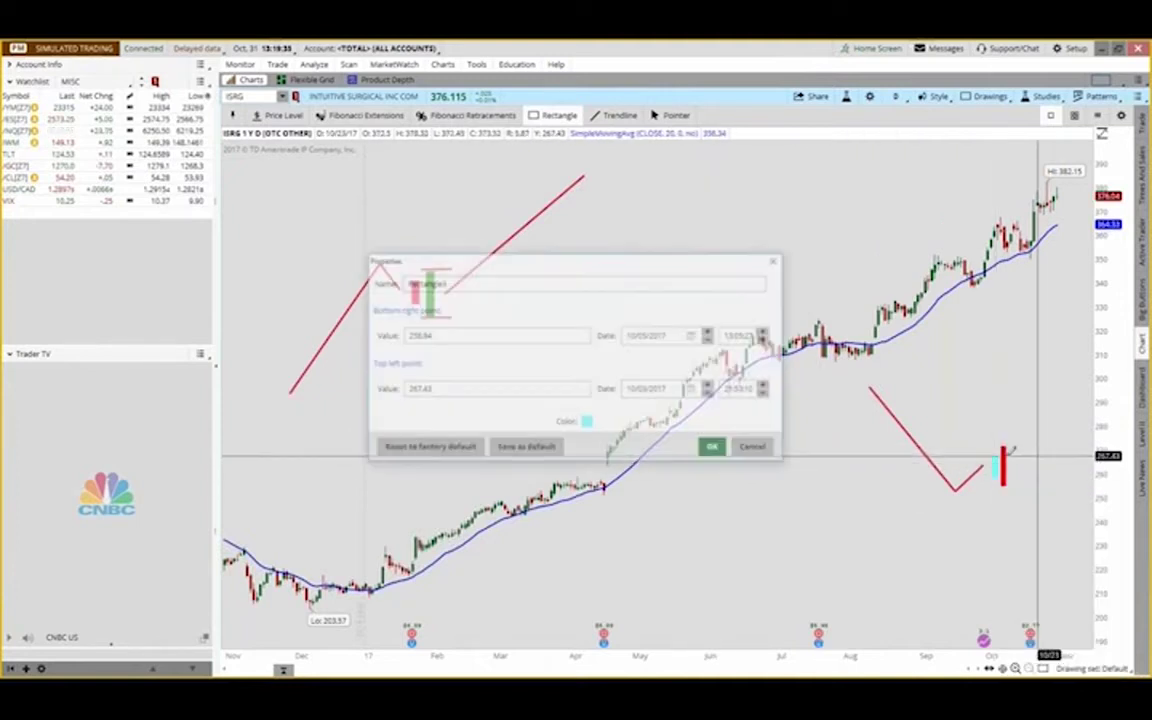
{"action": "left_click", "coordinate": [587, 423]}
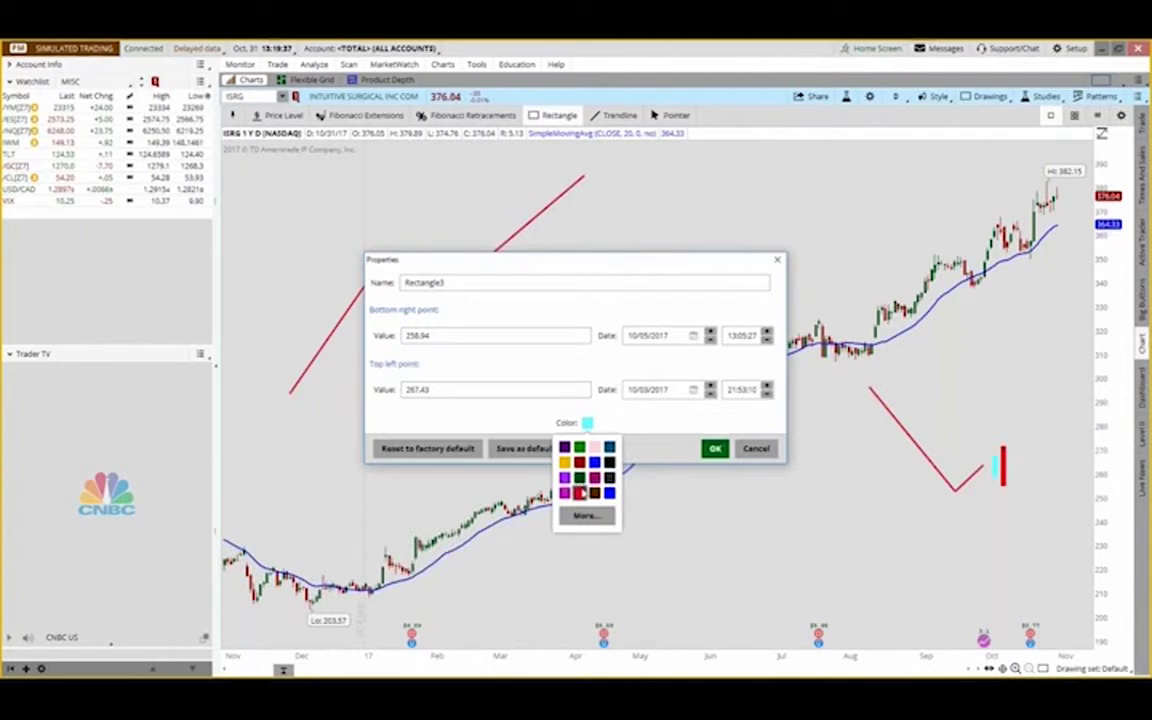
{"action": "left_click", "coordinate": [579, 448]}
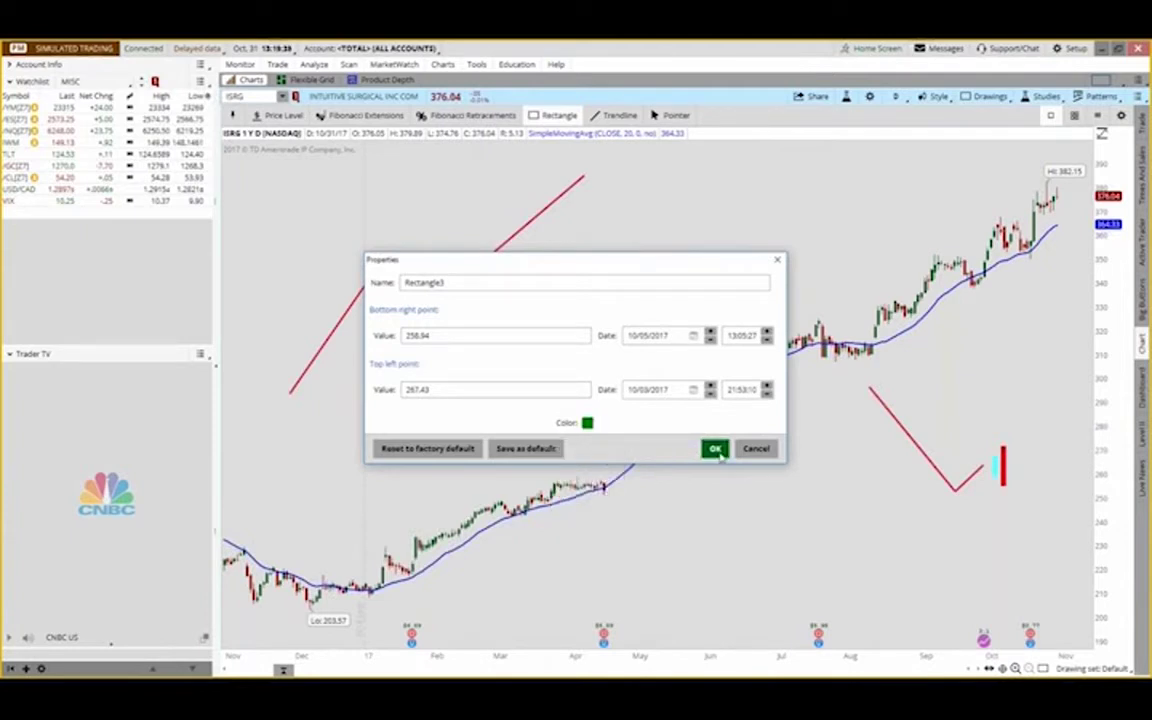
{"action": "left_click", "coordinate": [716, 449]}
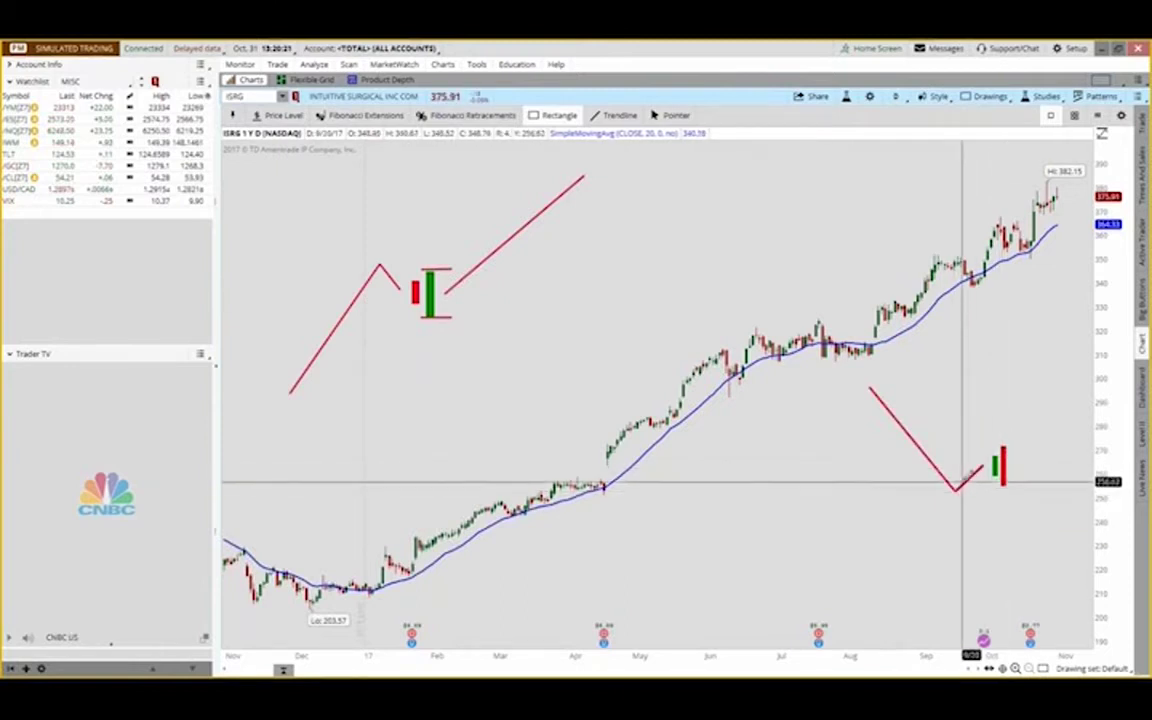
Draw a red trendline falling from ISRG's October red rectangle toward 210, plus a short cap line at its top.
{"action": "left_click", "coordinate": [622, 116]}
{"action": "left_click_drag", "start_coordinate": [1017, 470], "coordinate": [1072, 585]}
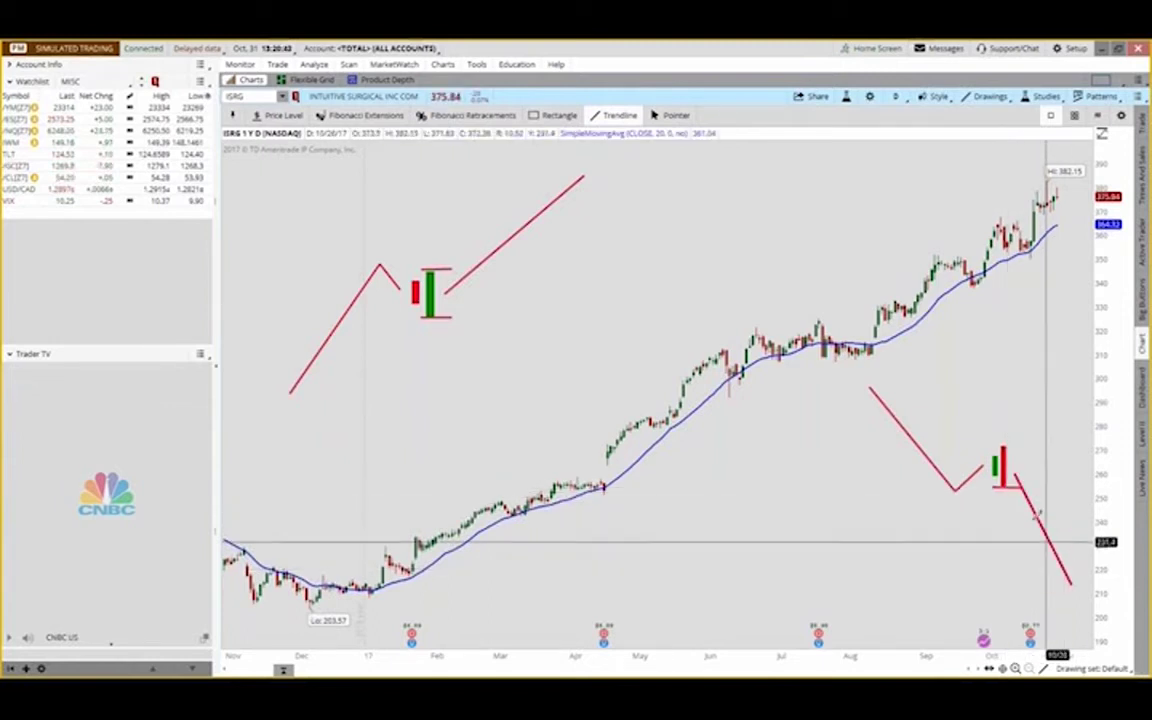
{"action": "left_click", "coordinate": [992, 443]}
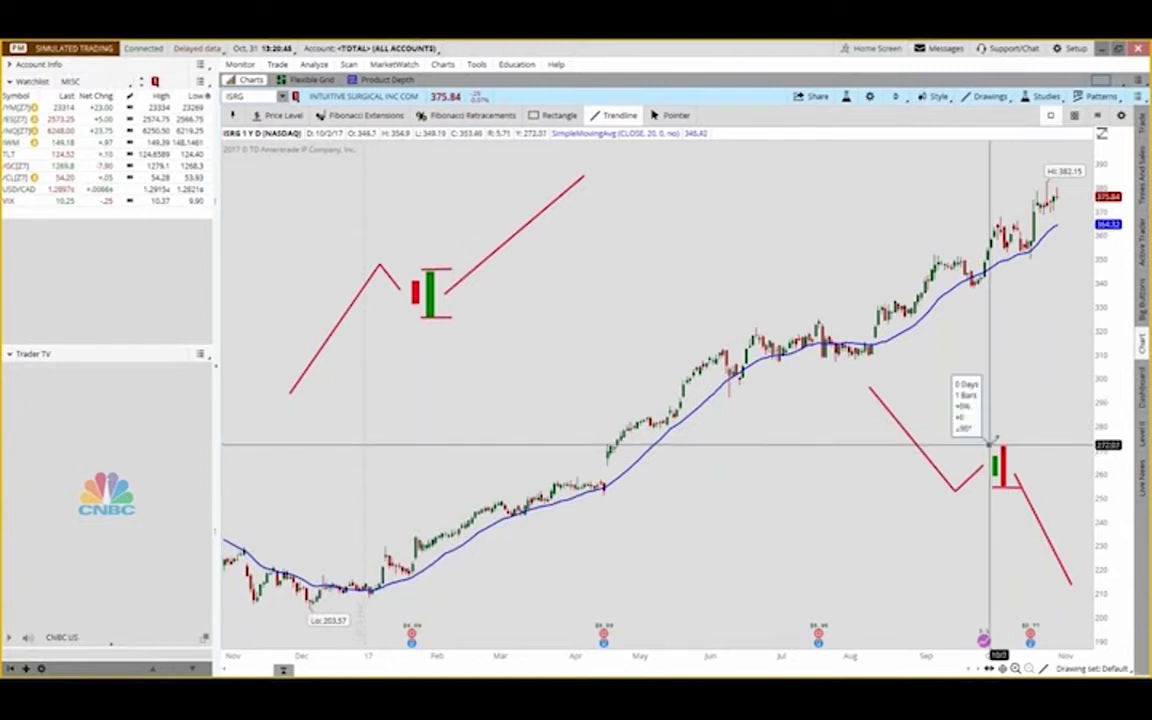
{"action": "left_click", "coordinate": [1030, 439]}
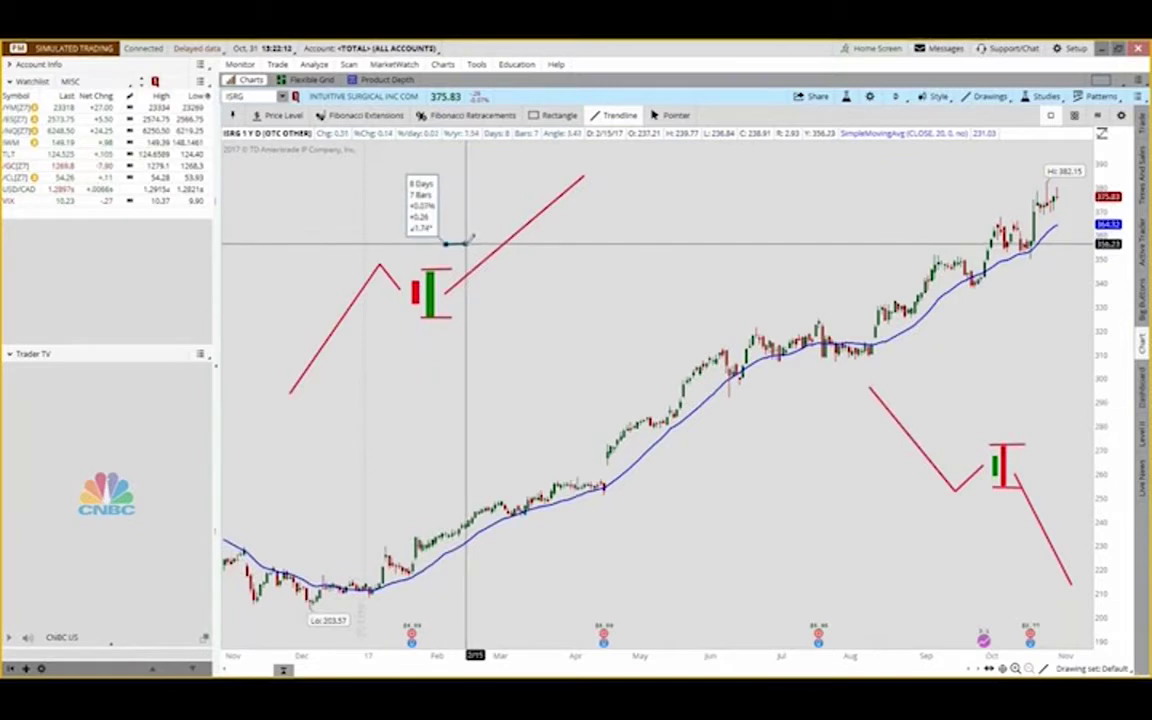
Mark the green candle's height with a vertical line, then zoom ISRG into early February through mid-April 2017.
{"action": "left_click", "coordinate": [460, 238]}
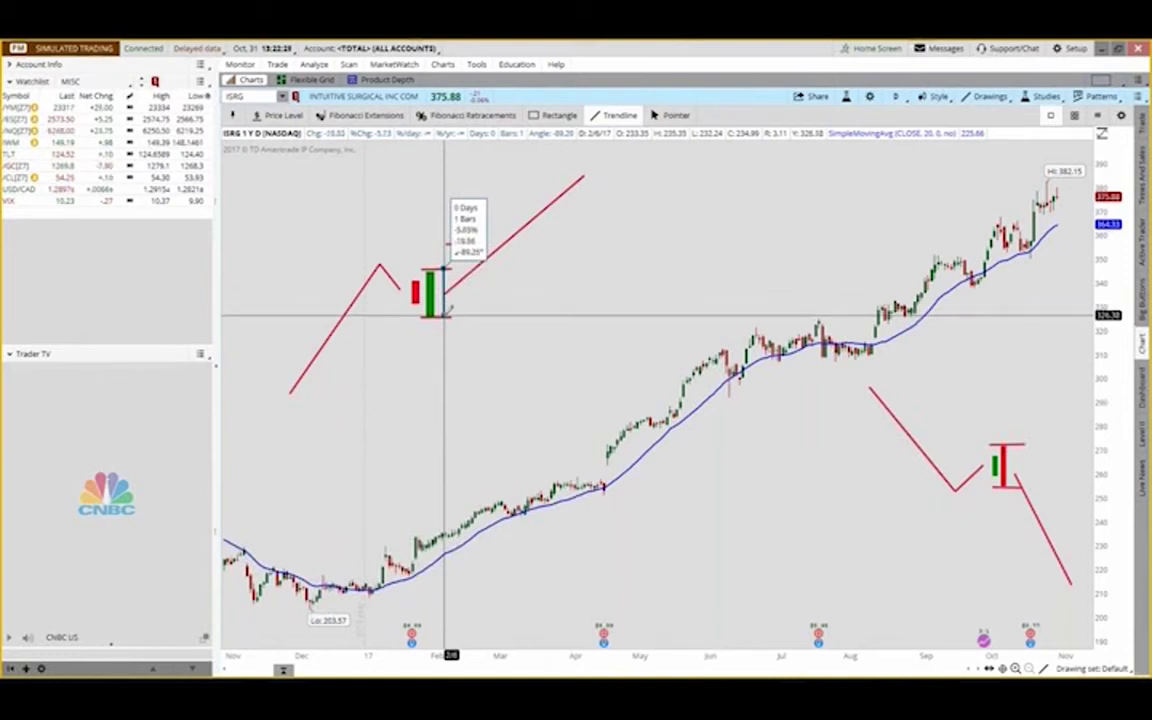
{"action": "key", "text": "Escape"}
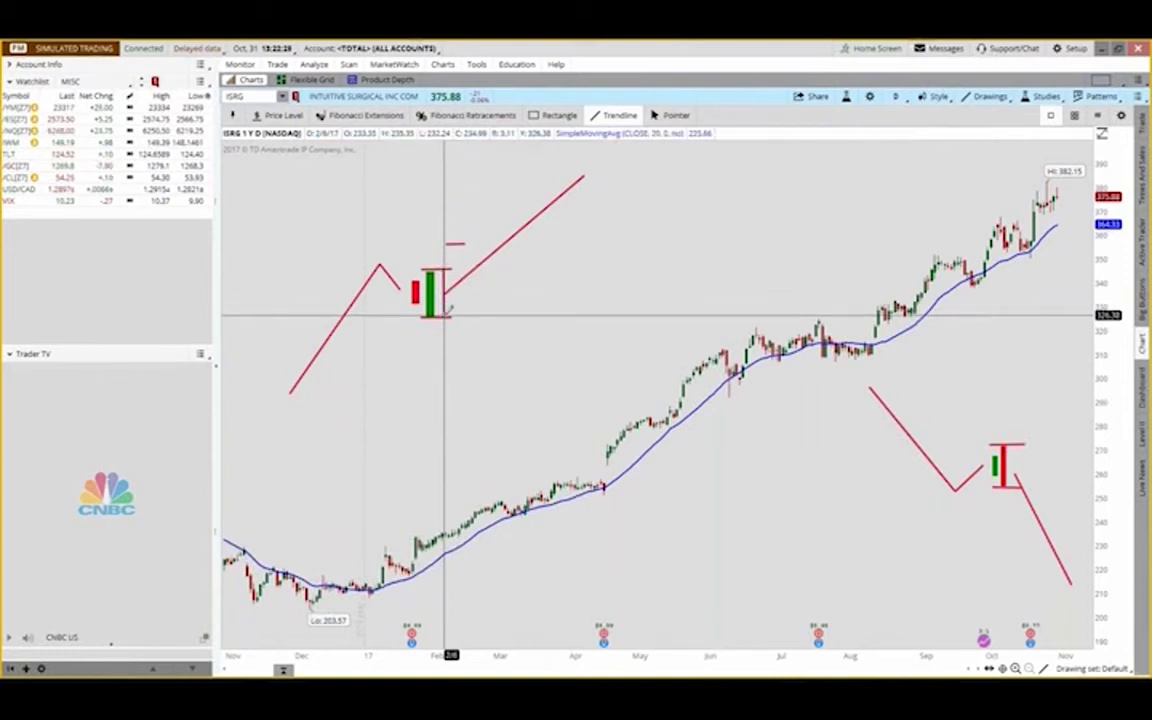
{"action": "left_click", "coordinate": [455, 242]}
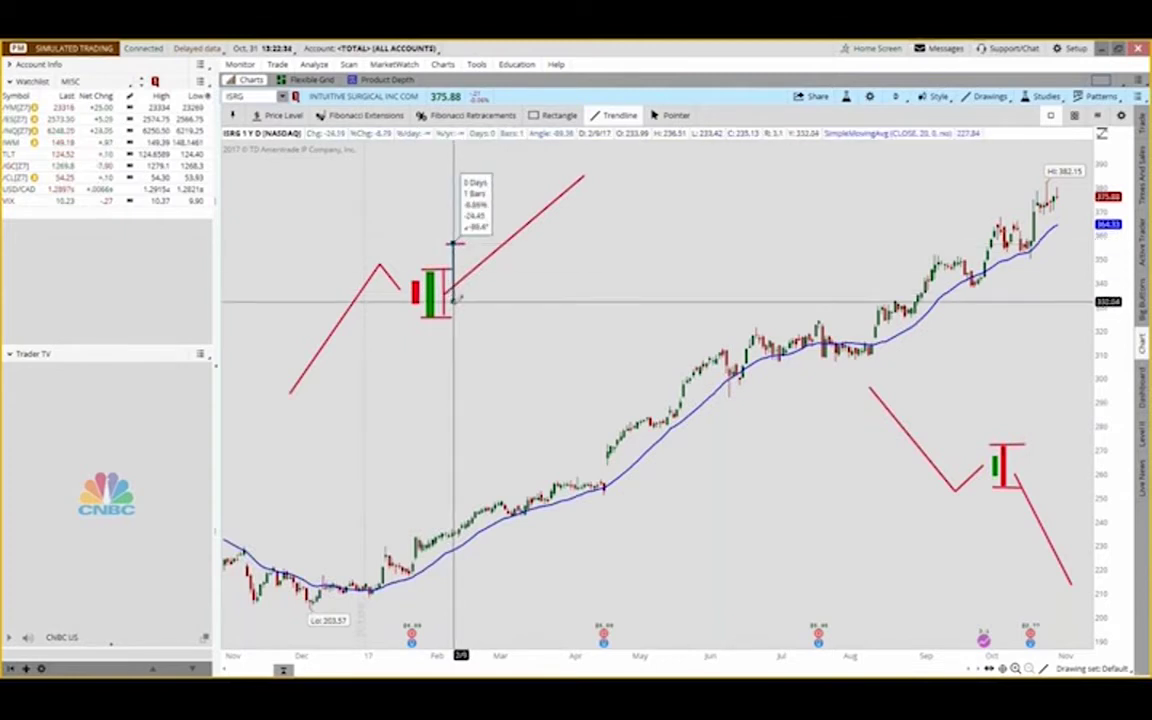
{"action": "left_click", "coordinate": [455, 315]}
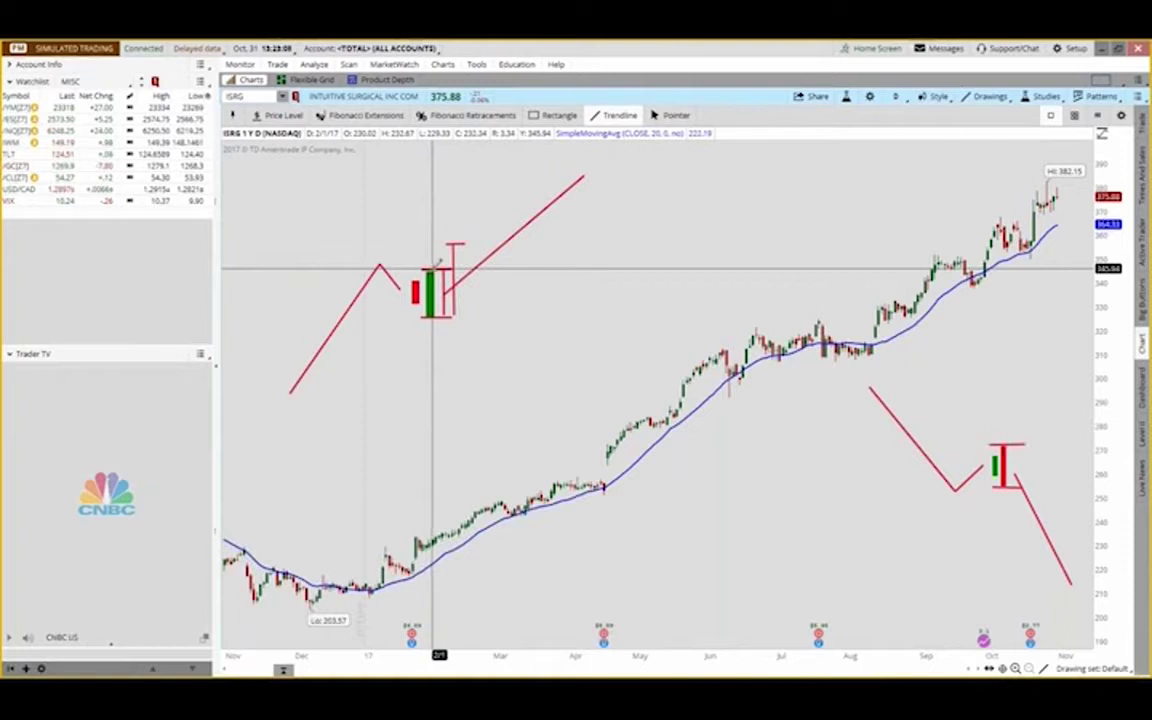
{"action": "mouse_move", "coordinate": [438, 263]}
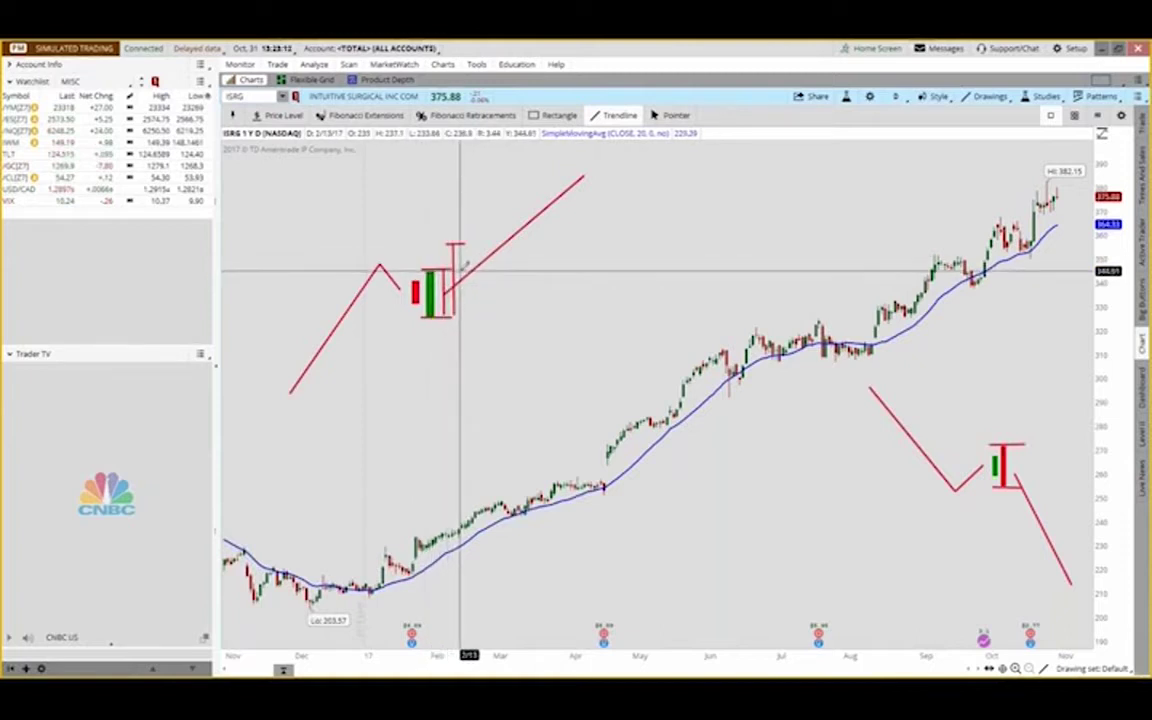
{"action": "left_click_drag", "start_coordinate": [441, 452], "coordinate": [608, 447]}
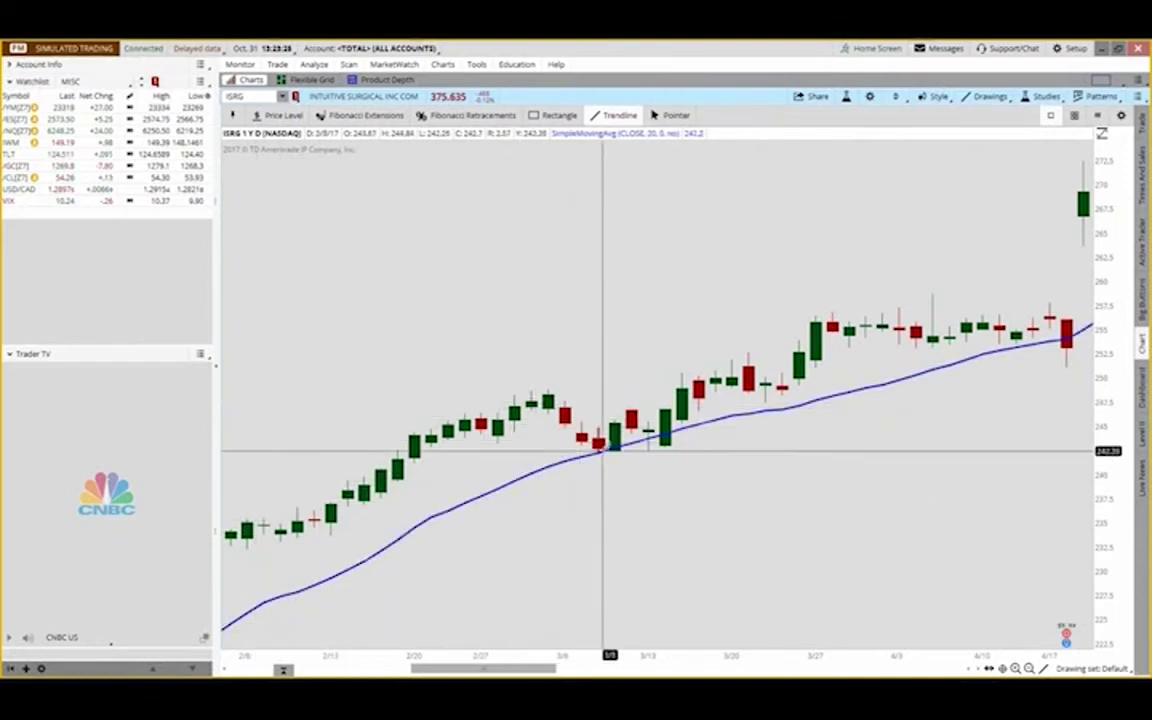
Box ISRG's 3/8–3/10 candles with a cyan rectangle spanning 245.96 to 241.5.
{"action": "left_click", "coordinate": [558, 115]}
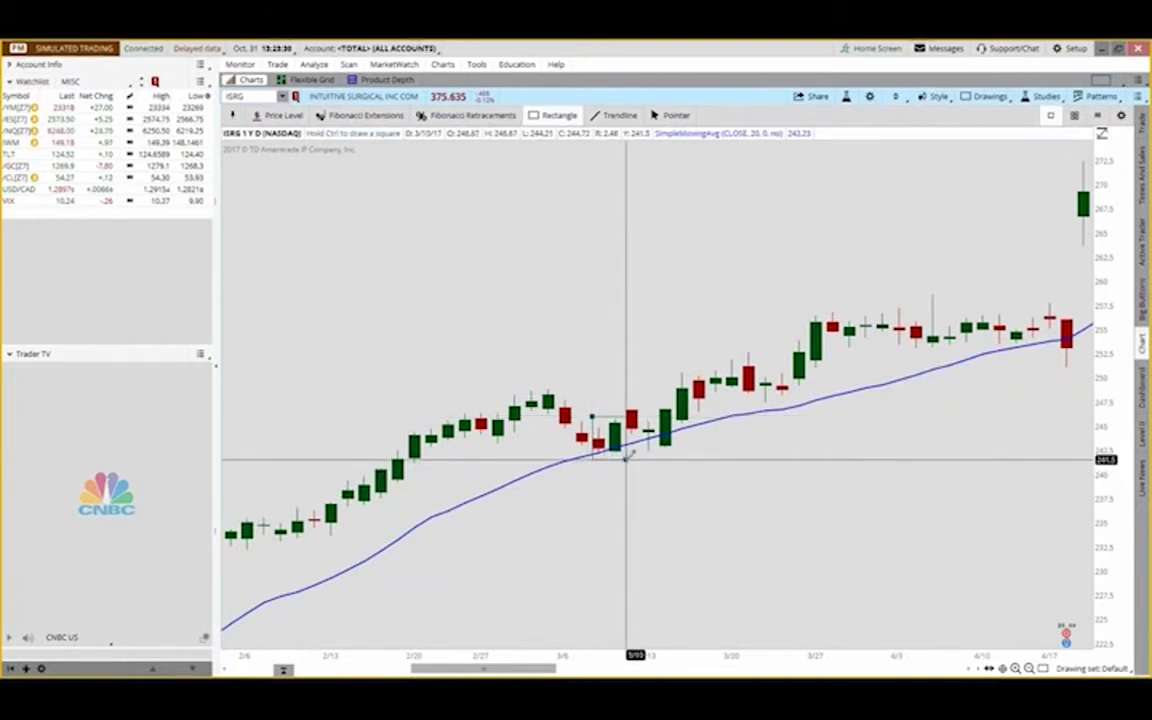
{"action": "left_click", "coordinate": [627, 459]}
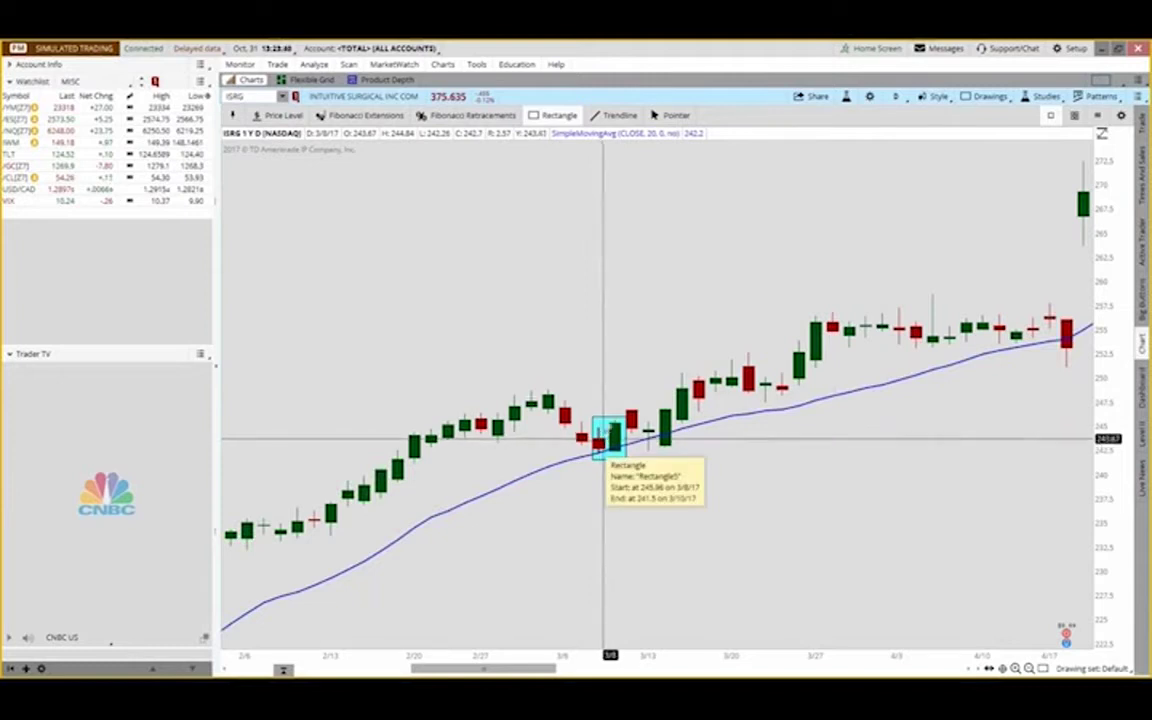
{"action": "left_click", "coordinate": [617, 115]}
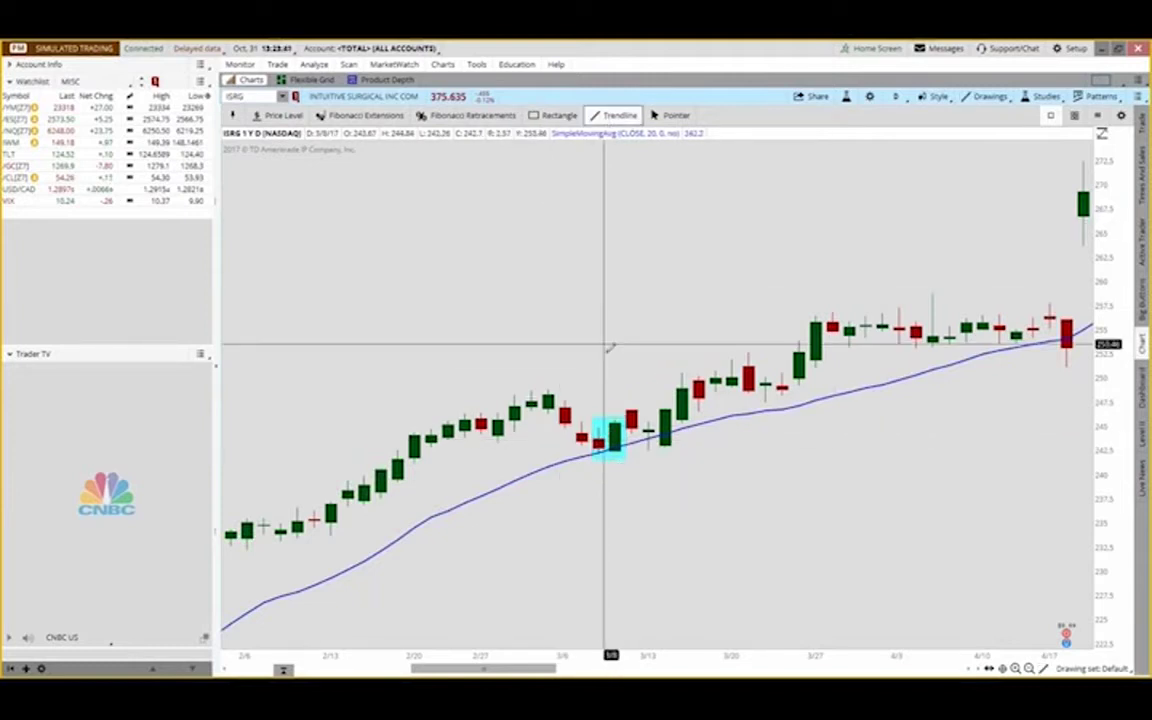
Start a short red trendline at the low of the green 3/9 candle inside the cyan box.
{"action": "left_click", "coordinate": [608, 418]}
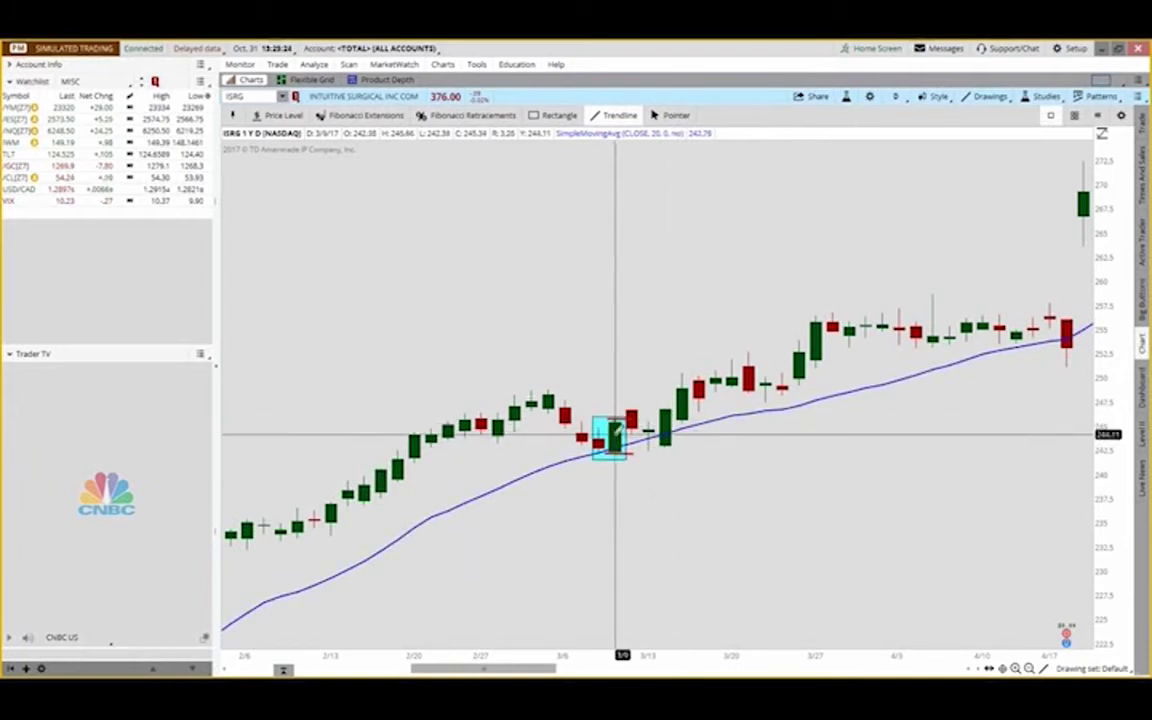
Draw a second cyan rectangle over the 3/13–3/14 candles, then select each rectangle to check it.
{"action": "left_click", "coordinate": [560, 115]}
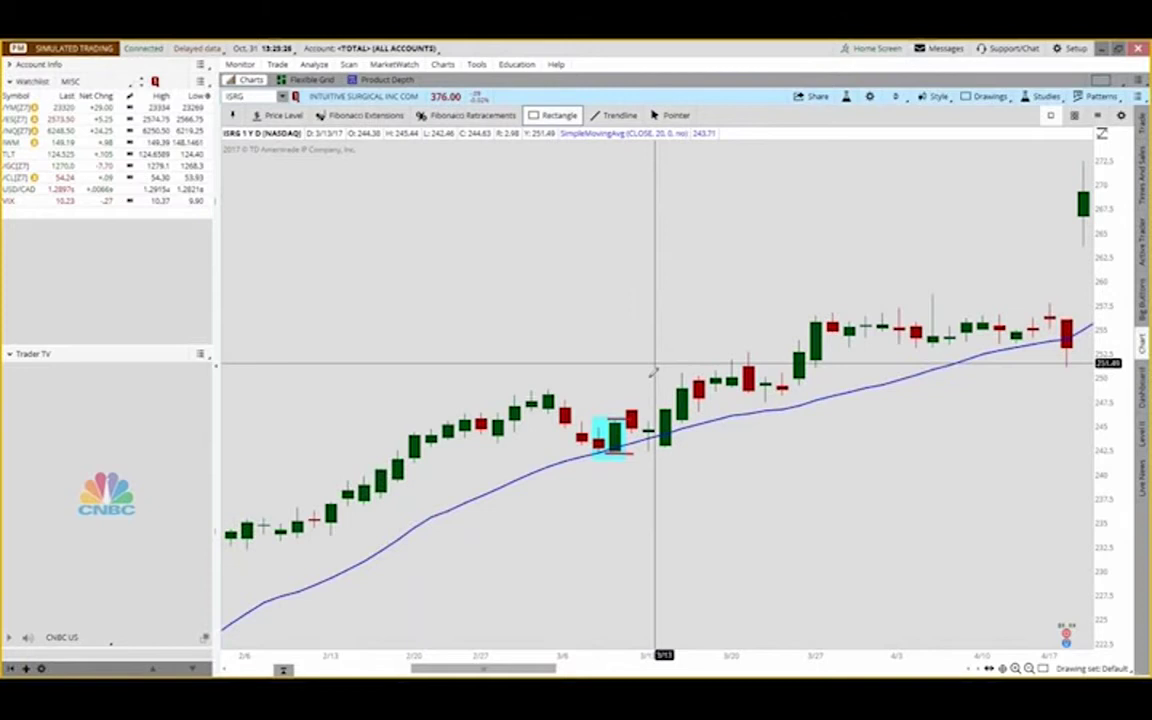
{"action": "left_click", "coordinate": [640, 400]}
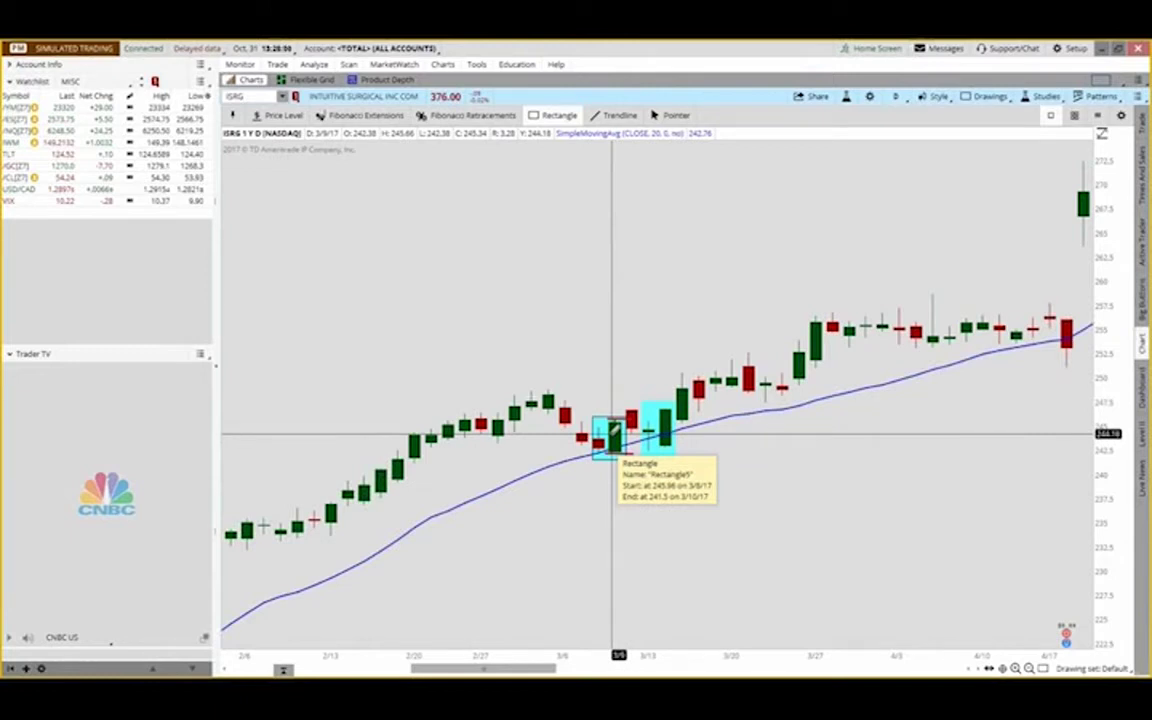
{"action": "left_click", "coordinate": [662, 428]}
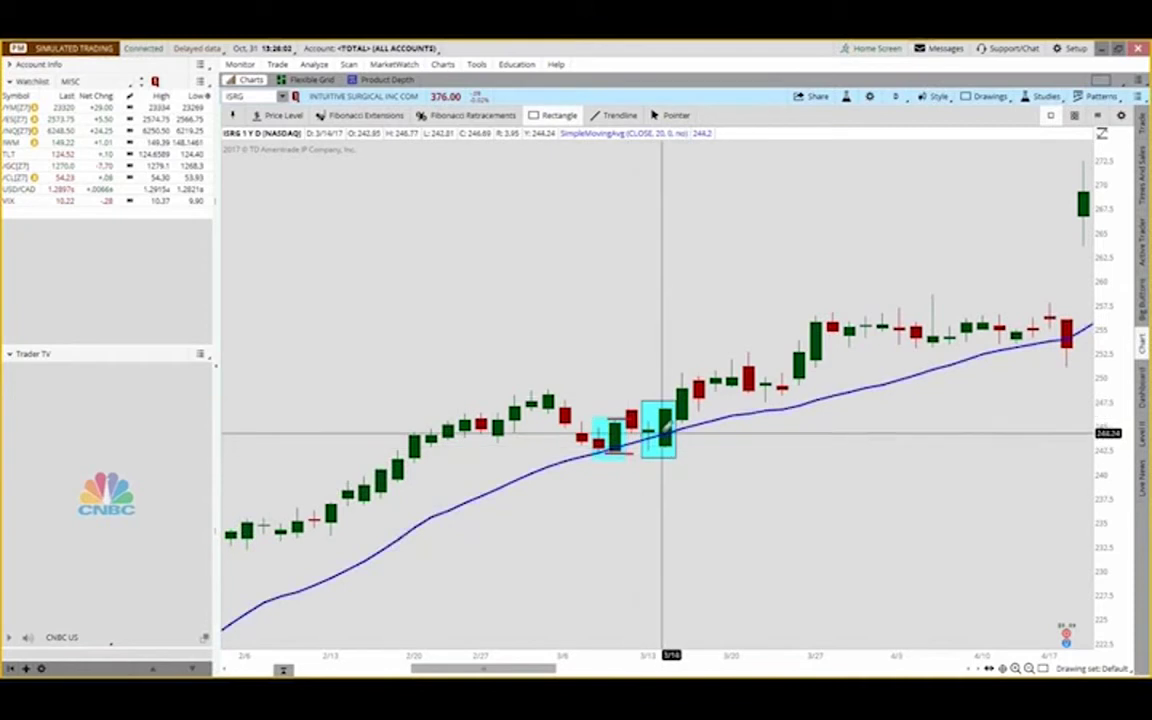
{"action": "left_click", "coordinate": [612, 437]}
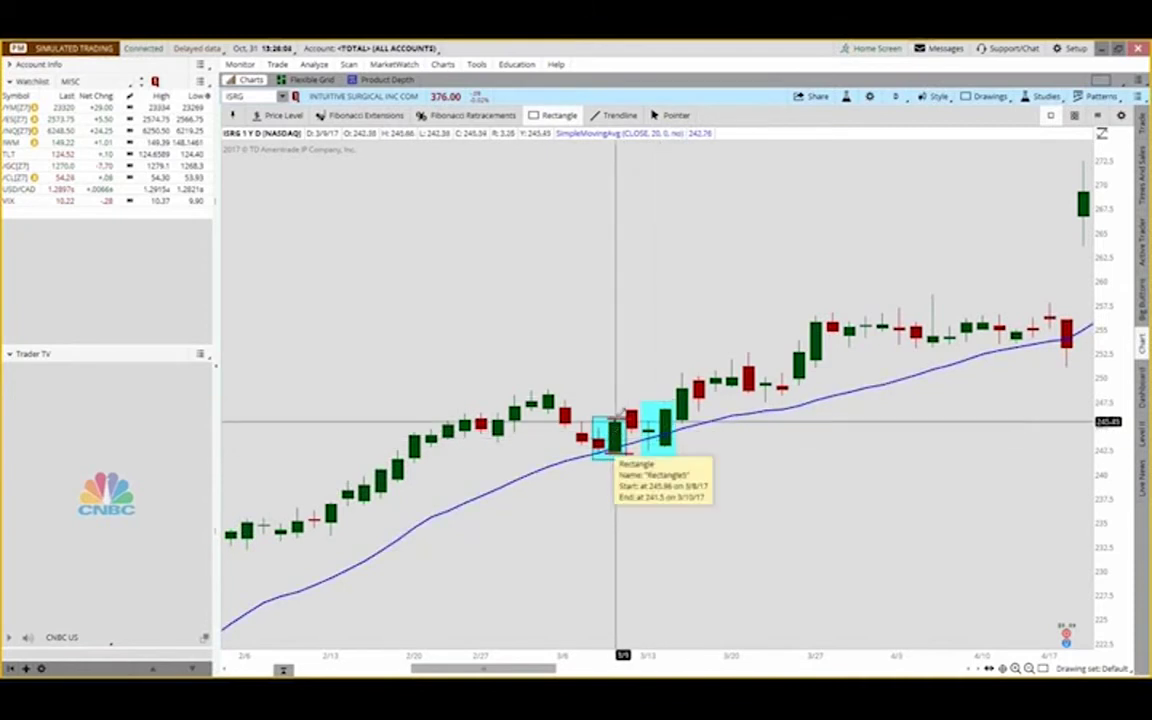
{"action": "left_click", "coordinate": [614, 444]}
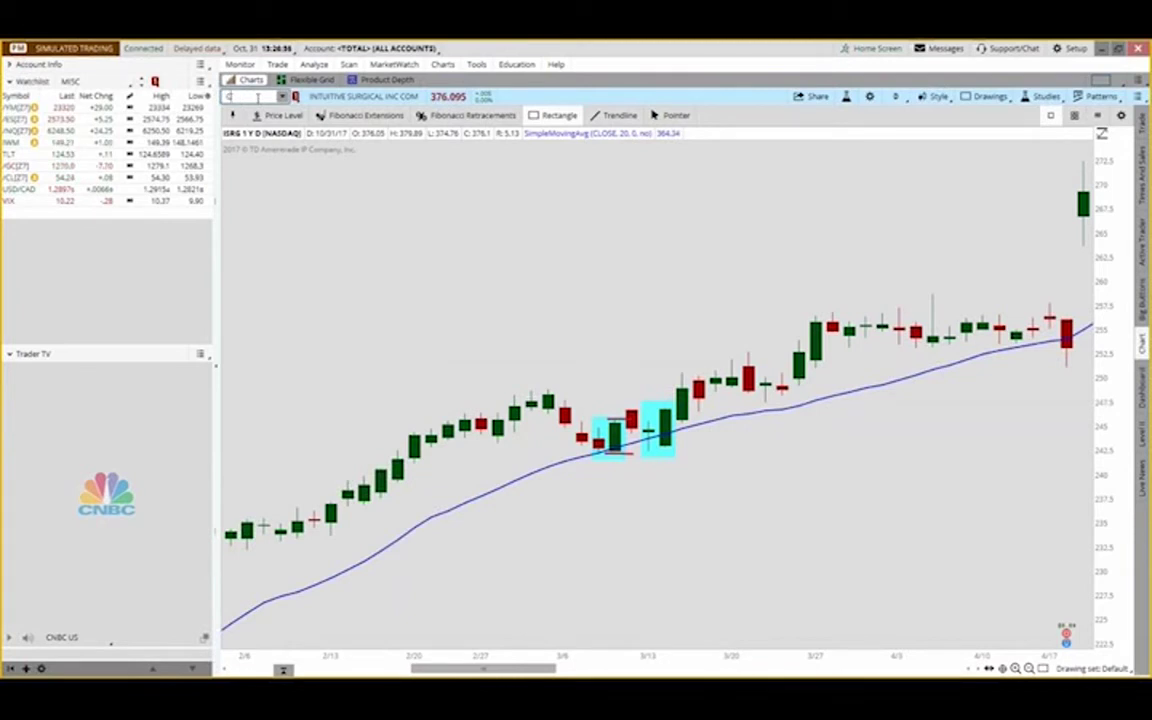
Enter CMG as the symbol to load Chipotle's one-year daily chart.
{"action": "type", "text": "MG"}
{"action": "key", "text": "Return"}
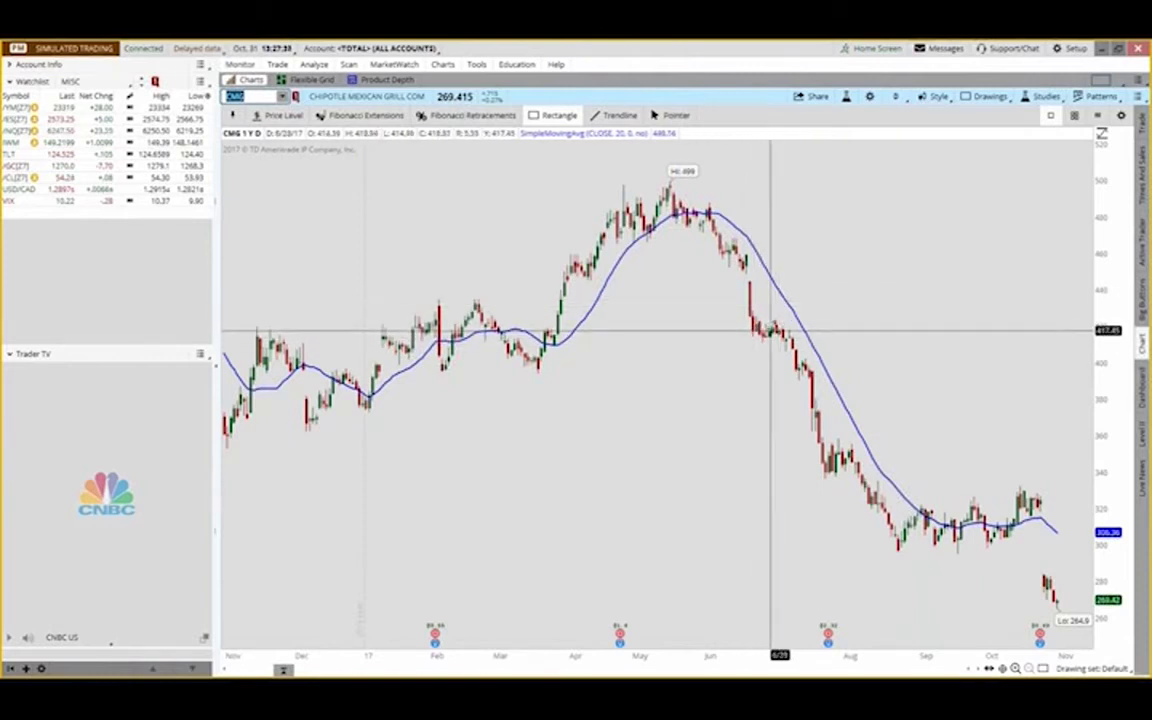
Zoom the CMG chart into June through October and pick the Rectangle tool.
{"action": "left_click_drag", "start_coordinate": [713, 305], "coordinate": [1065, 335]}
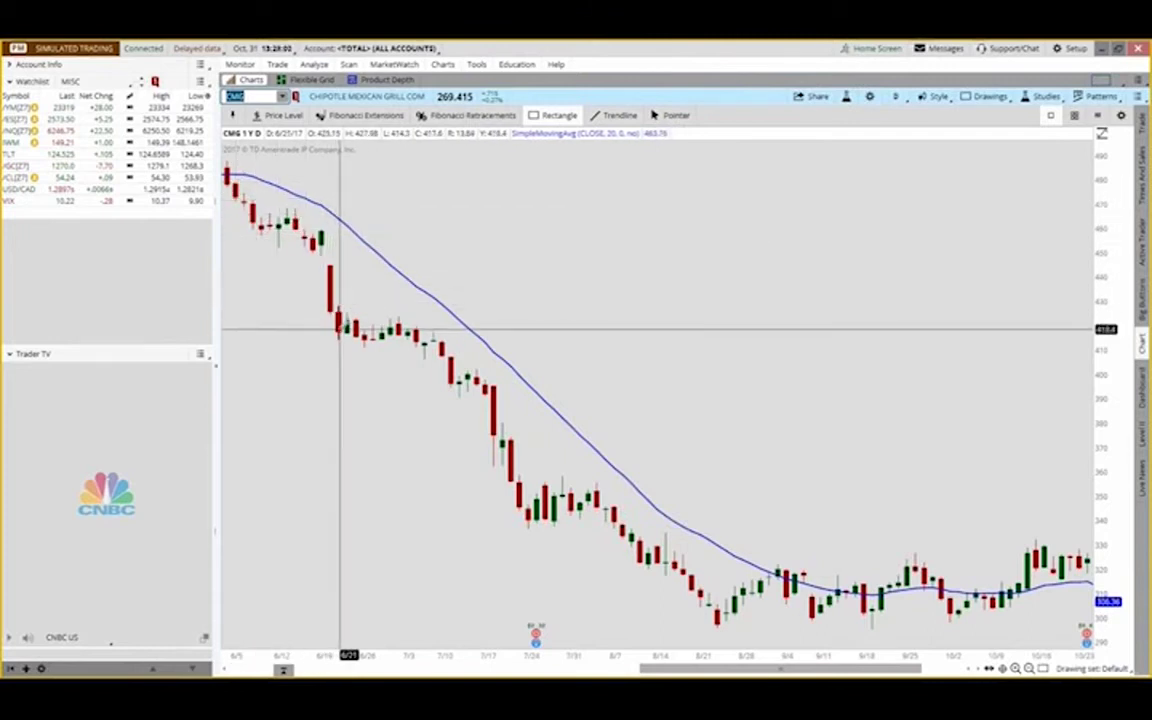
{"action": "left_click", "coordinate": [561, 116]}
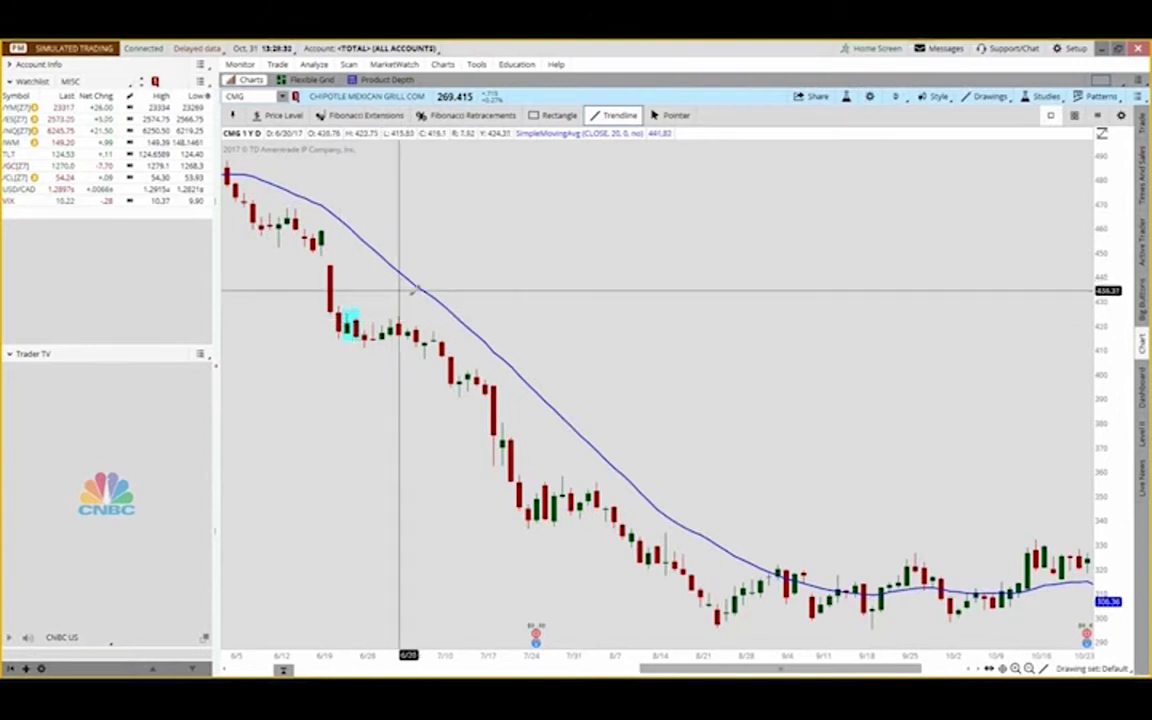
Add a red SMA trendline, a cyan box at 7/3, and a red trendline down the July selloff.
{"action": "left_click_drag", "start_coordinate": [426, 272], "coordinate": [492, 340]}
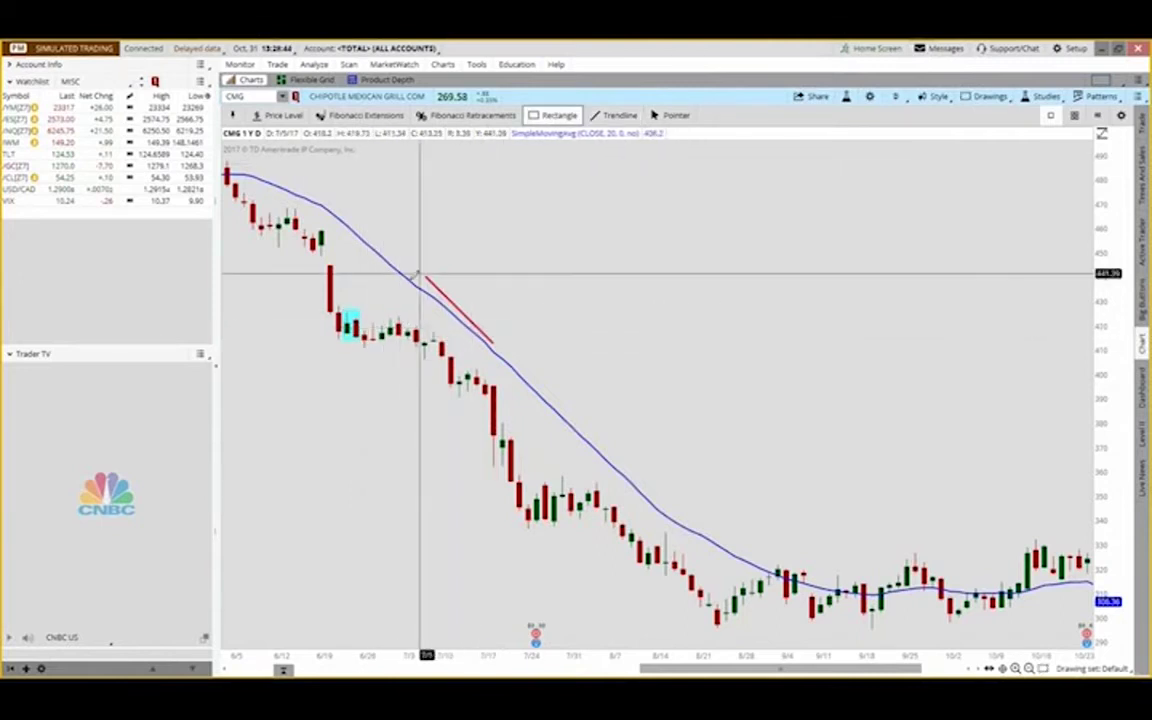
{"action": "left_click_drag", "start_coordinate": [384, 314], "coordinate": [405, 340]}
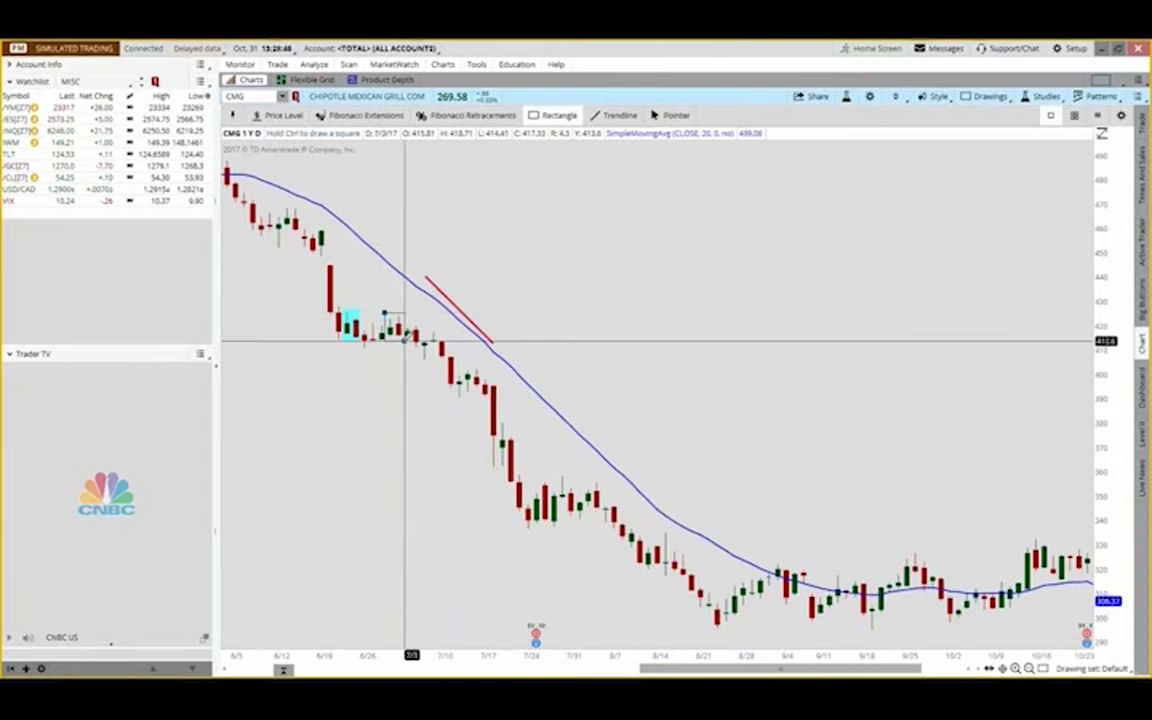
{"action": "left_click", "coordinate": [614, 115]}
{"action": "left_click", "coordinate": [388, 332]}
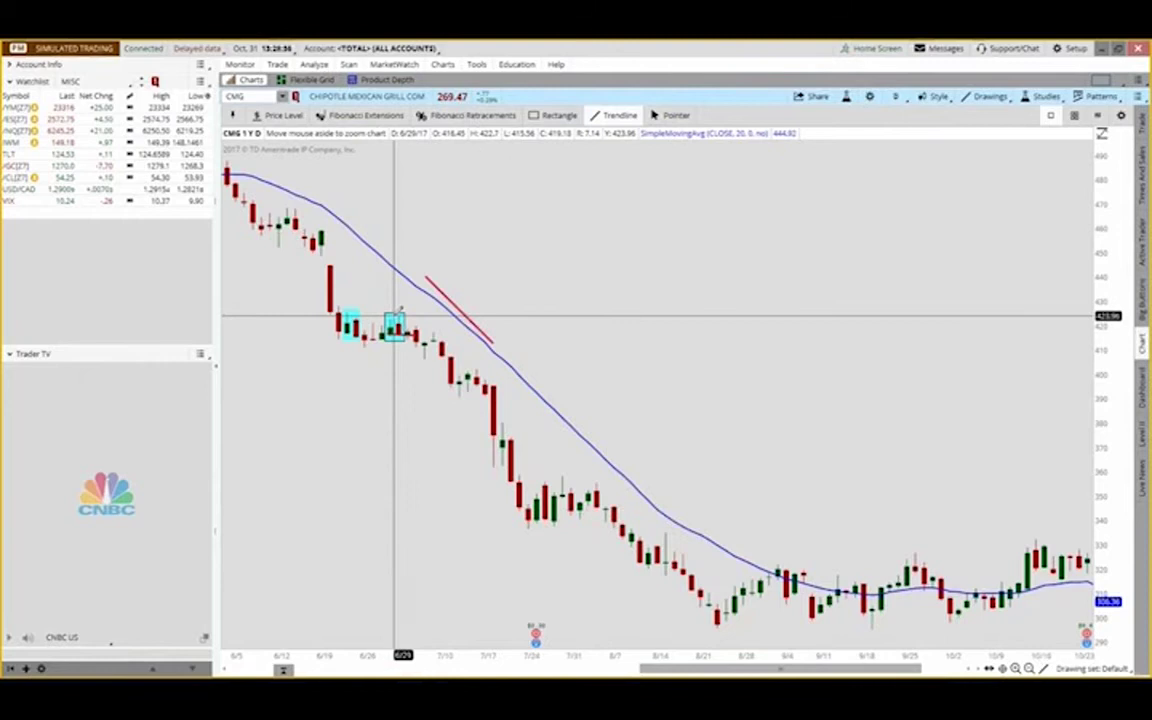
{"action": "left_click_drag", "start_coordinate": [396, 318], "coordinate": [520, 534]}
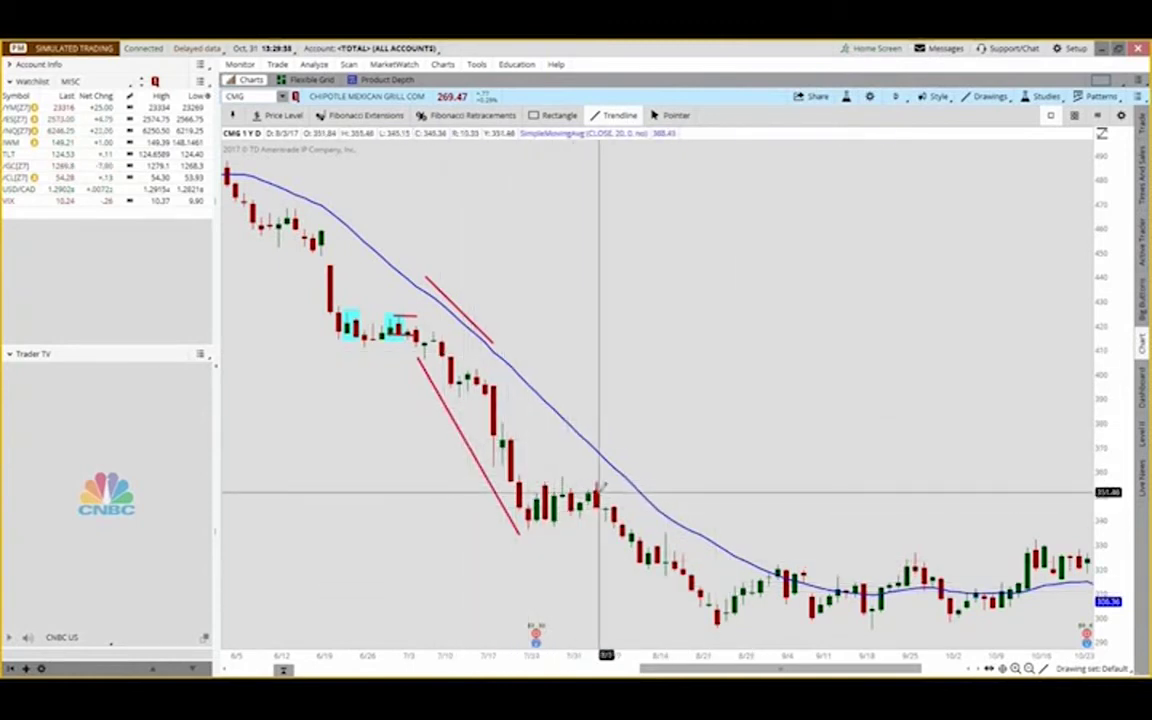
Box Chipotle's candle pair near 8/1 with a cyan rectangle.
{"action": "left_click", "coordinate": [571, 117]}
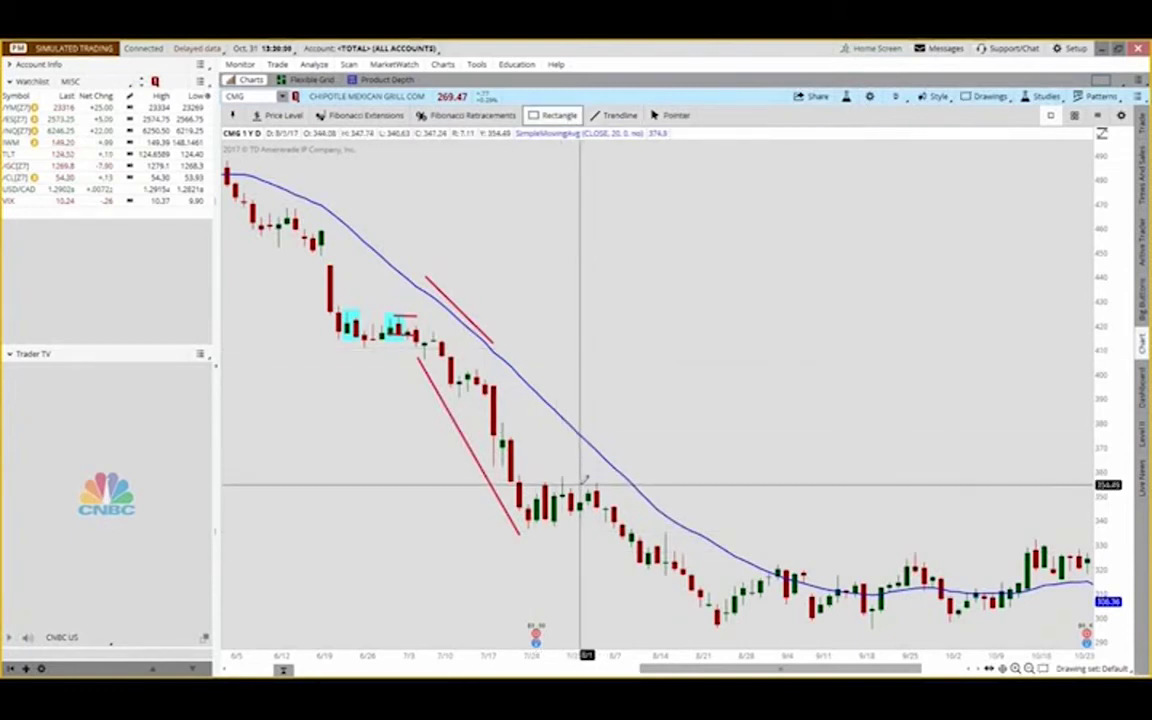
{"action": "left_click_drag", "start_coordinate": [581, 485], "coordinate": [607, 510]}
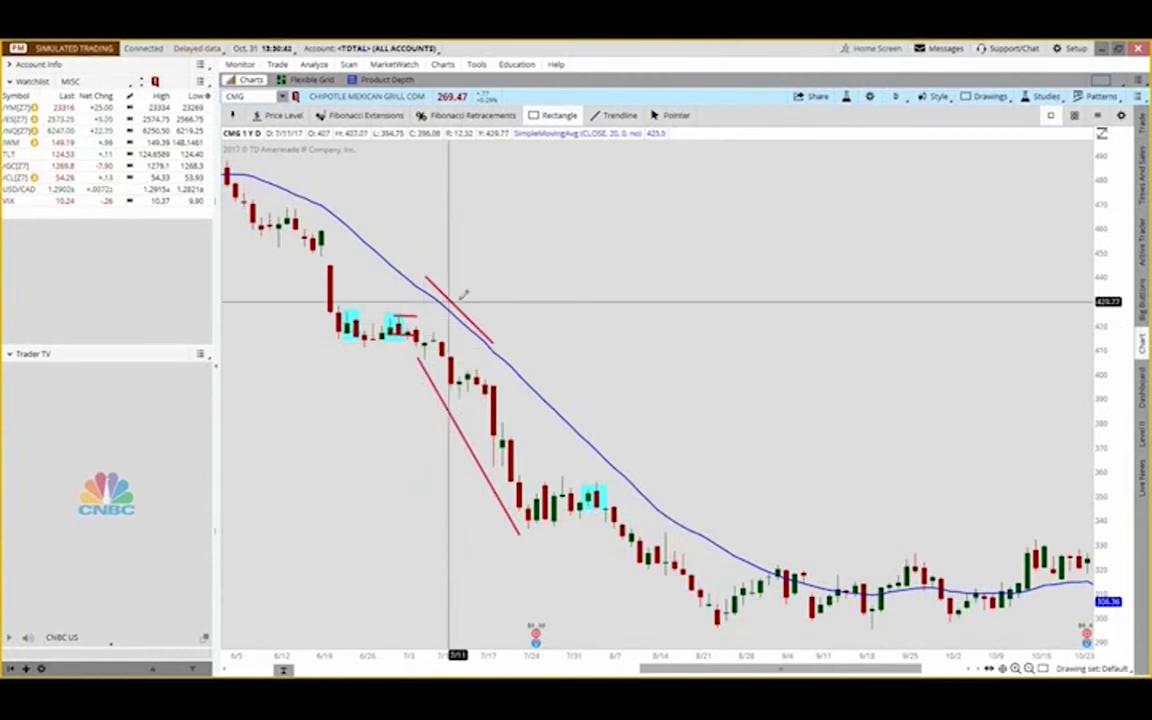
{"action": "left_click", "coordinate": [601, 505]}
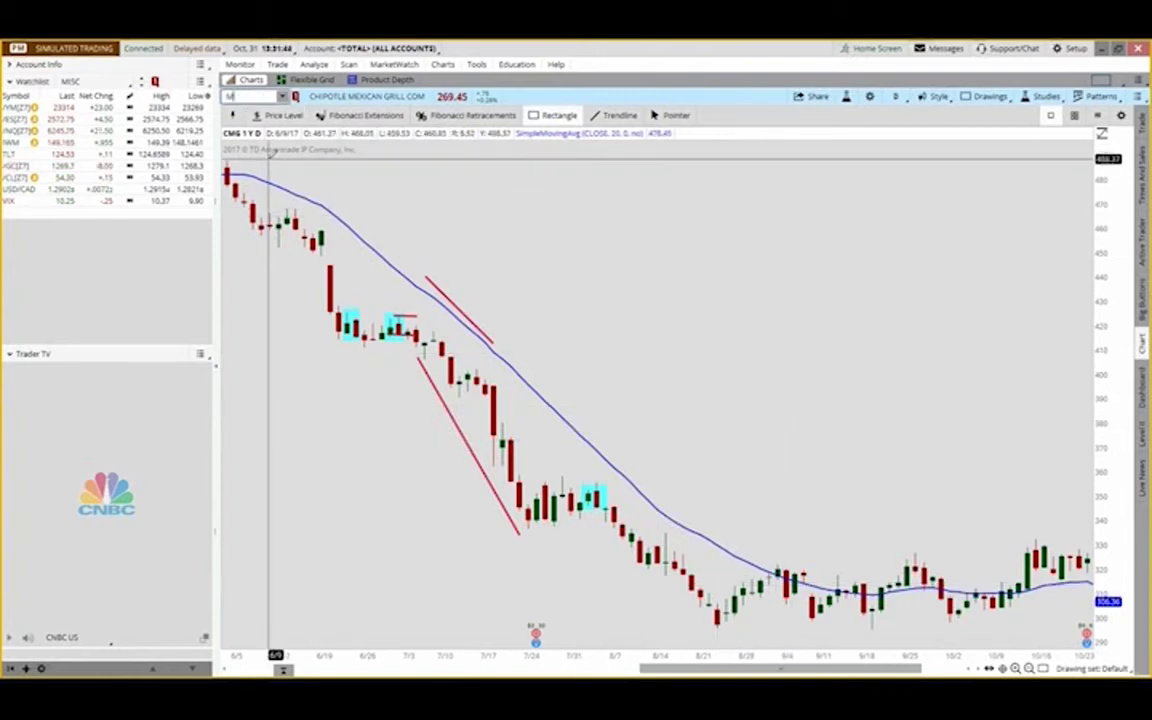
Switch the chart to McDonald's (MCD), one year of daily bars.
{"action": "type", "text": "CD"}
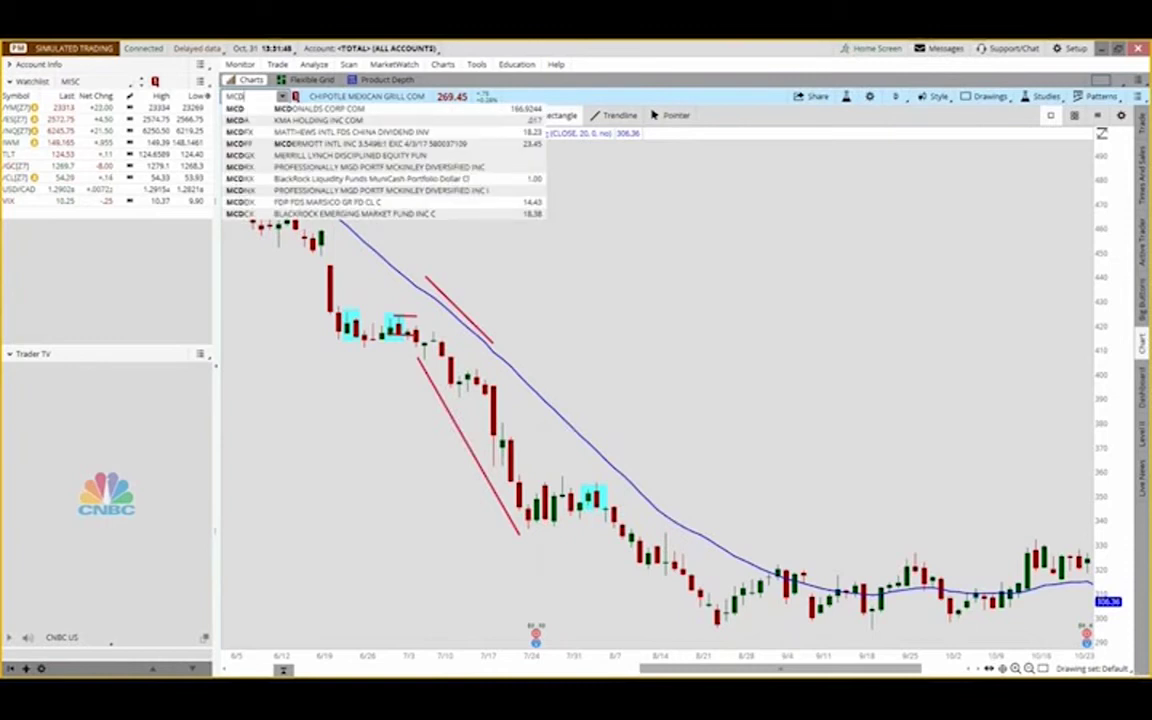
{"action": "key", "text": "Return"}
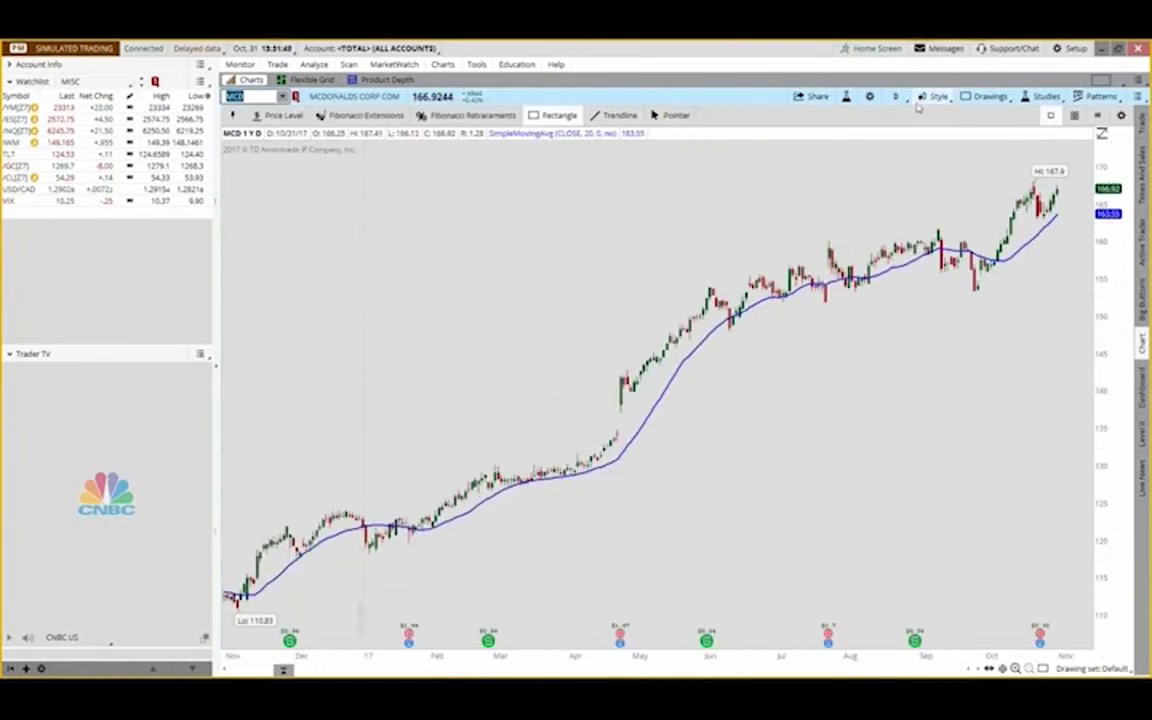
{"action": "left_click", "coordinate": [896, 97]}
Set the McDonald's chart time frame to 20 Y M, showing 20 years of monthly bars.
{"action": "left_click", "coordinate": [864, 284]}
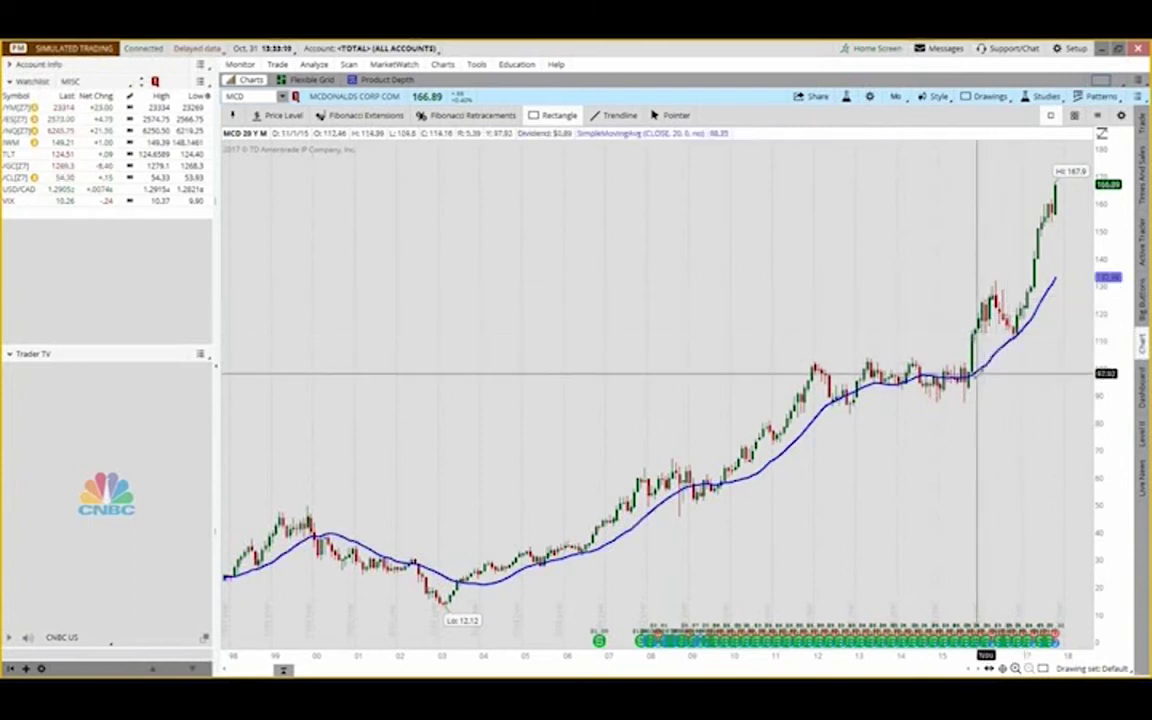
Draw a red trendline just under the rising blue SMA from 2016 to 2017 on McDonald's chart.
{"action": "left_click", "coordinate": [615, 115]}
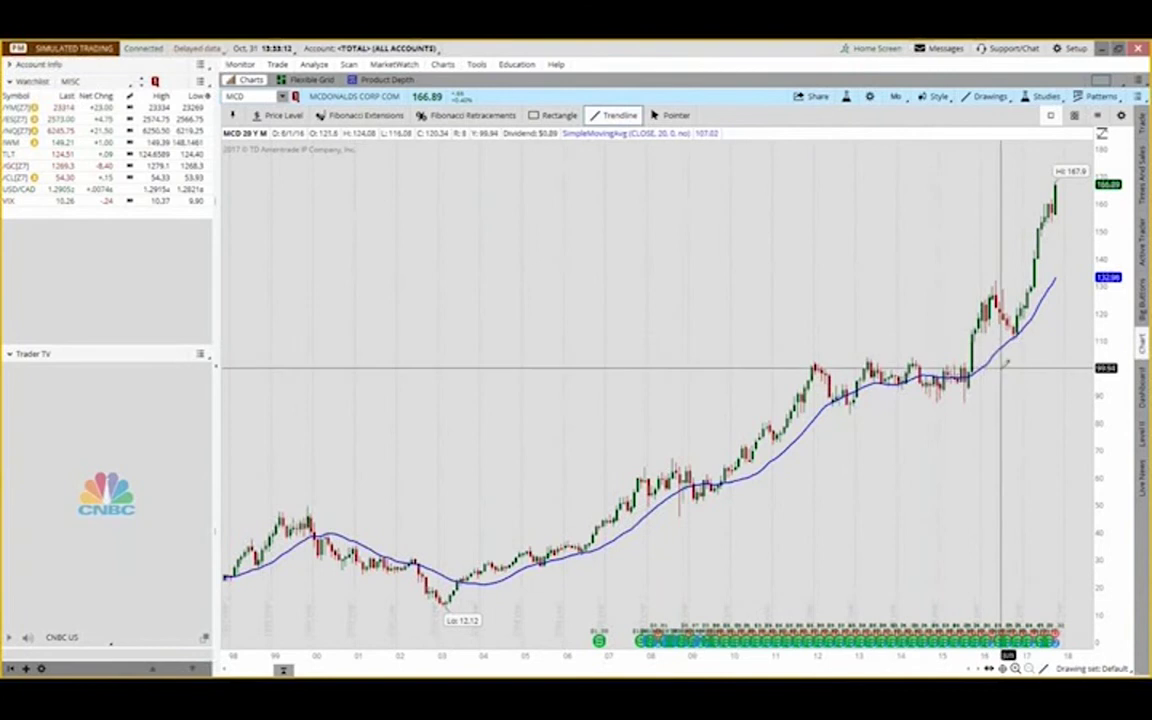
{"action": "left_click_drag", "start_coordinate": [988, 372], "coordinate": [1060, 298]}
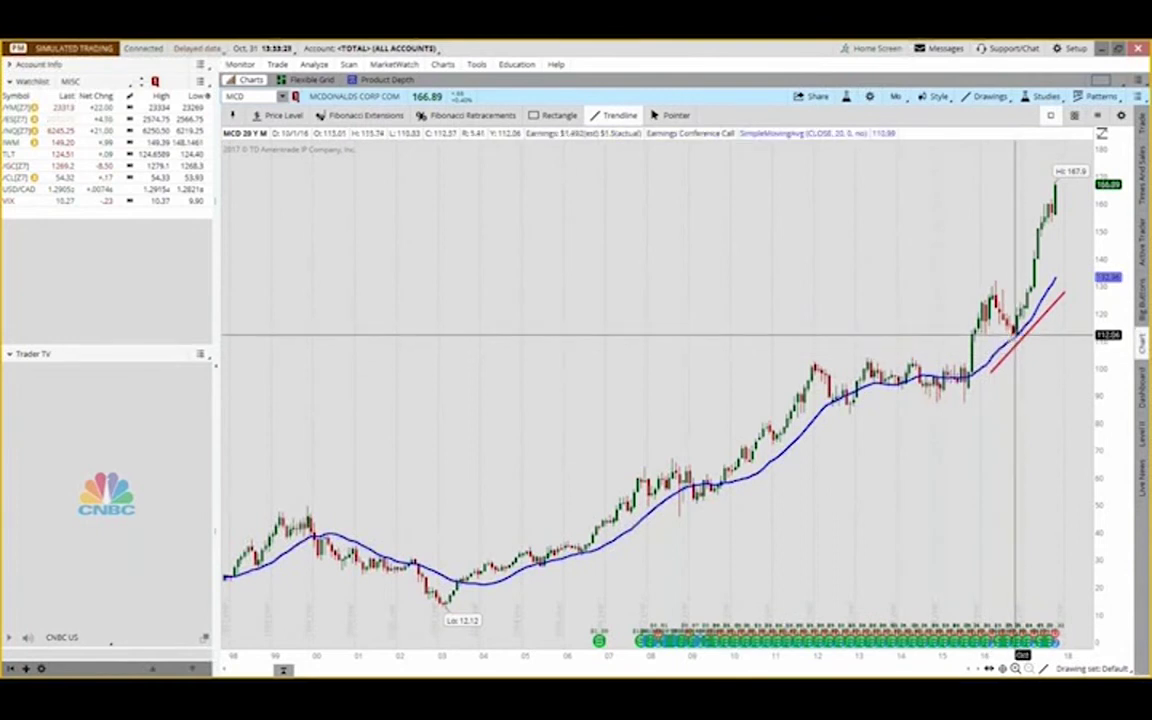
{"action": "left_click", "coordinate": [968, 358]}
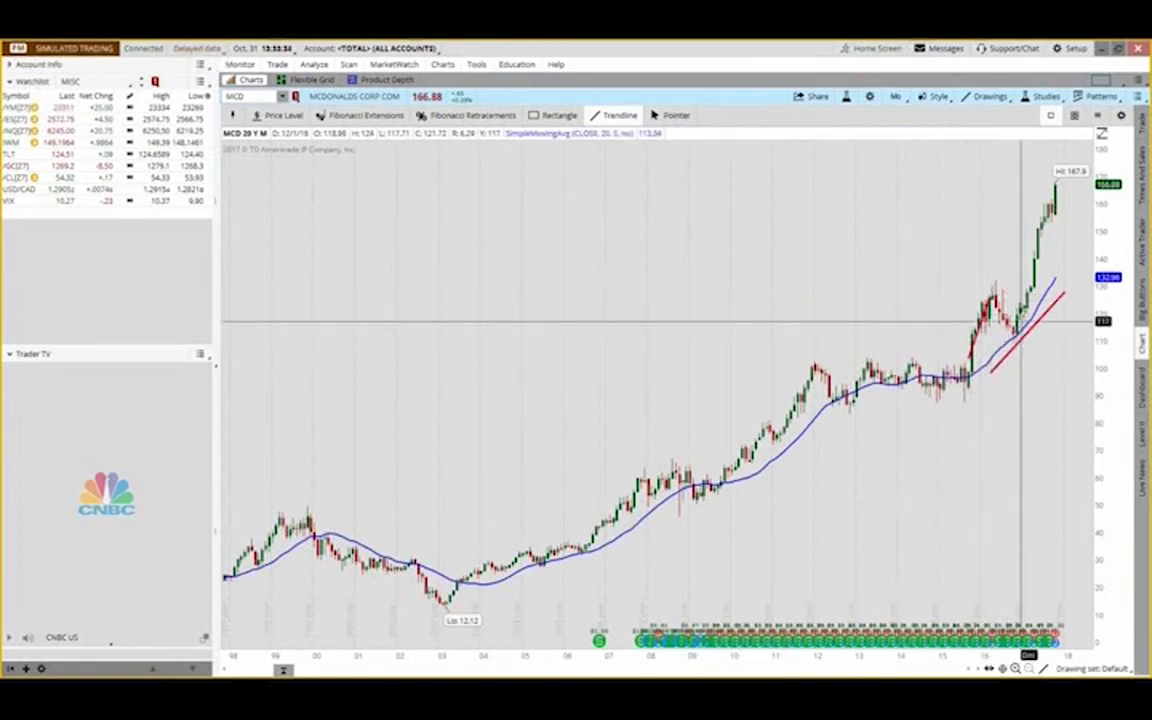
Zoom McDonald's chart to 2015–2018 and box the Oct–Nov 2016 candle pair in cyan.
{"action": "left_click_drag", "start_coordinate": [933, 283], "coordinate": [1085, 288]}
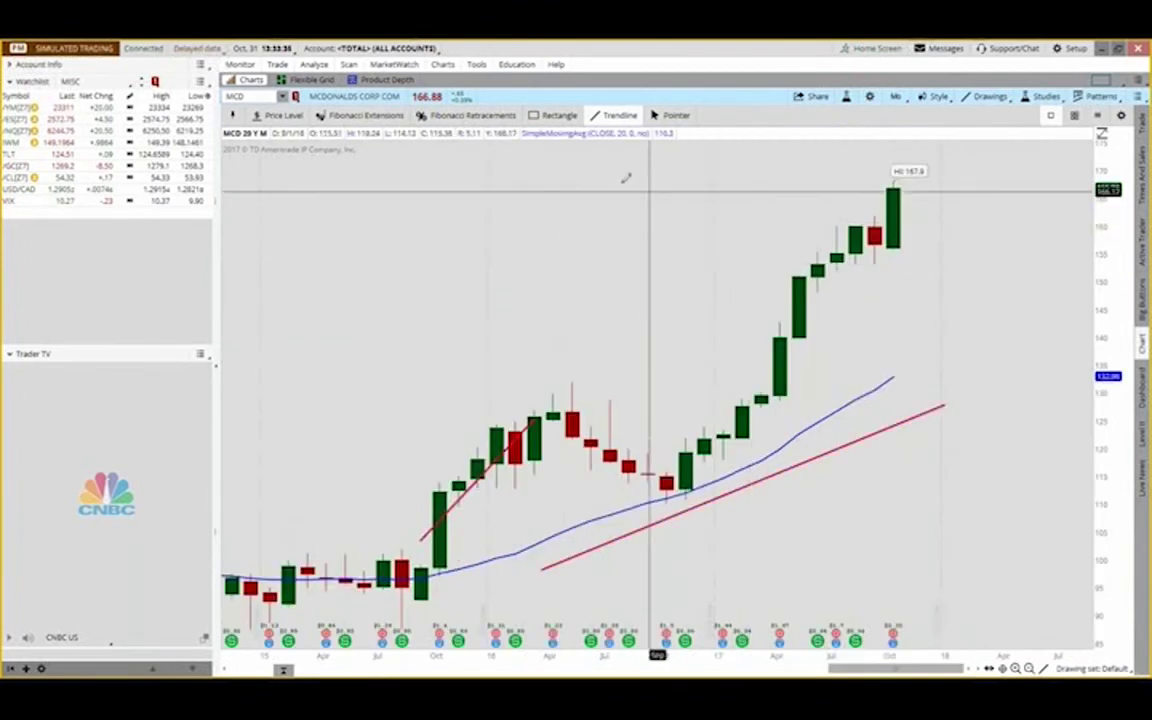
{"action": "left_click", "coordinate": [538, 118]}
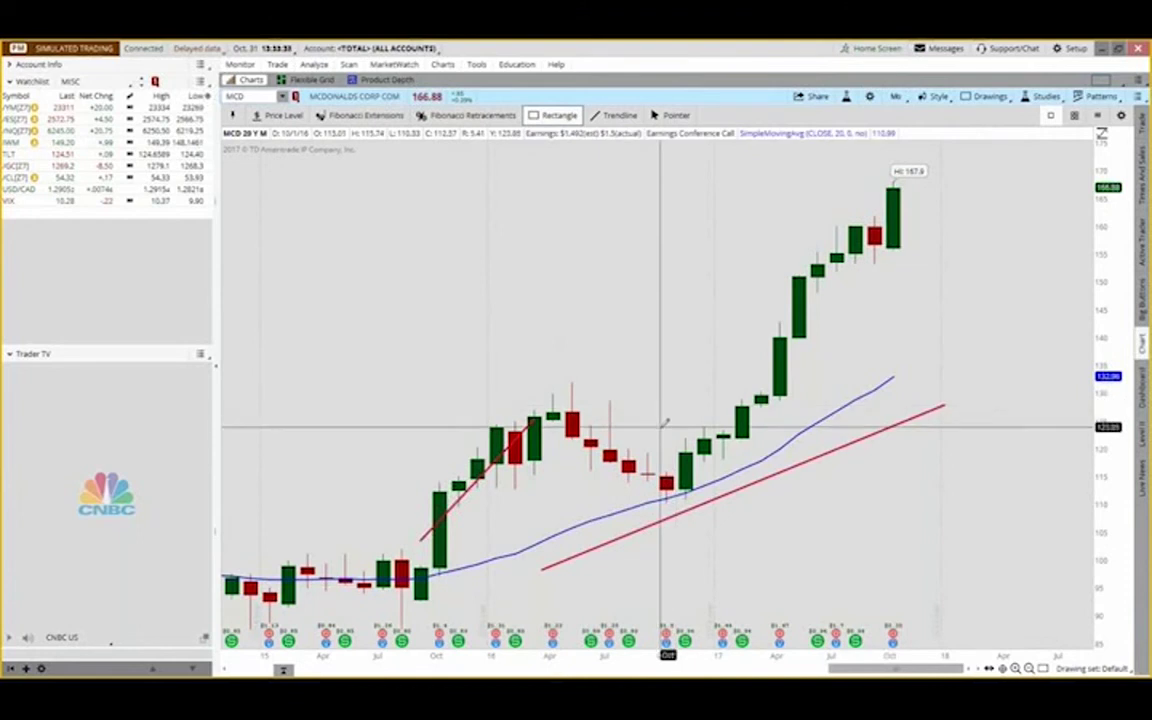
{"action": "mouse_move", "coordinate": [660, 432]}
{"action": "left_mouse_down"}
{"action": "mouse_move", "coordinate": [663, 494]}
{"action": "mouse_move", "coordinate": [697, 503]}
{"action": "left_mouse_up"}
Draw a short line under the cyan box and a red trendline up the 2017 rally.
{"action": "left_click", "coordinate": [620, 116]}
{"action": "left_click_drag", "start_coordinate": [677, 437], "coordinate": [705, 437]}
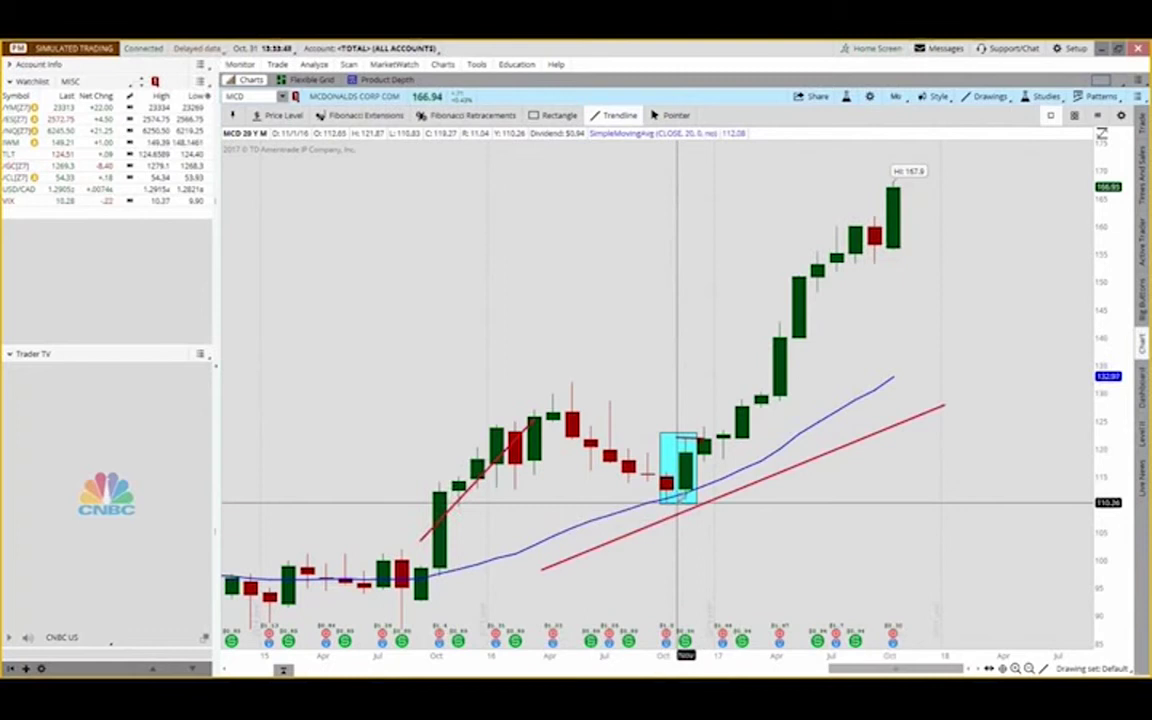
{"action": "left_click_drag", "start_coordinate": [677, 500], "coordinate": [699, 500]}
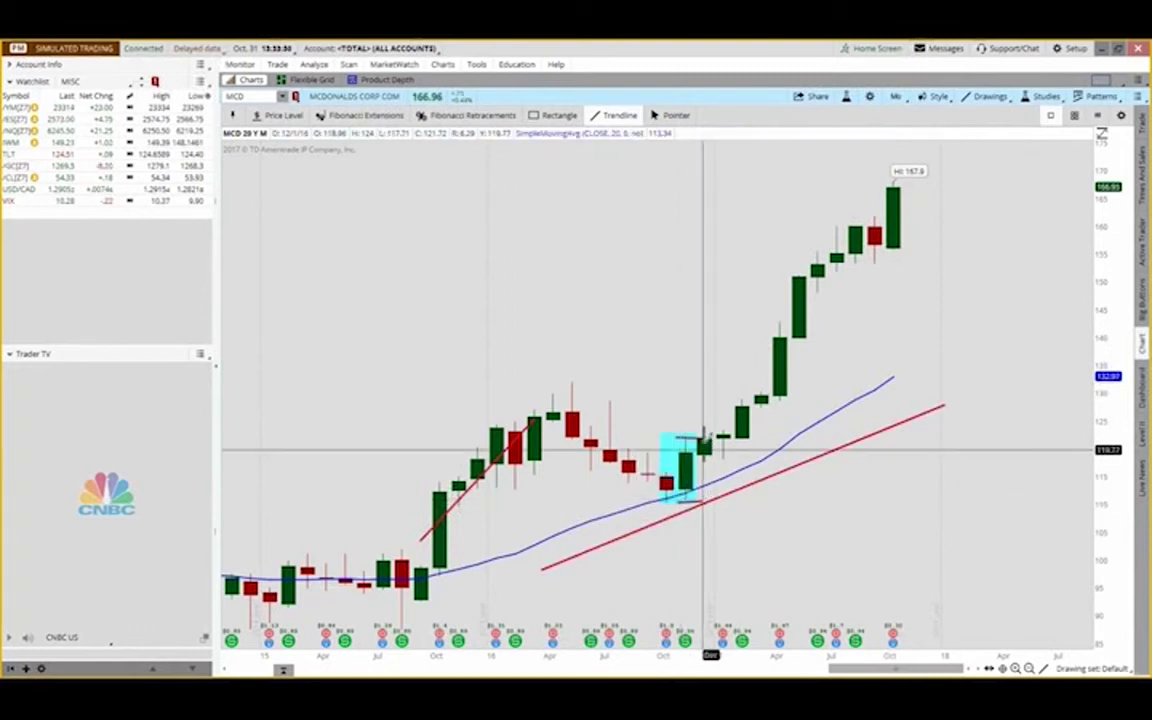
{"action": "mouse_move", "coordinate": [707, 425]}
{"action": "left_mouse_down"}
{"action": "mouse_move", "coordinate": [738, 345]}
{"action": "mouse_move", "coordinate": [867, 187]}
{"action": "left_mouse_up"}
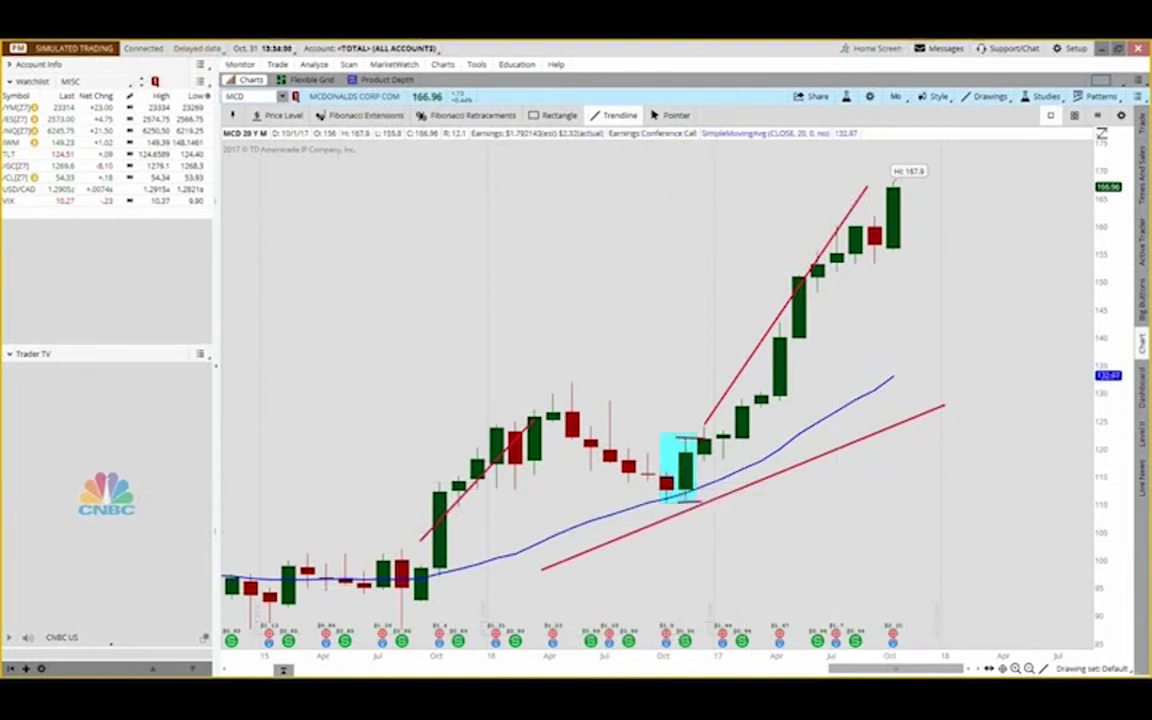
Zoom out twice and cover the 2005–2008 climb, about 33.23 to 60.26, with a cyan rectangle.
{"action": "left_click", "coordinate": [1030, 669]}
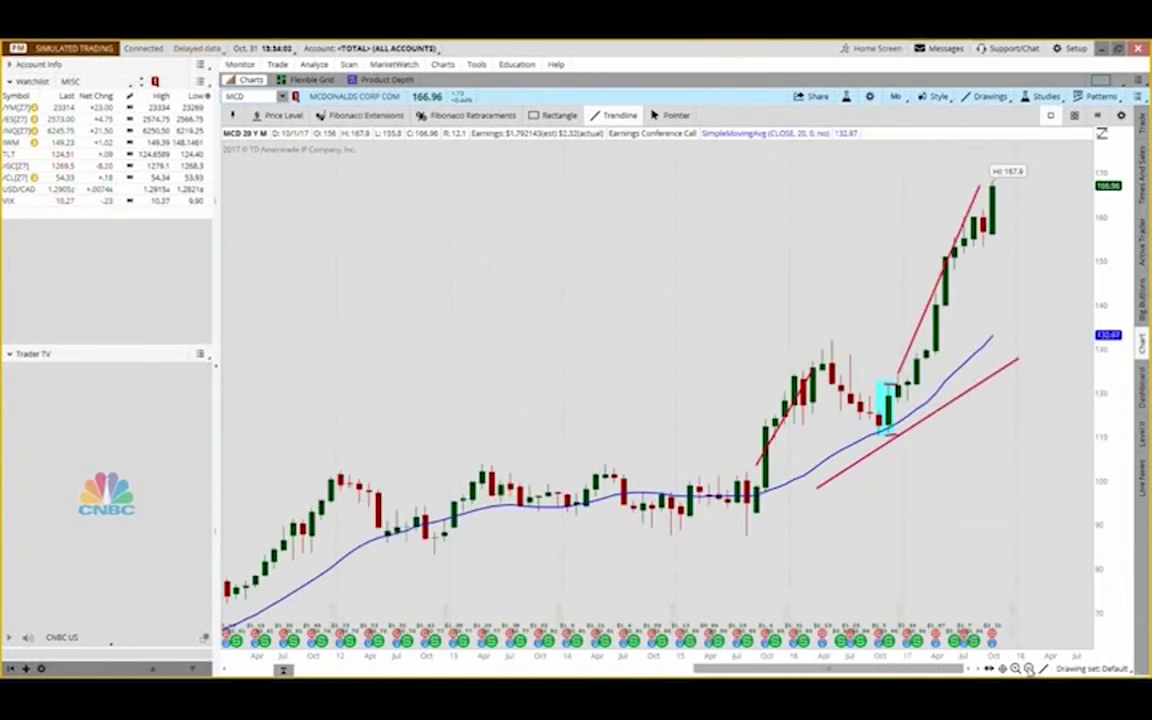
{"action": "left_click", "coordinate": [1030, 669]}
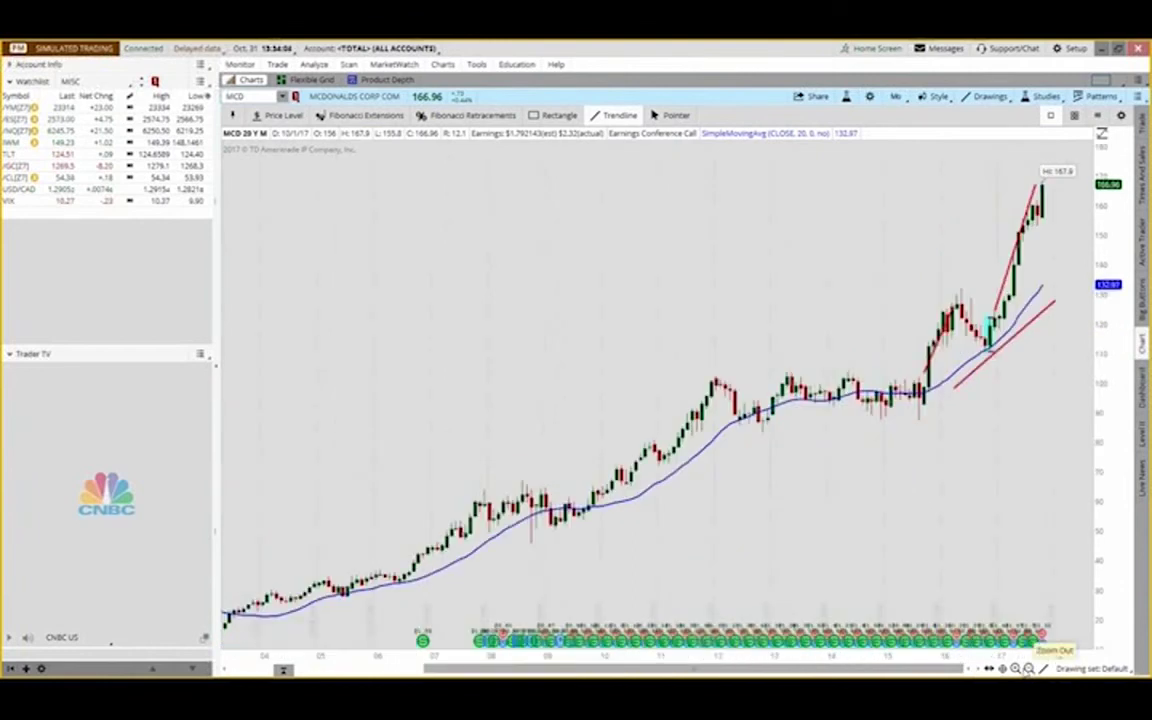
{"action": "left_click", "coordinate": [555, 115]}
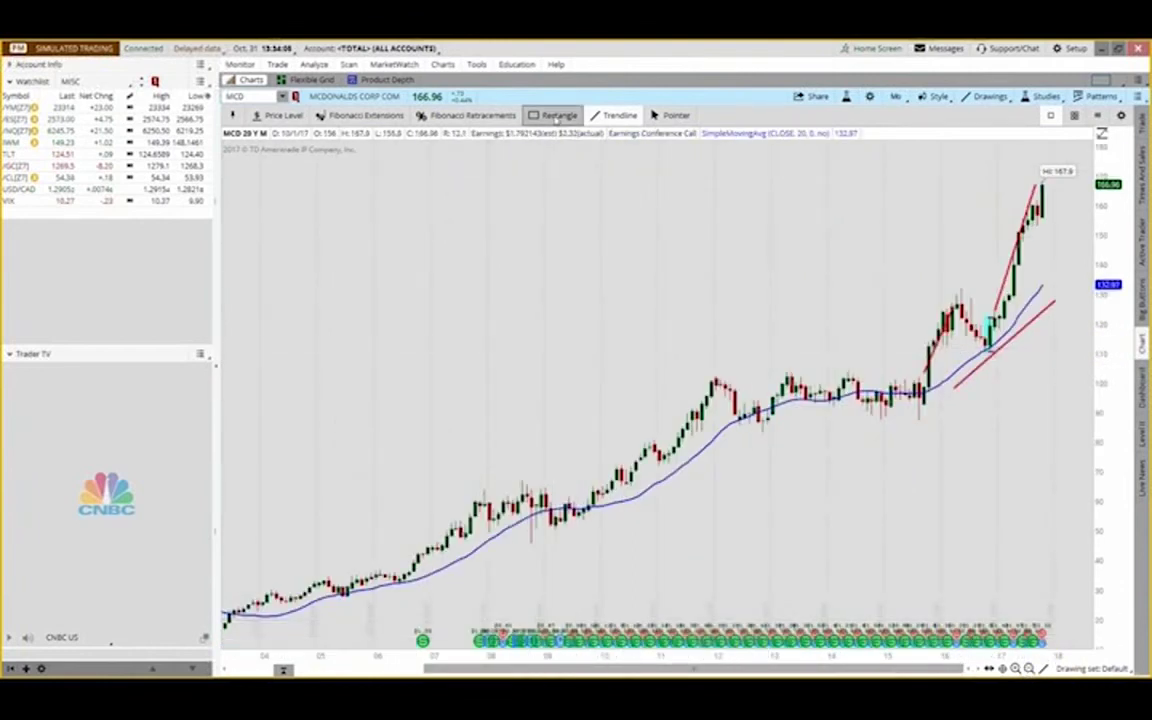
{"action": "left_click", "coordinate": [341, 580]}
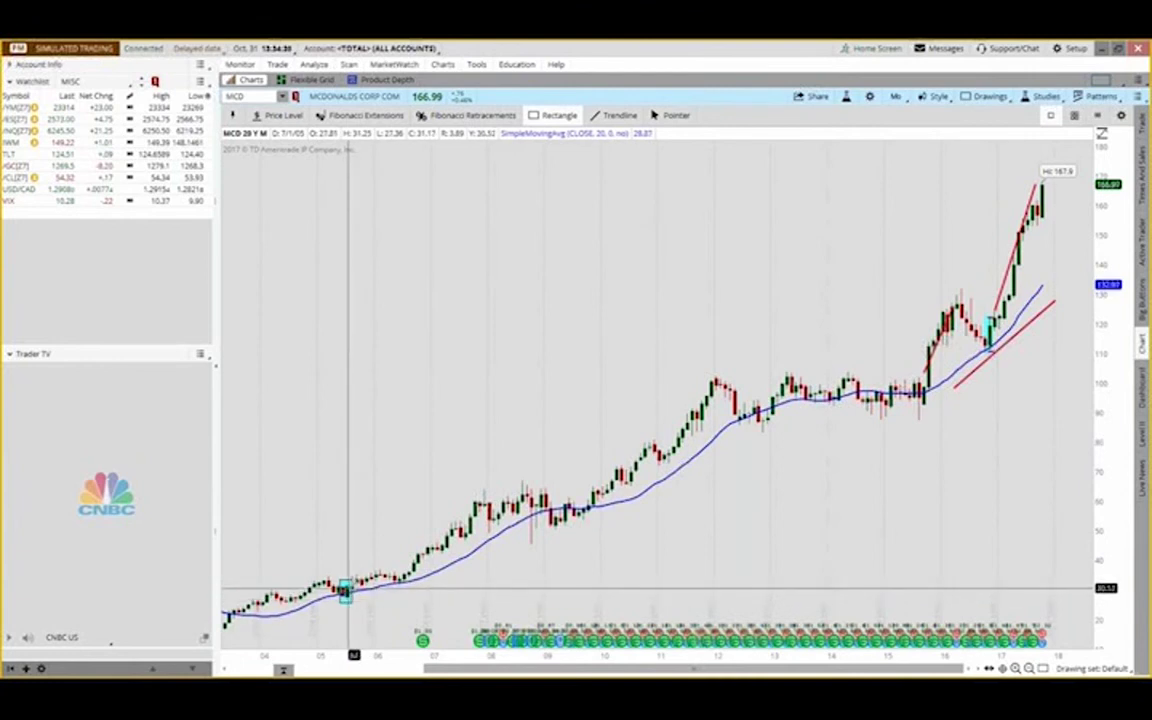
{"action": "left_click_drag", "start_coordinate": [348, 585], "coordinate": [494, 501]}
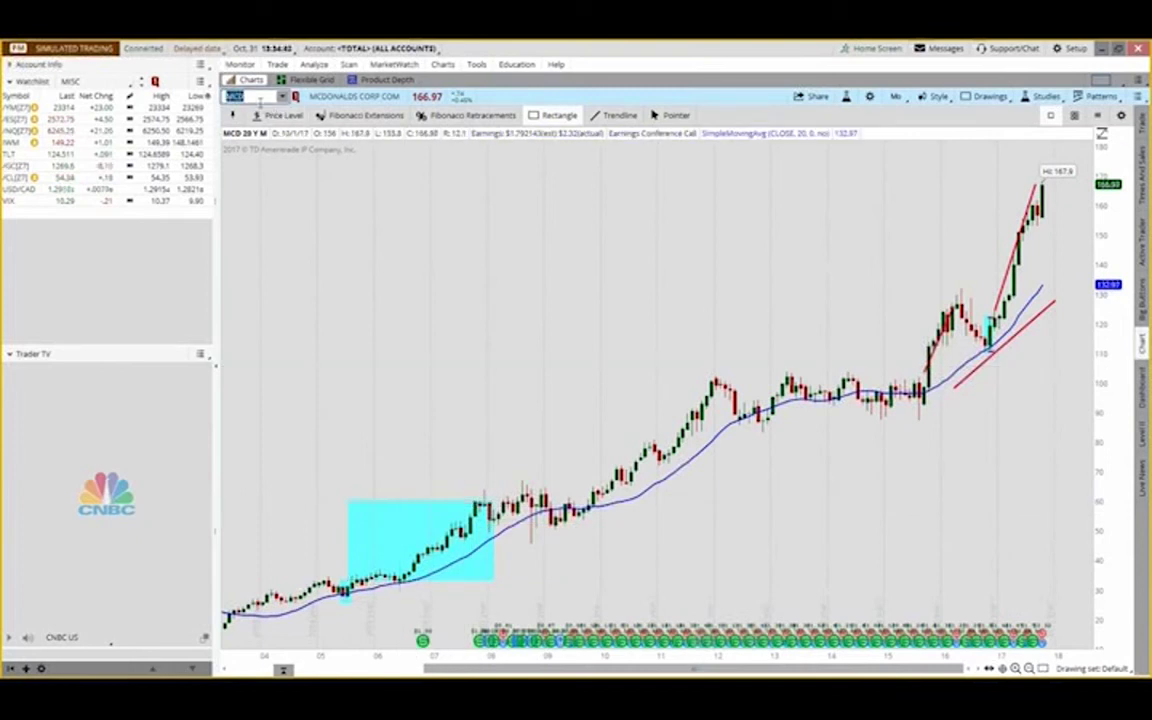
Load the Home Depot (HD) chart and shade its 2009–2012 base in cyan.
{"action": "type", "text": "D"}
{"action": "key", "text": "Return"}
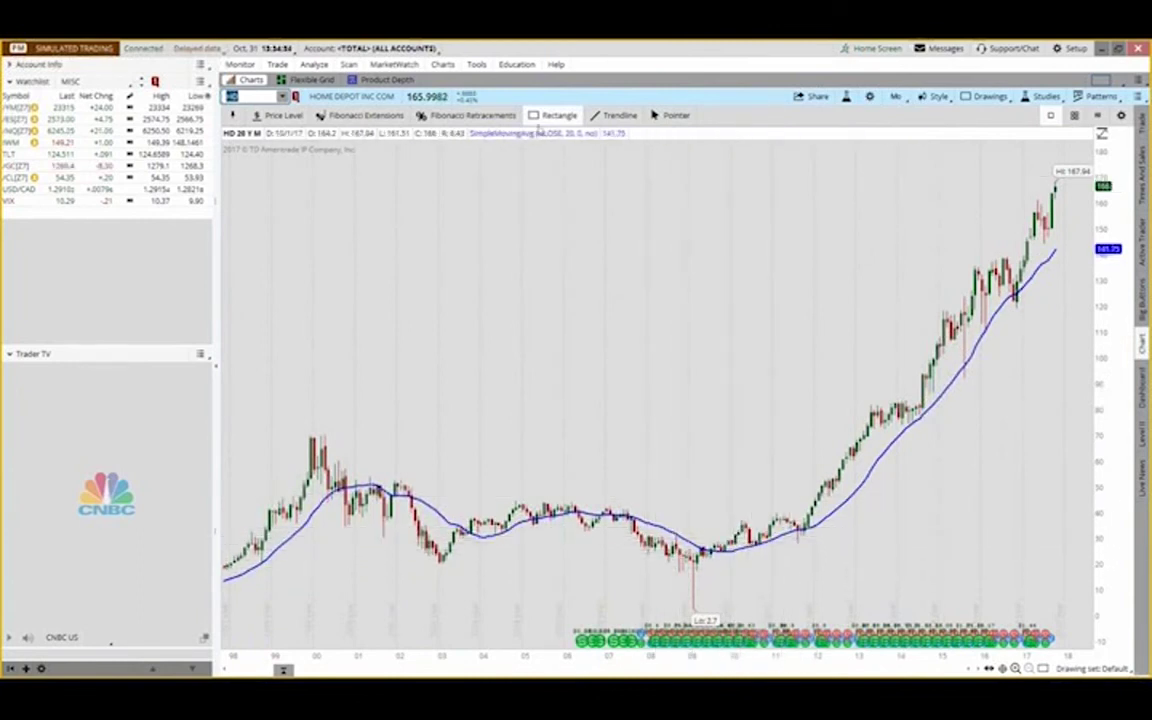
{"action": "mouse_move", "coordinate": [712, 515]}
{"action": "left_mouse_down"}
{"action": "mouse_move", "coordinate": [712, 556]}
{"action": "mouse_move", "coordinate": [826, 553]}
{"action": "left_mouse_up"}
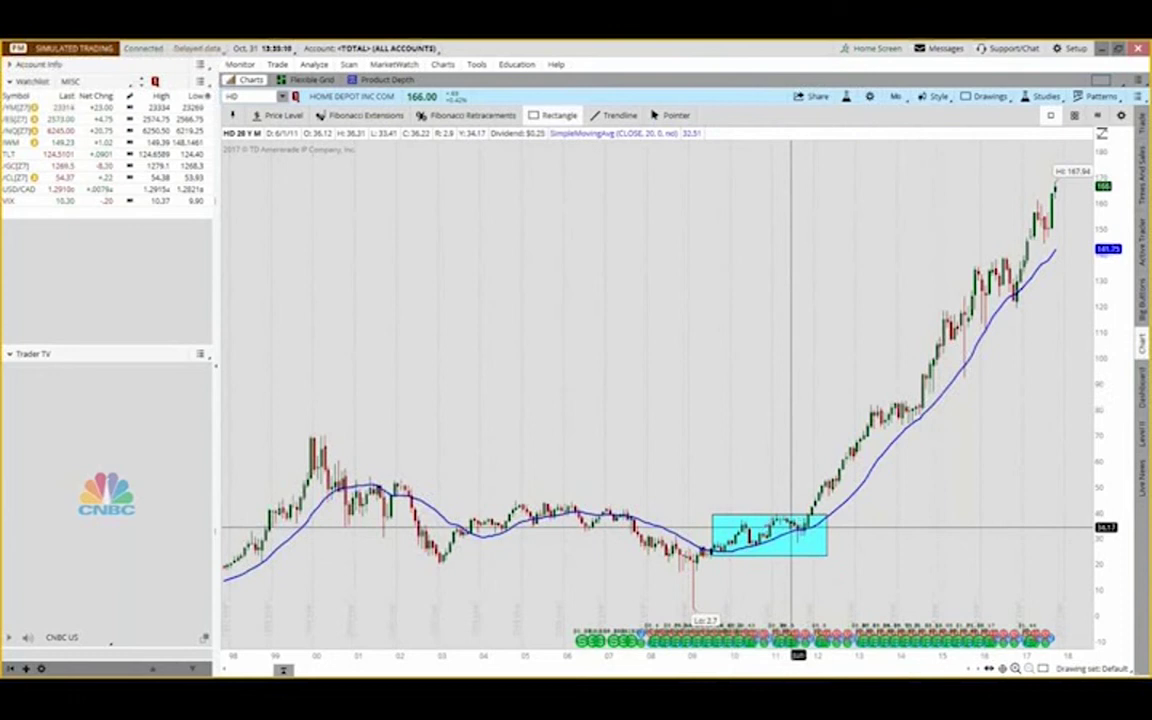
Add a thin cyan band along the 2005–2014 highs and a small pullback box near the SMA.
{"action": "left_click", "coordinate": [514, 501]}
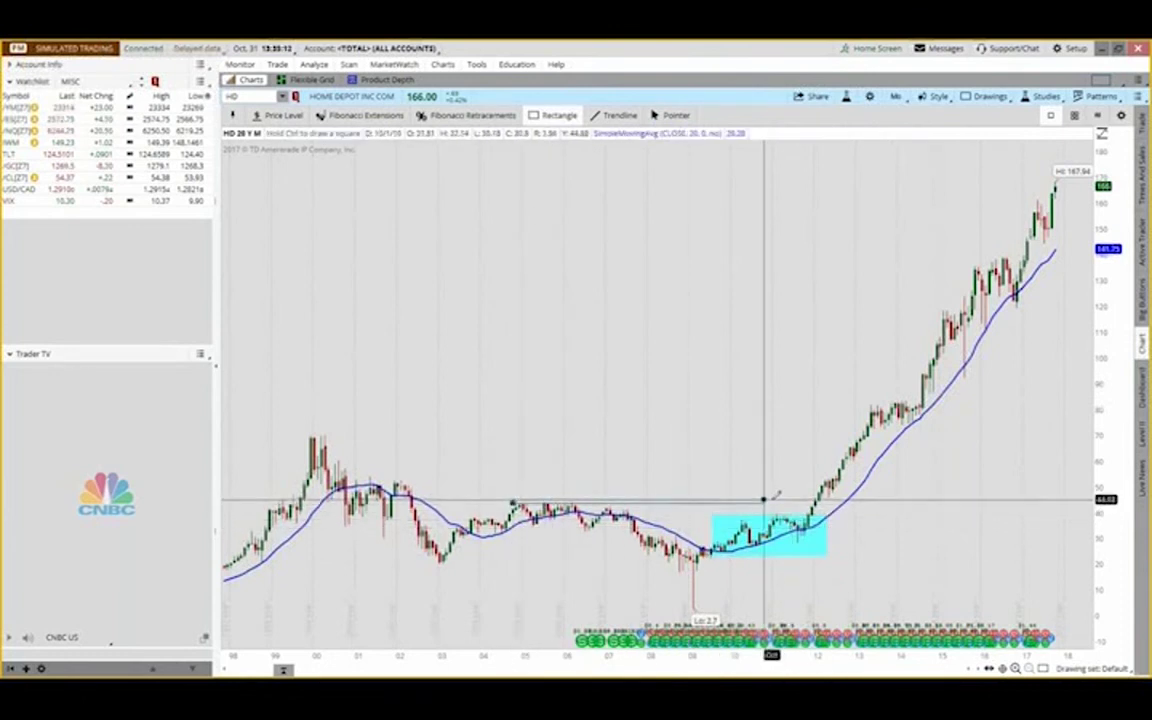
{"action": "left_click", "coordinate": [886, 508]}
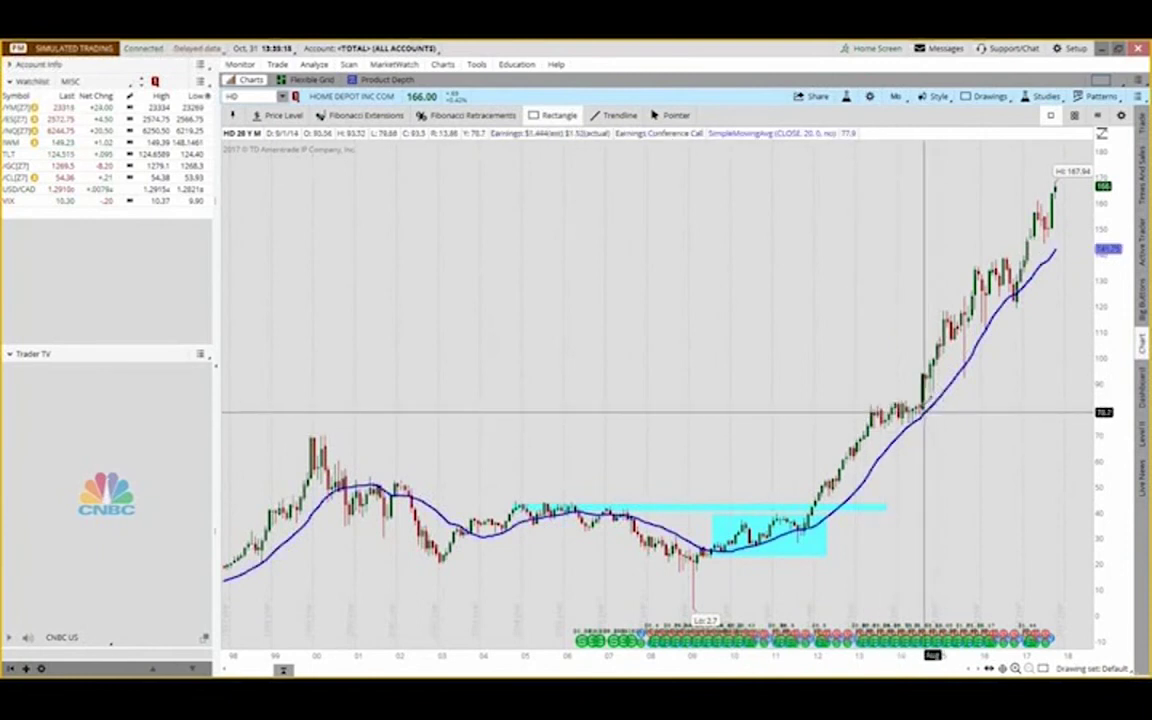
{"action": "left_click", "coordinate": [558, 115]}
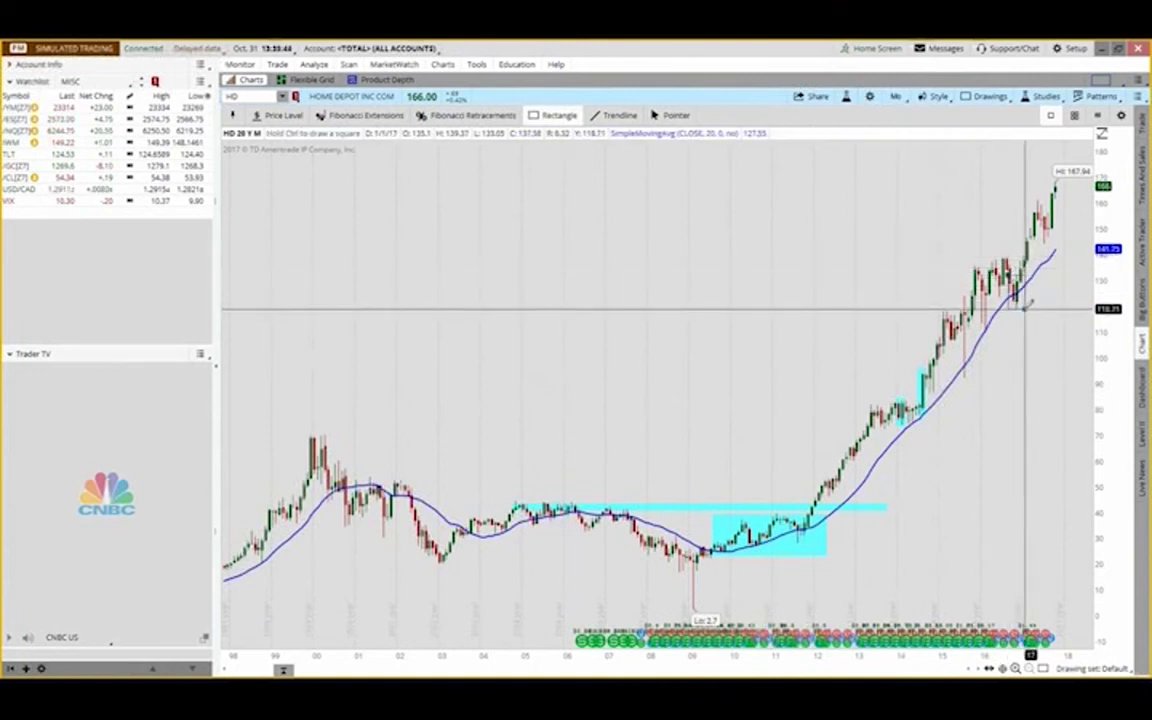
{"action": "left_click_drag", "start_coordinate": [1025, 310], "coordinate": [1008, 277]}
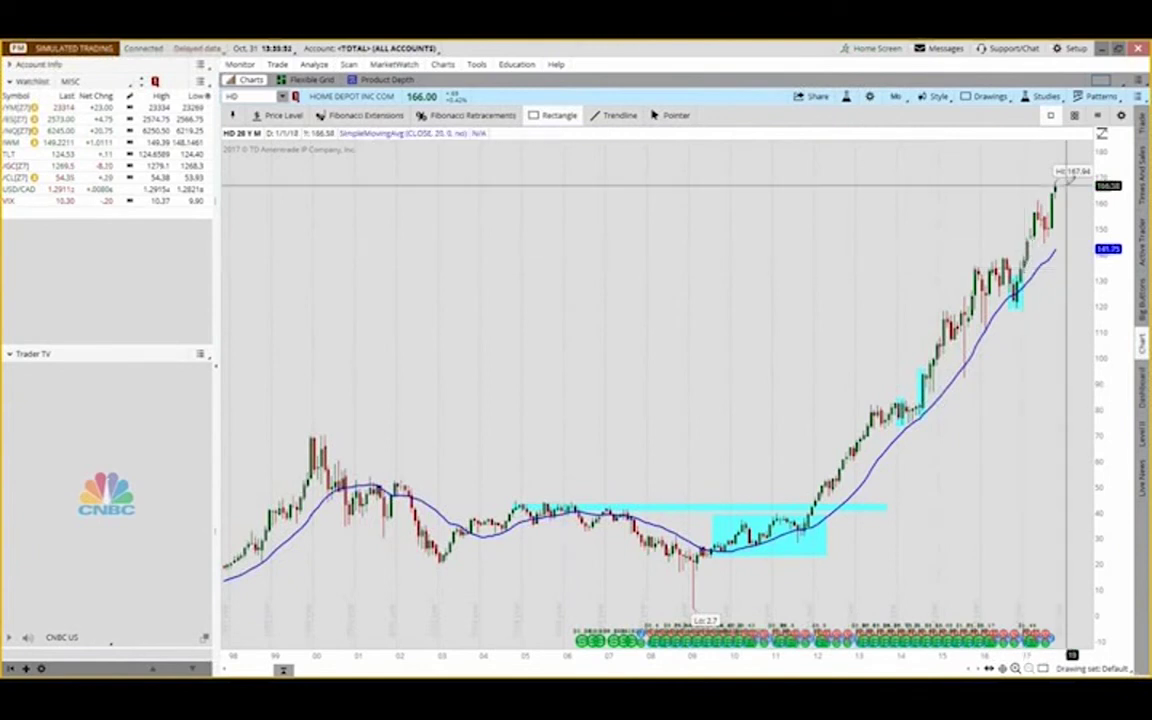
{"action": "left_click", "coordinate": [620, 115]}
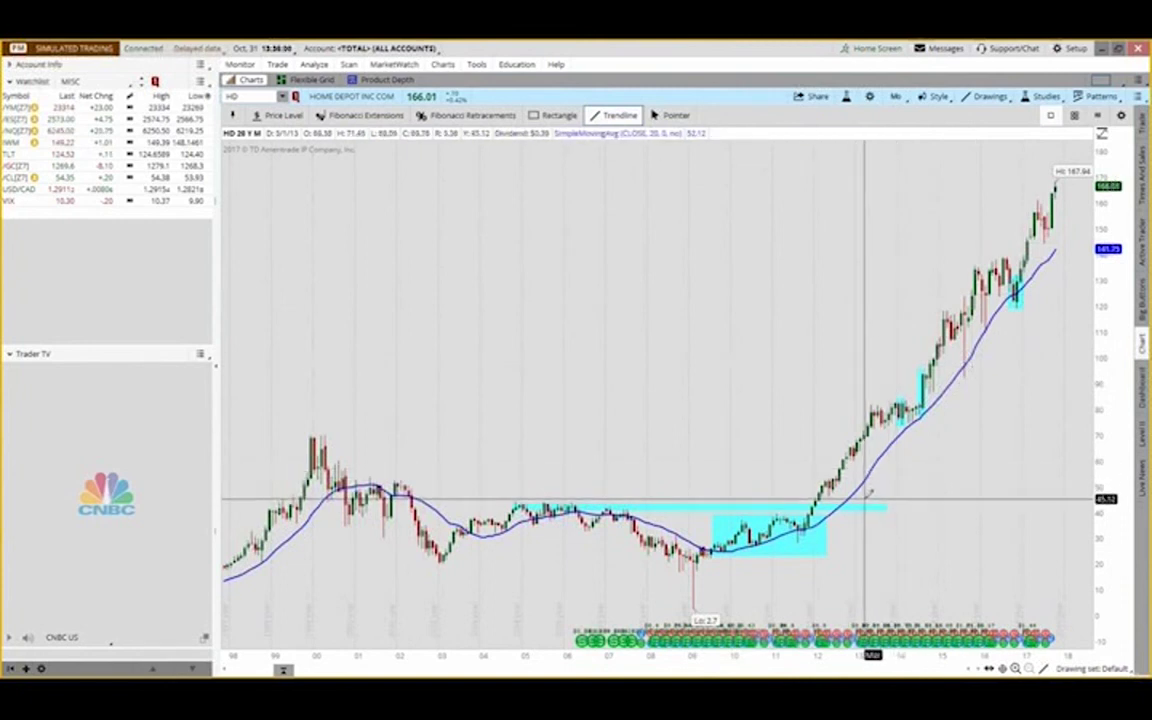
Draw a red trendline beneath Home Depot's rising SMA from 2013 to 2017.
{"action": "left_click_drag", "start_coordinate": [866, 497], "coordinate": [1065, 268]}
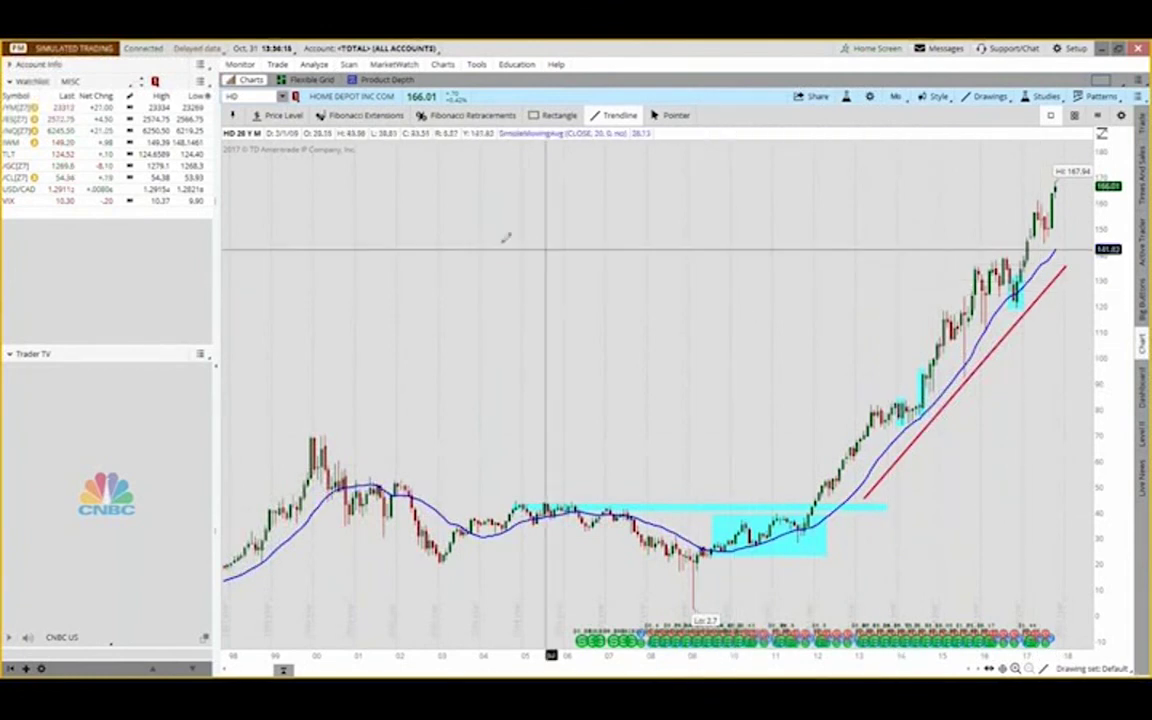
Bring up the USD/CAD chart from the watchlist.
{"action": "left_click", "coordinate": [24, 190]}
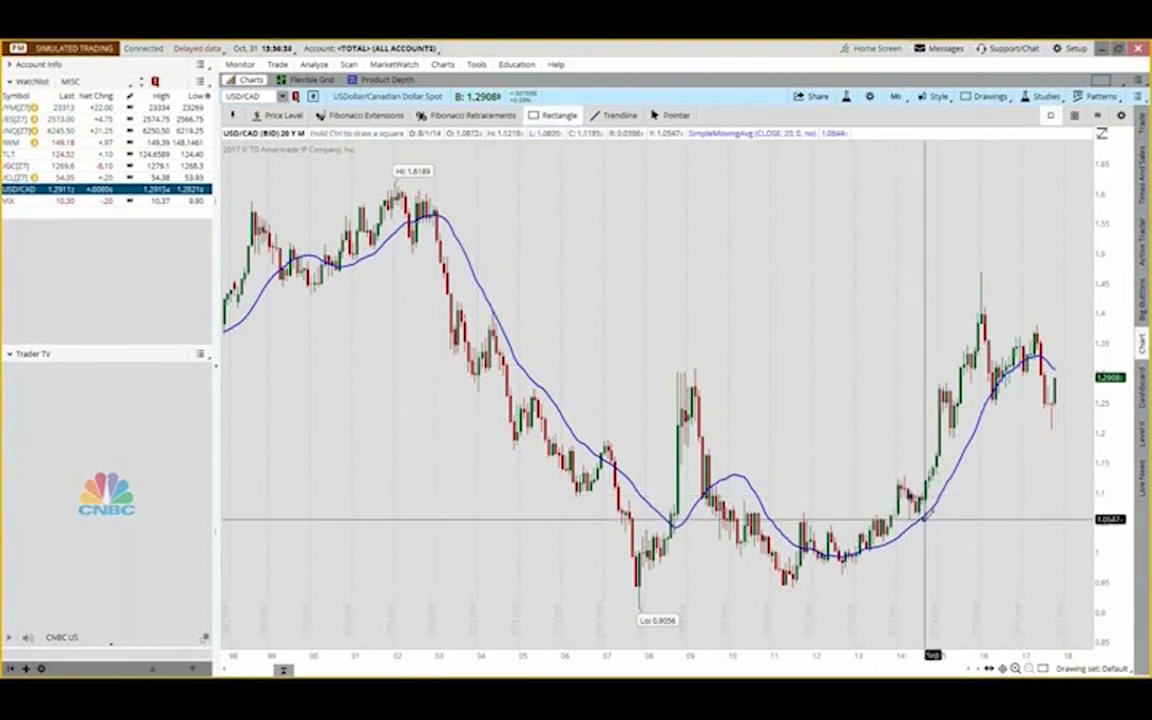
Box USD/CAD's 2016 candles near 1.25–1.30, where price meets the blue SMA, in cyan.
{"action": "left_click", "coordinate": [985, 406]}
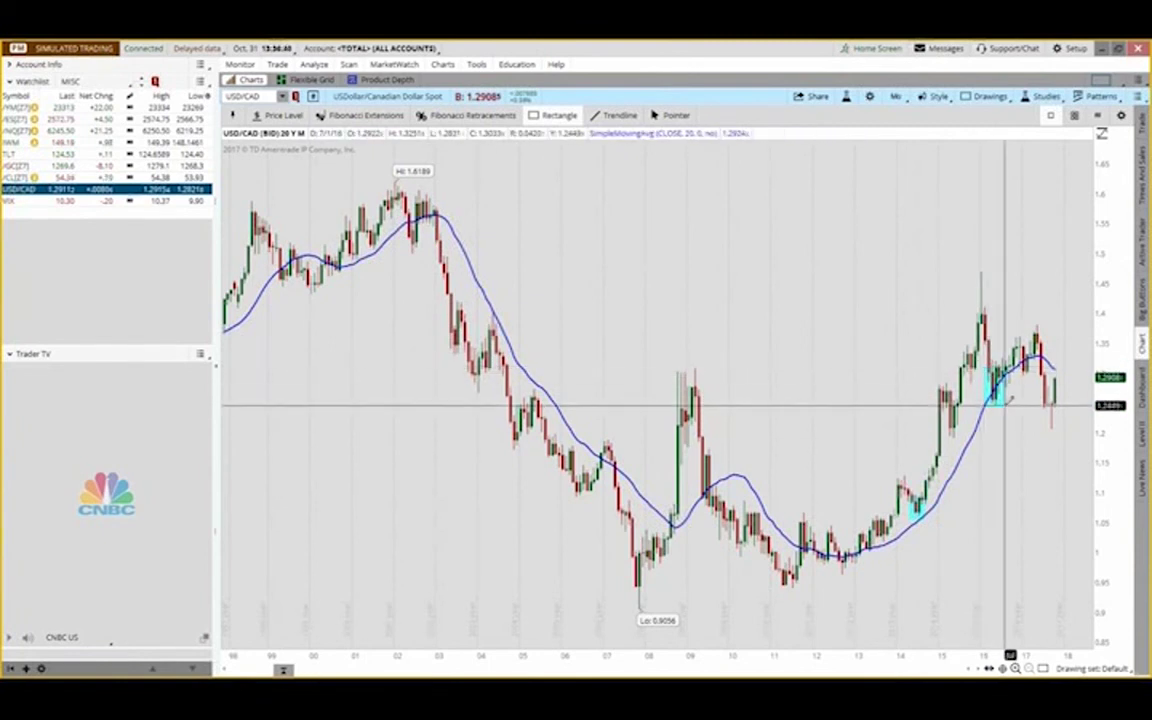
{"action": "left_click", "coordinate": [1006, 364]}
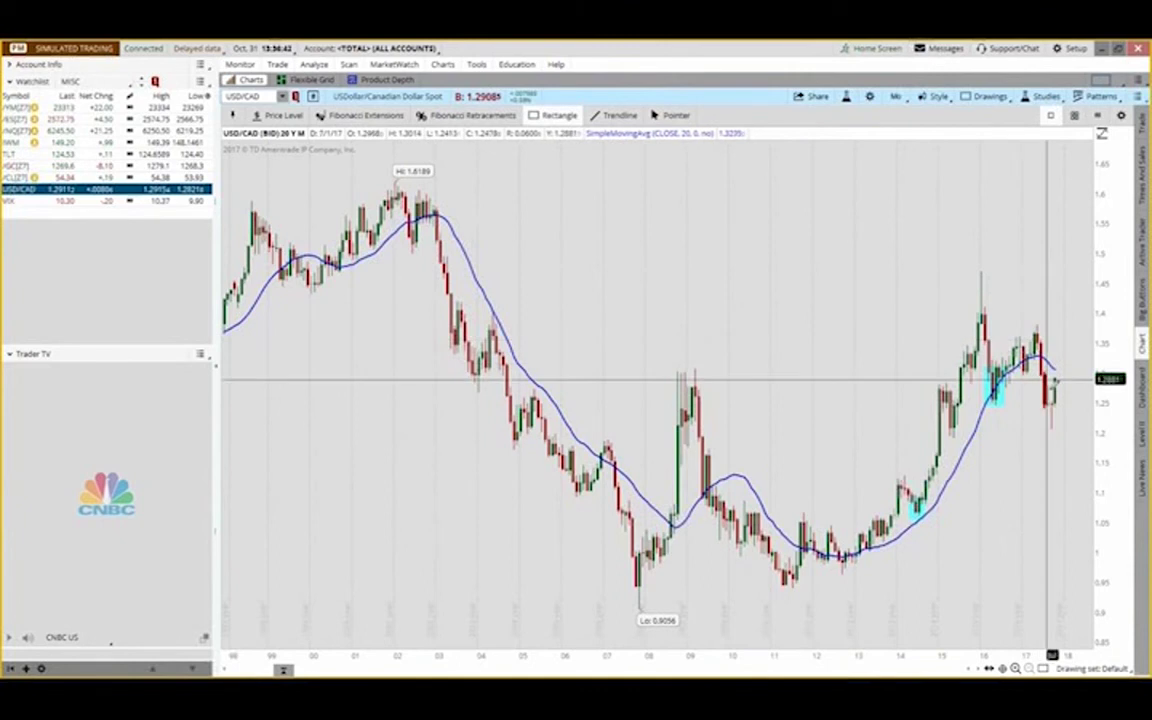
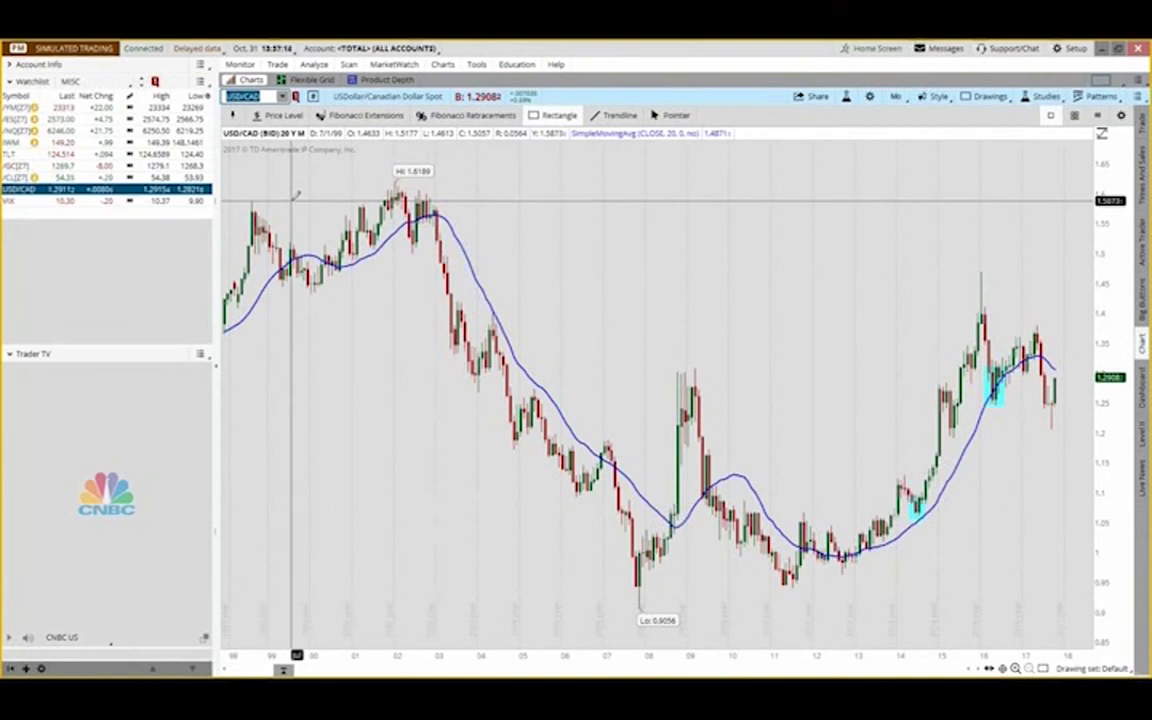
Load the Tesla (TSLA) chart from the symbol suggestions.
{"action": "type", "text": "SLA"}
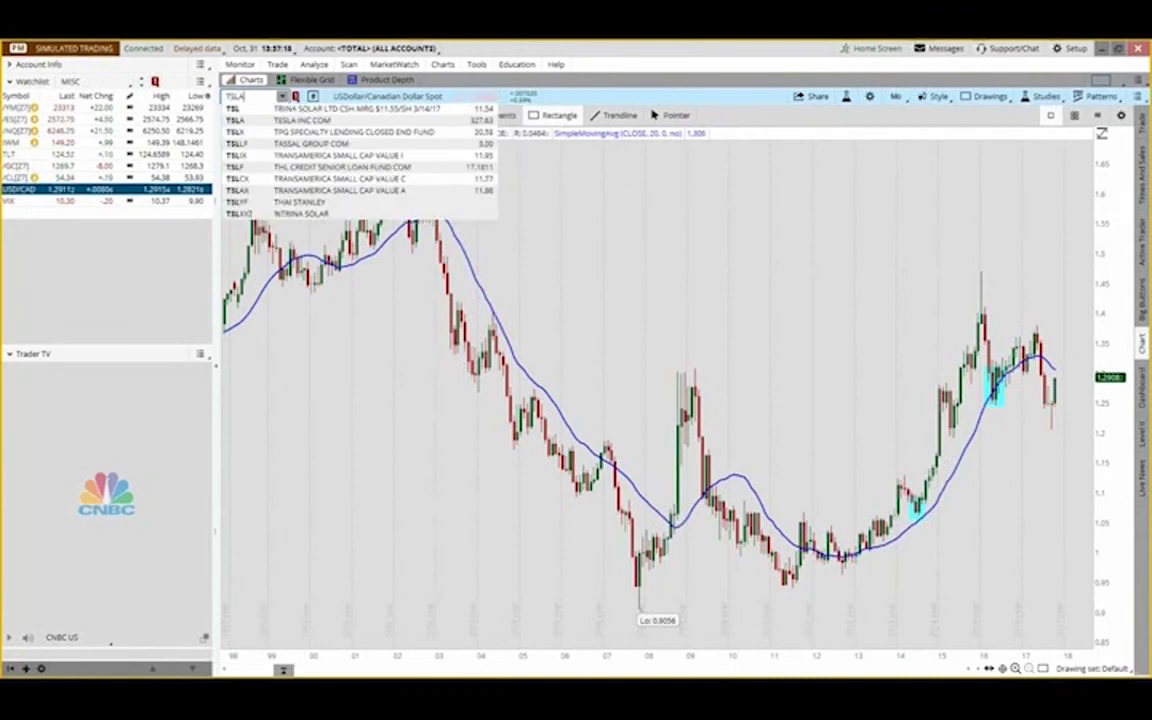
{"action": "left_click", "coordinate": [292, 204]}
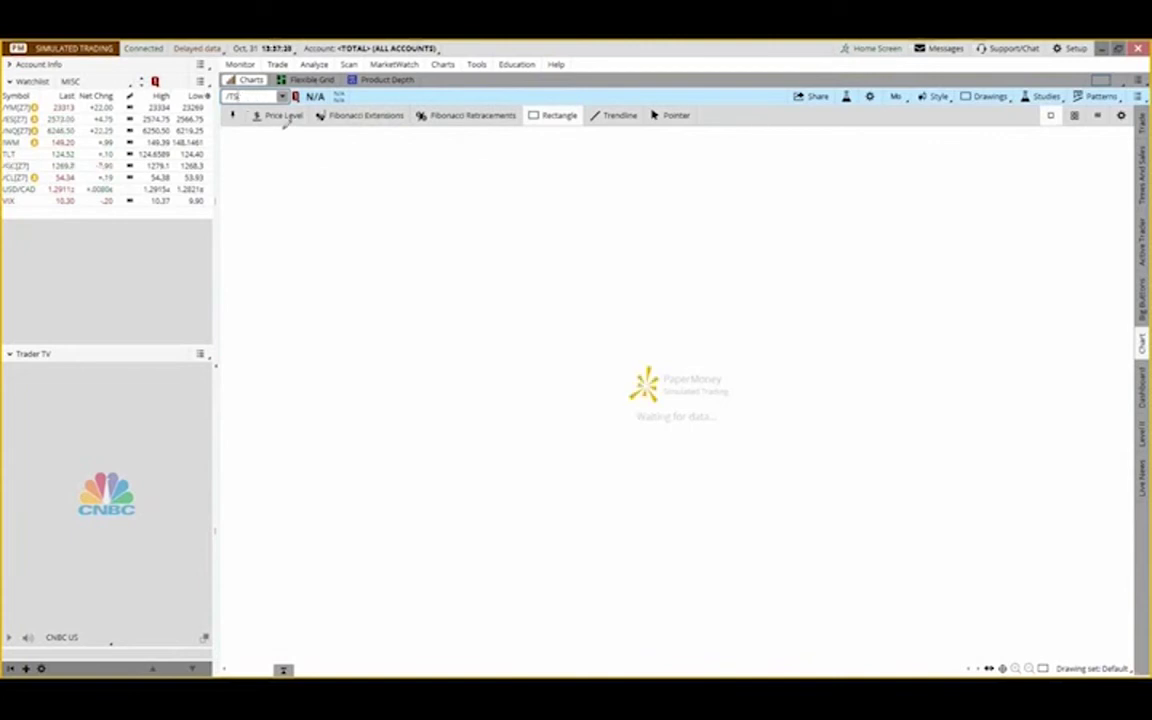
{"action": "type", "text": "TSLA"}
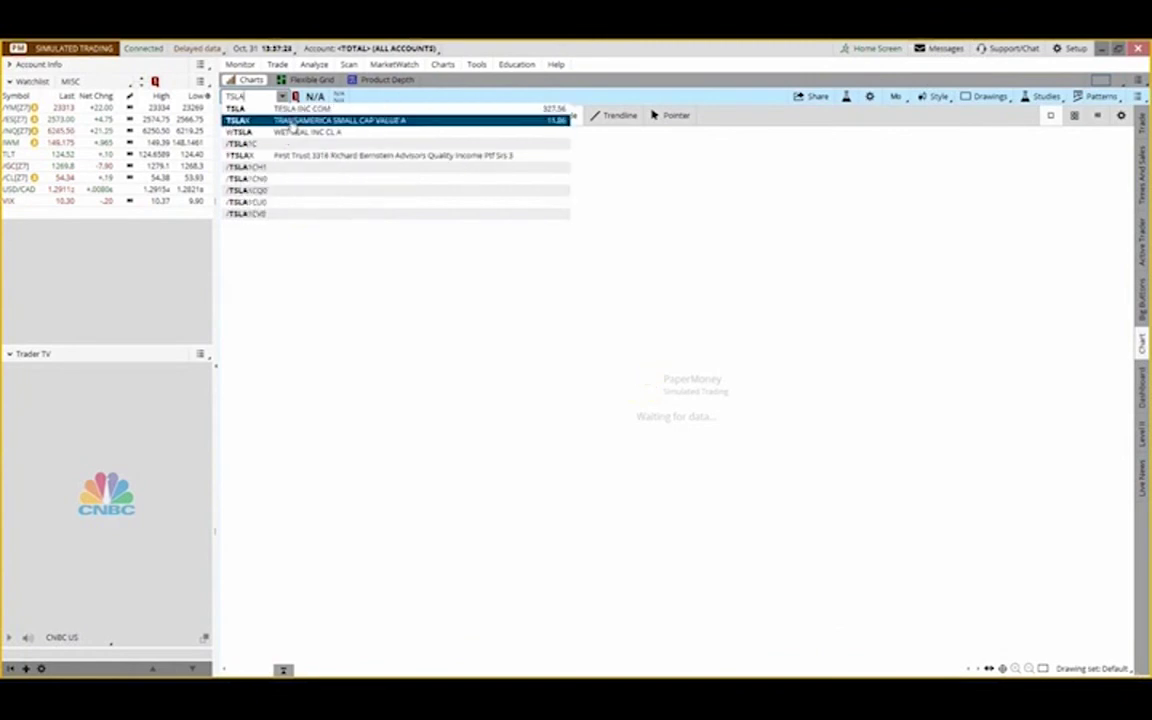
{"action": "left_click", "coordinate": [267, 107]}
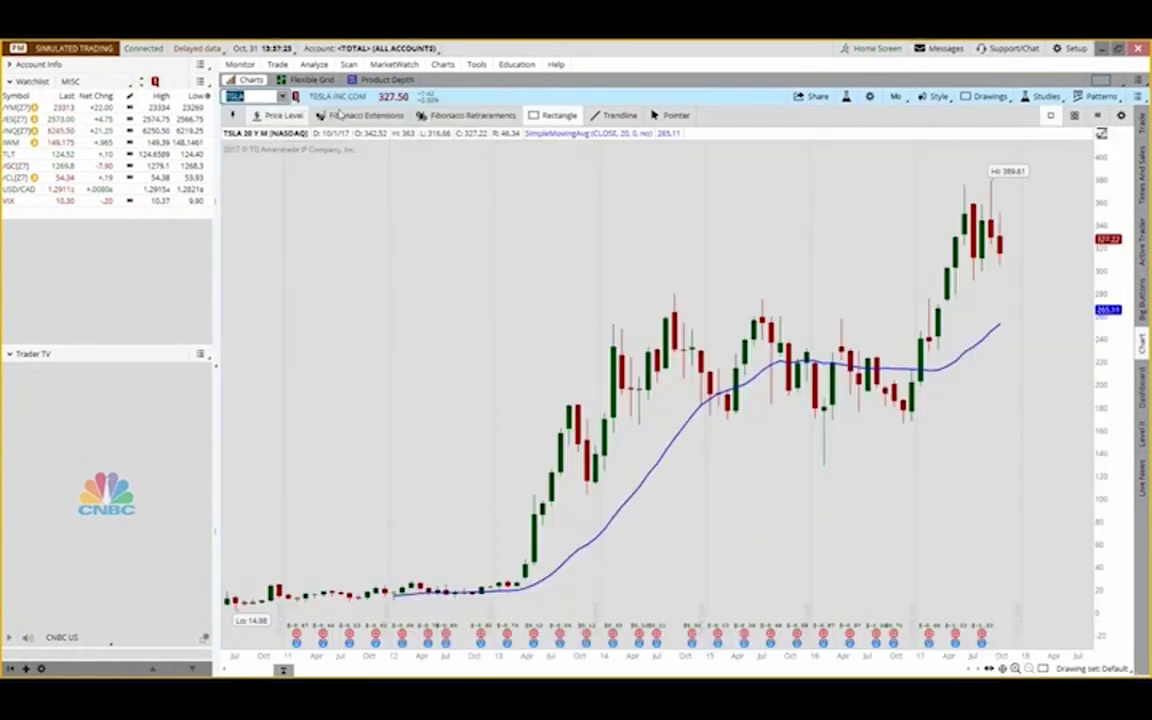
Switch the chart to 1 D : 1m candles and zoom into roughly 10:30–13:30.
{"action": "left_click", "coordinate": [900, 97]}
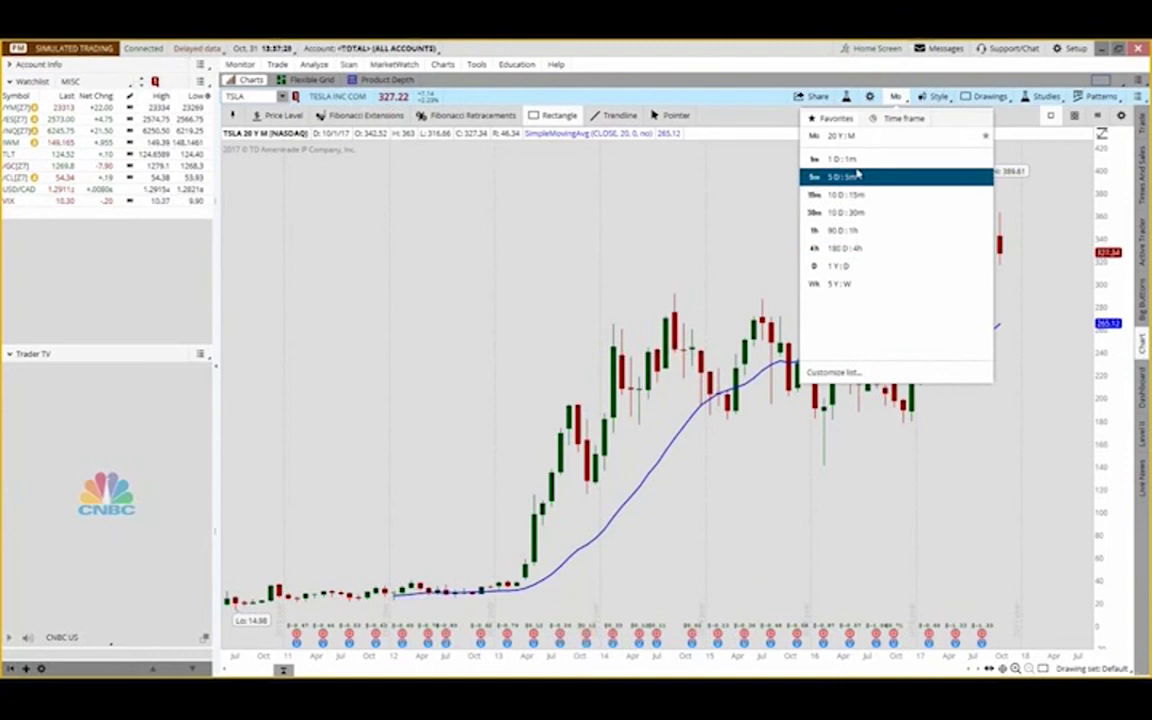
{"action": "left_click", "coordinate": [860, 160]}
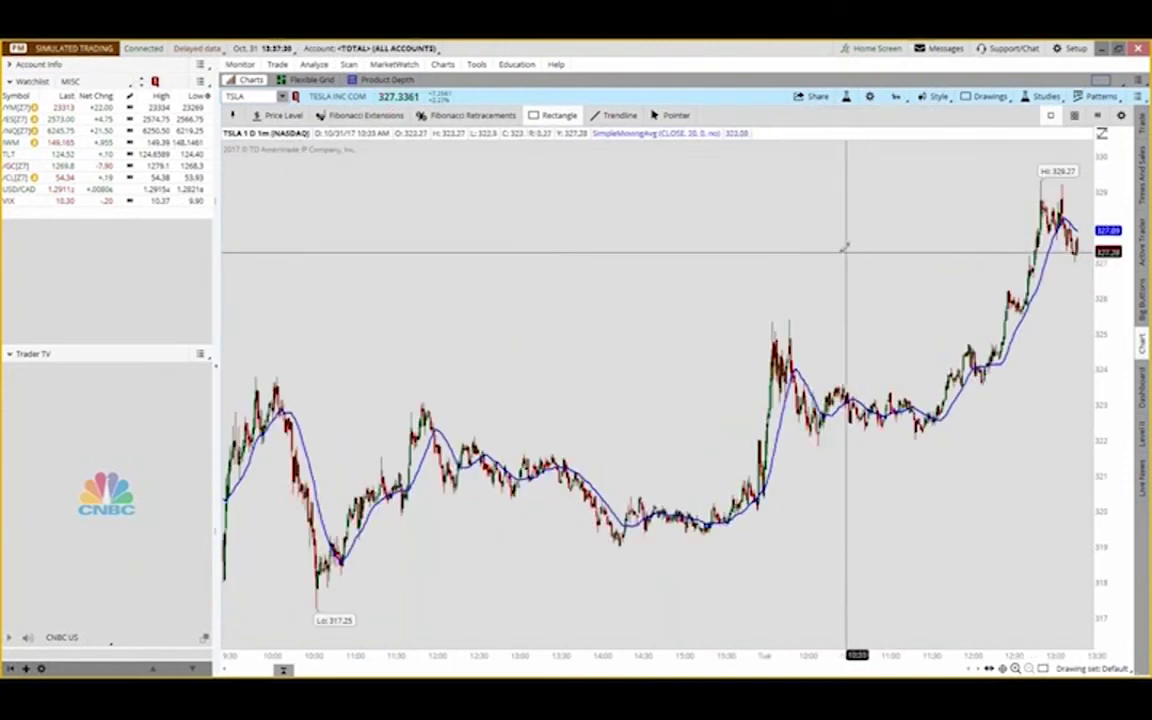
{"action": "left_click_drag", "start_coordinate": [877, 245], "coordinate": [1080, 250]}
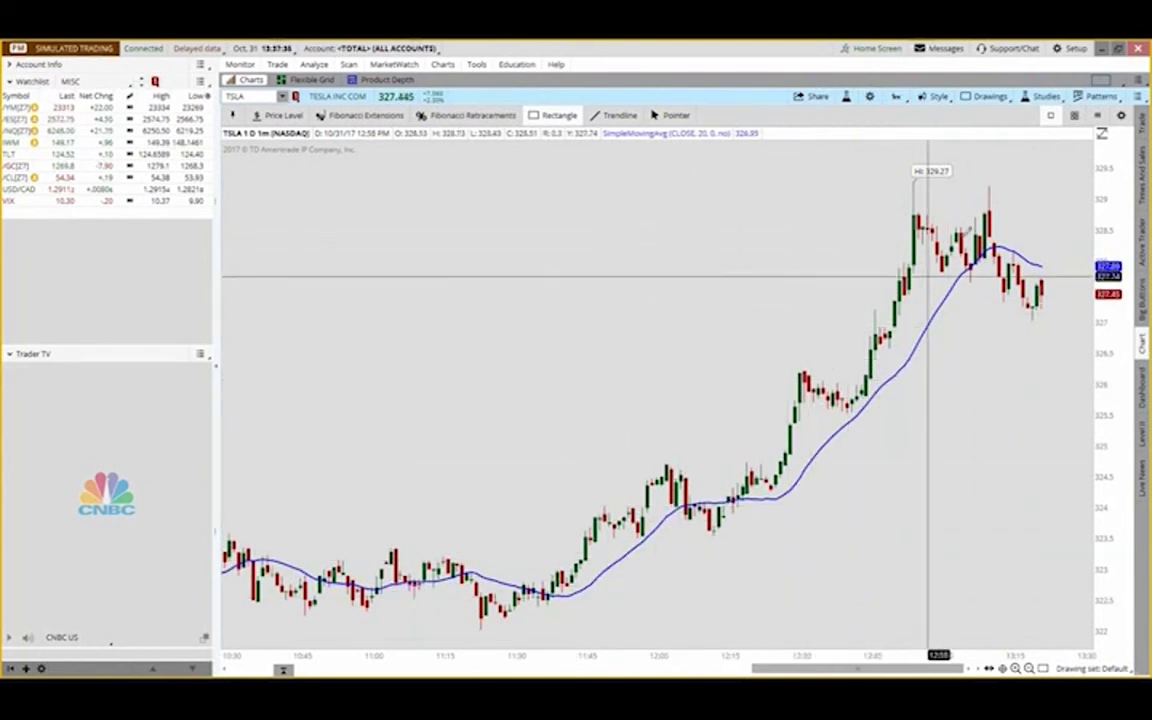
Mark the candles near 12:35 and 12:43 with cyan rectangles.
{"action": "left_click", "coordinate": [560, 116]}
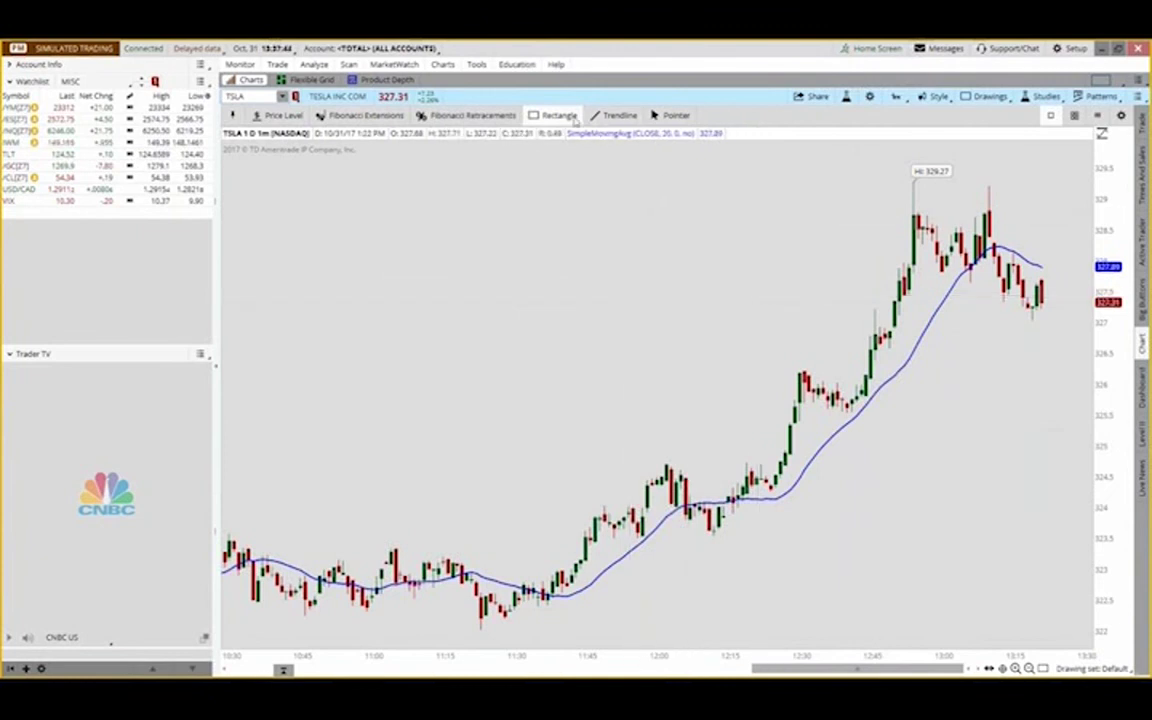
{"action": "left_click", "coordinate": [836, 406]}
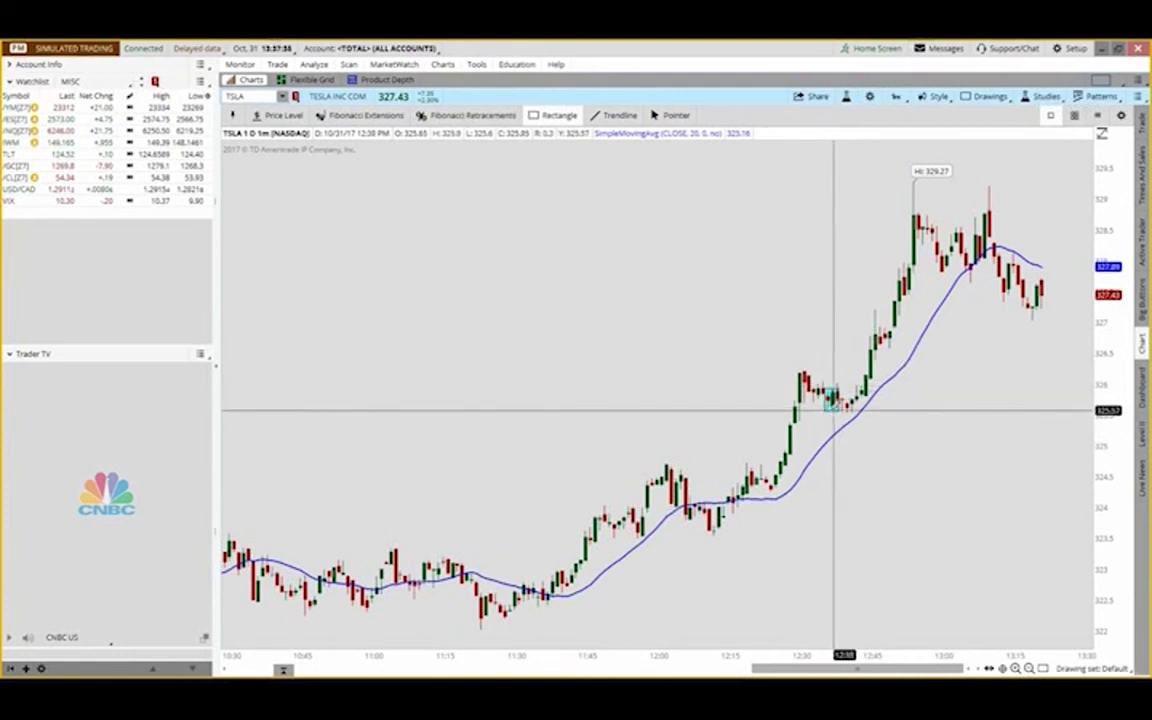
{"action": "left_click", "coordinate": [615, 115]}
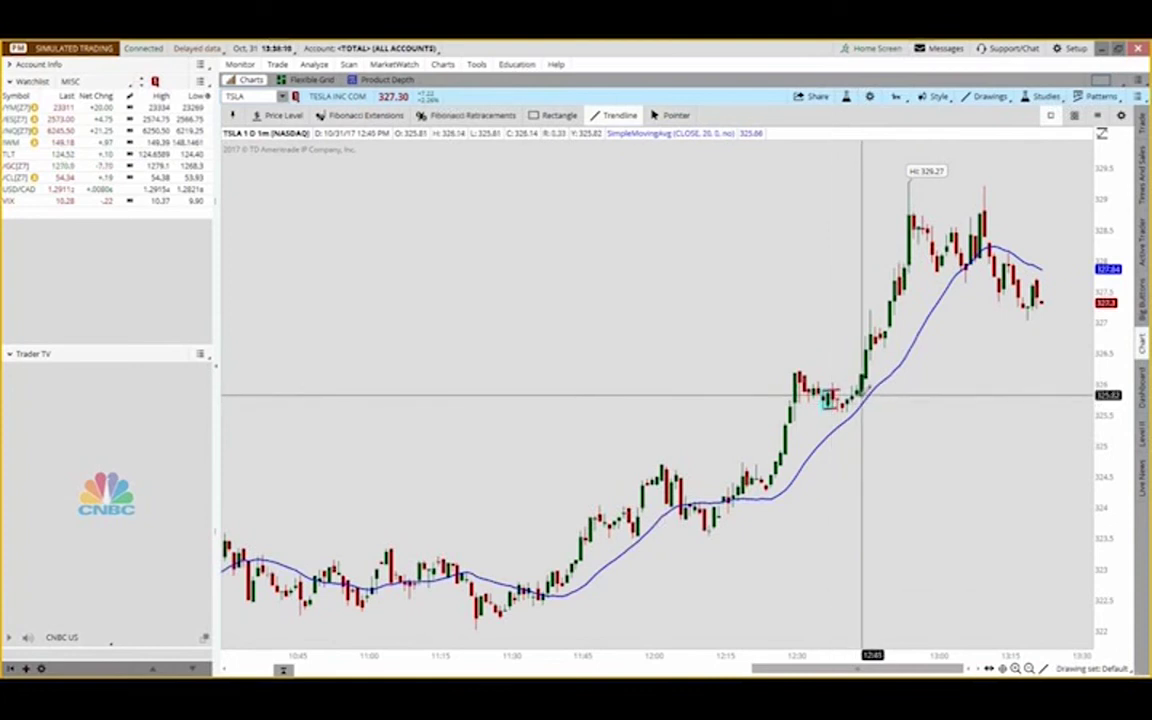
{"action": "left_click", "coordinate": [553, 115]}
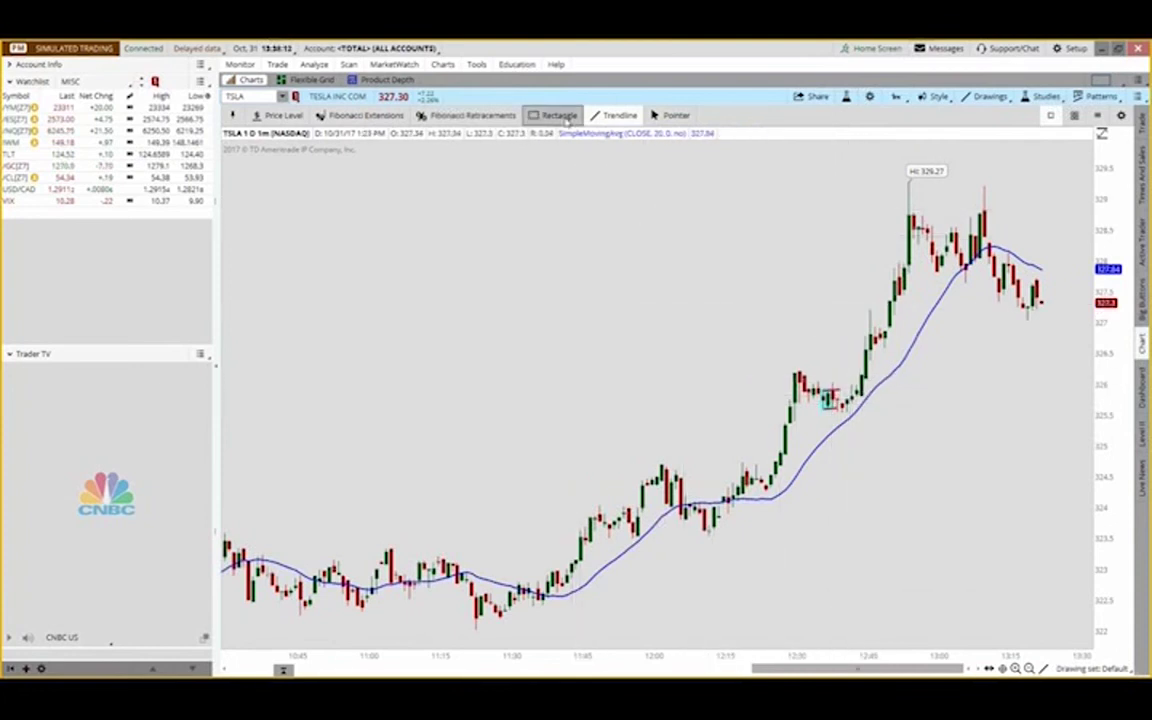
{"action": "left_click", "coordinate": [851, 378]}
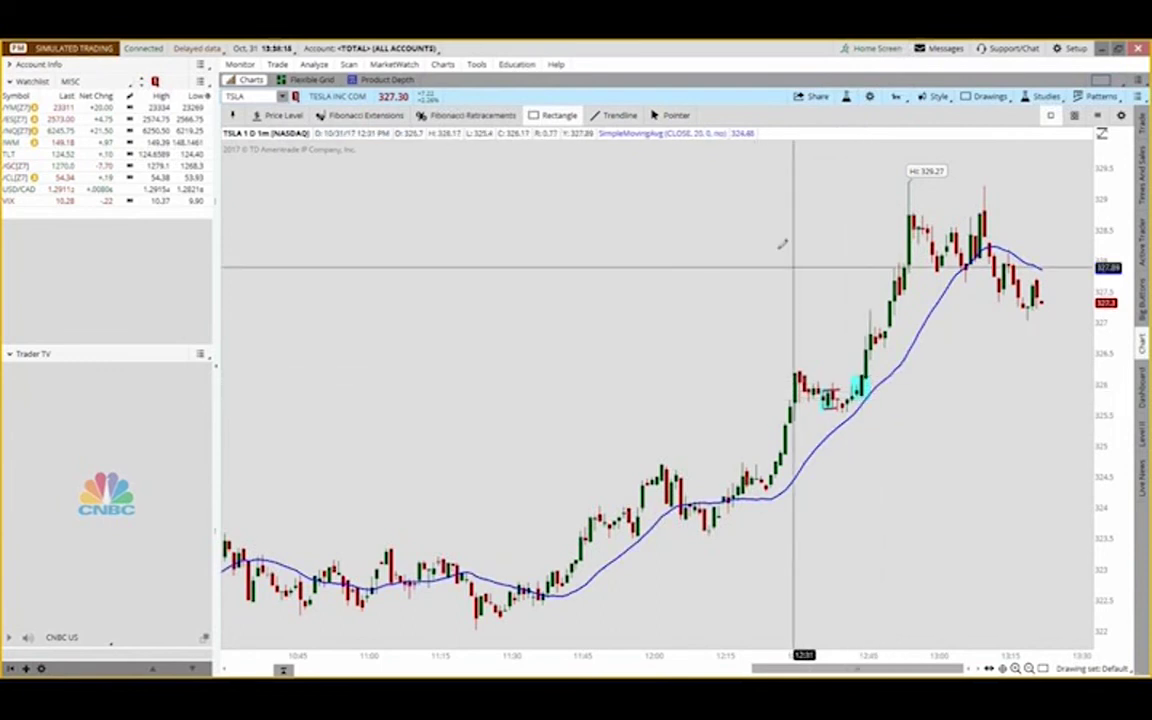
Draw a red trendline from the 12:44 candle up toward the 329.27 high.
{"action": "left_click", "coordinate": [613, 115]}
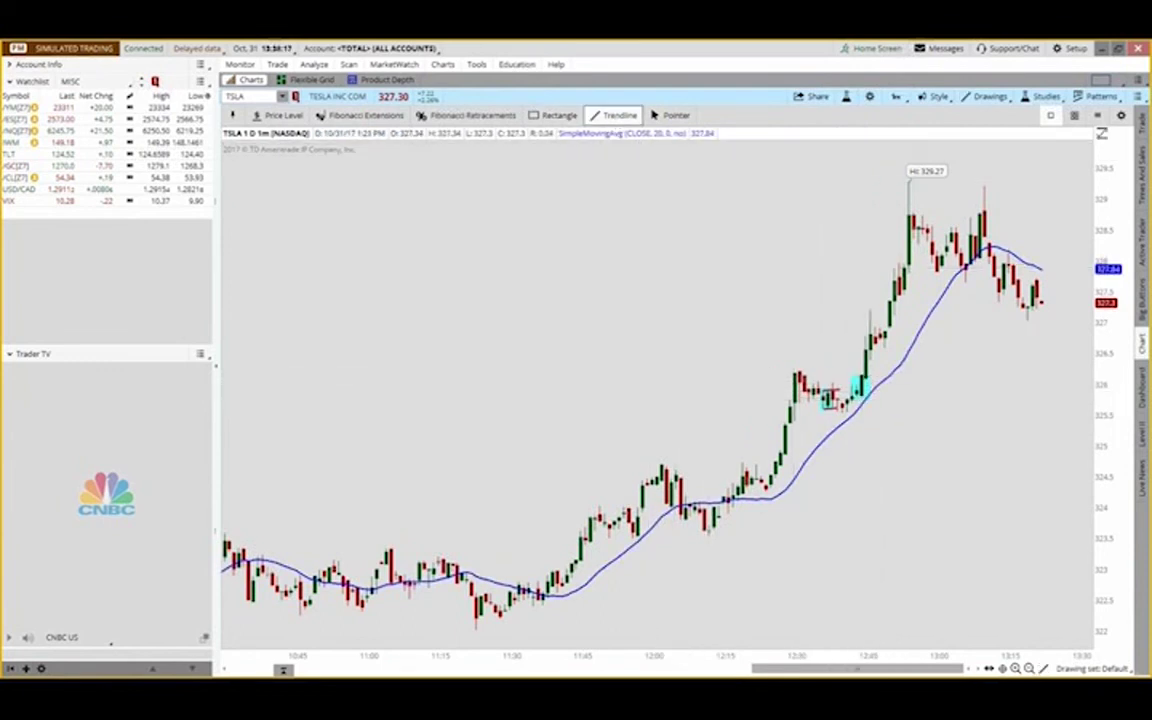
{"action": "left_click", "coordinate": [858, 372]}
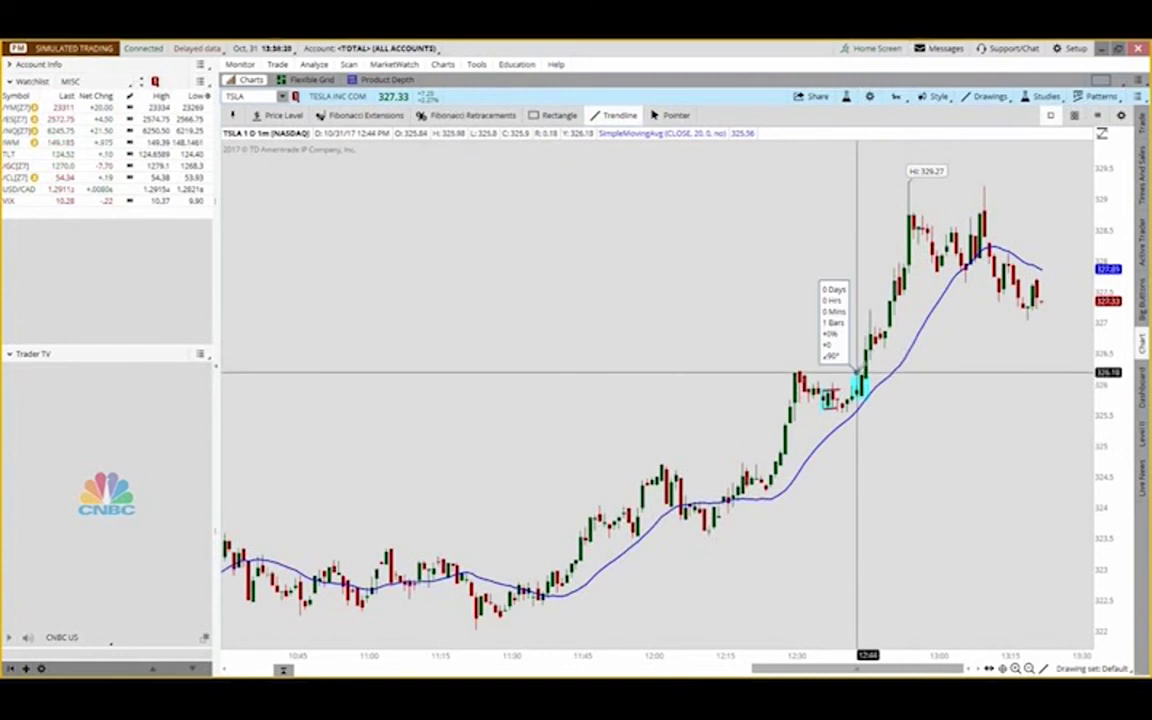
{"action": "left_click", "coordinate": [910, 237]}
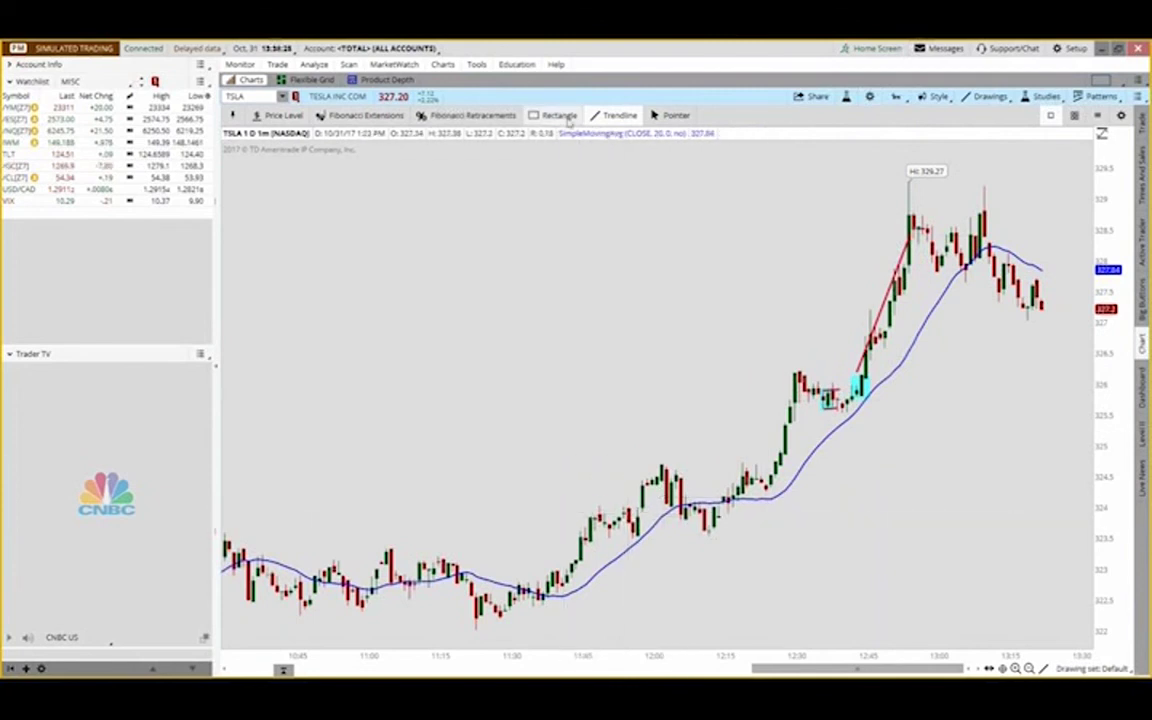
Box the candles near 11:56 and the Oct 31 opening surge in cyan.
{"action": "key", "text": "r"}
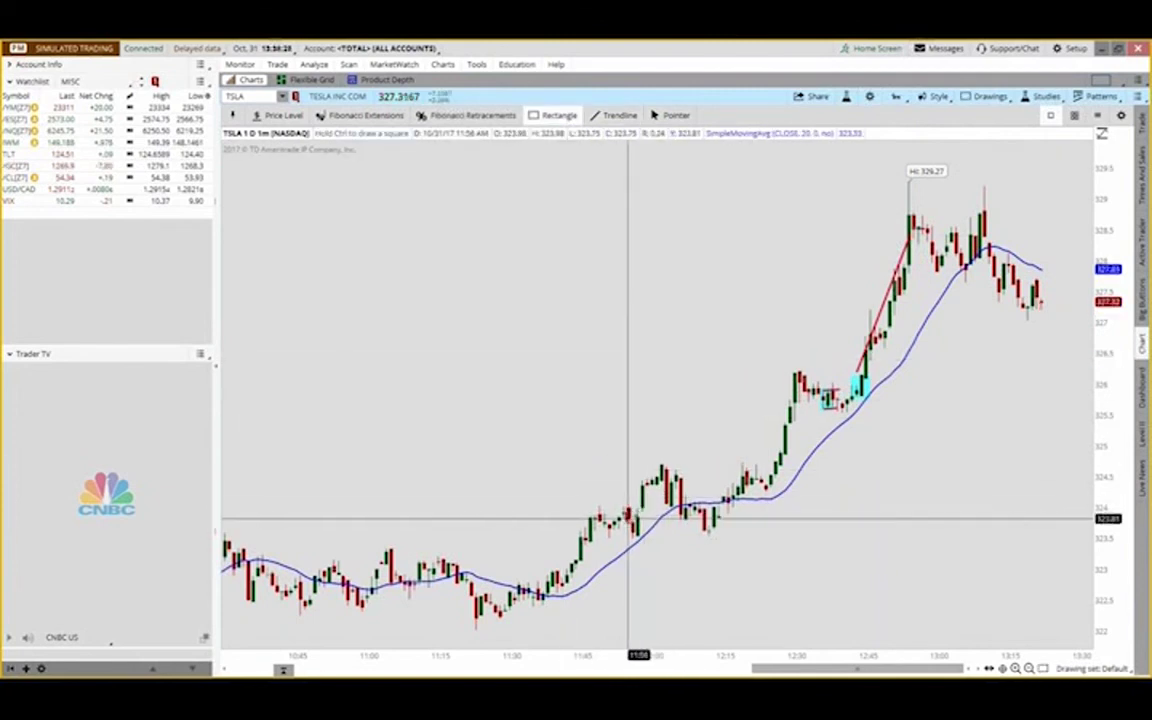
{"action": "left_click_drag", "start_coordinate": [628, 517], "coordinate": [643, 537]}
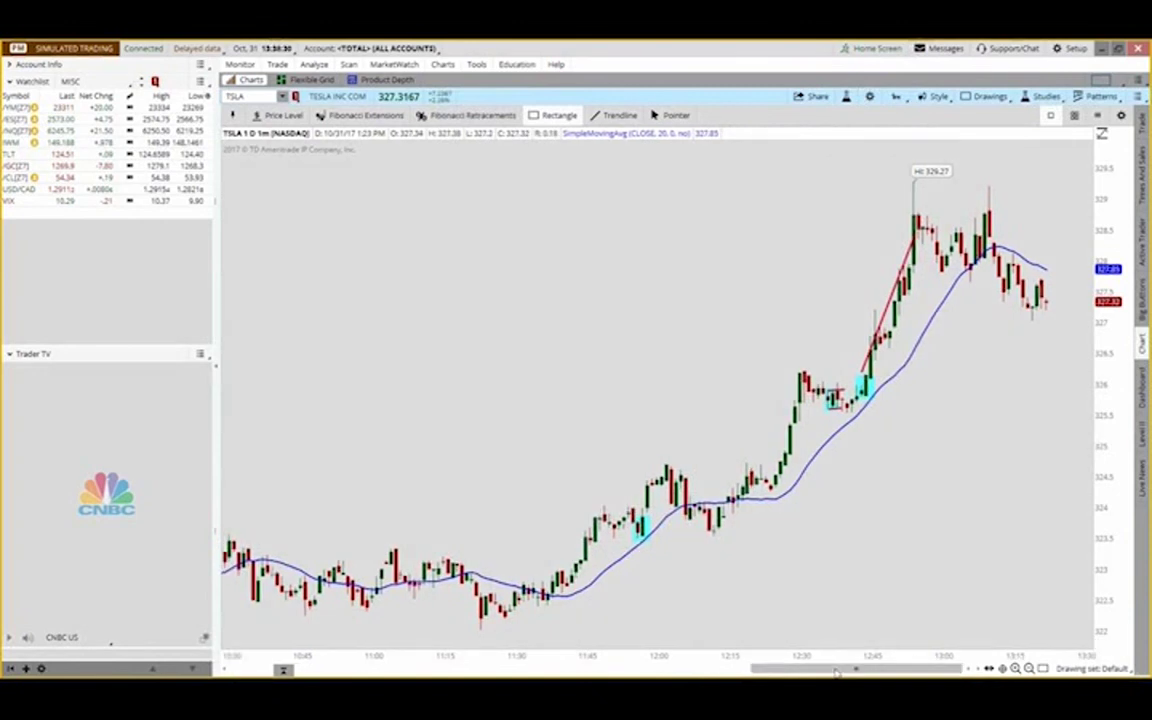
{"action": "scroll", "coordinate": [650, 390], "scroll_direction": "up", "scroll_amount": 10}
{"action": "scroll", "coordinate": [650, 390], "scroll_direction": "up", "scroll_amount": 3}
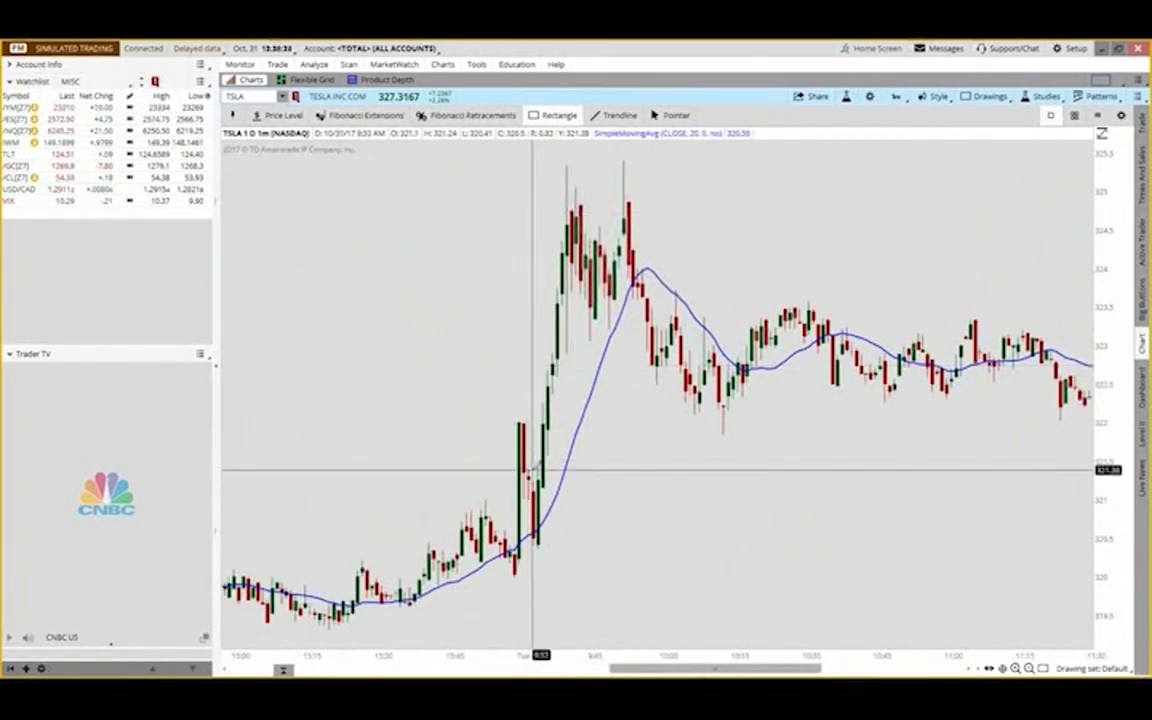
{"action": "left_click_drag", "start_coordinate": [540, 548], "coordinate": [530, 470]}
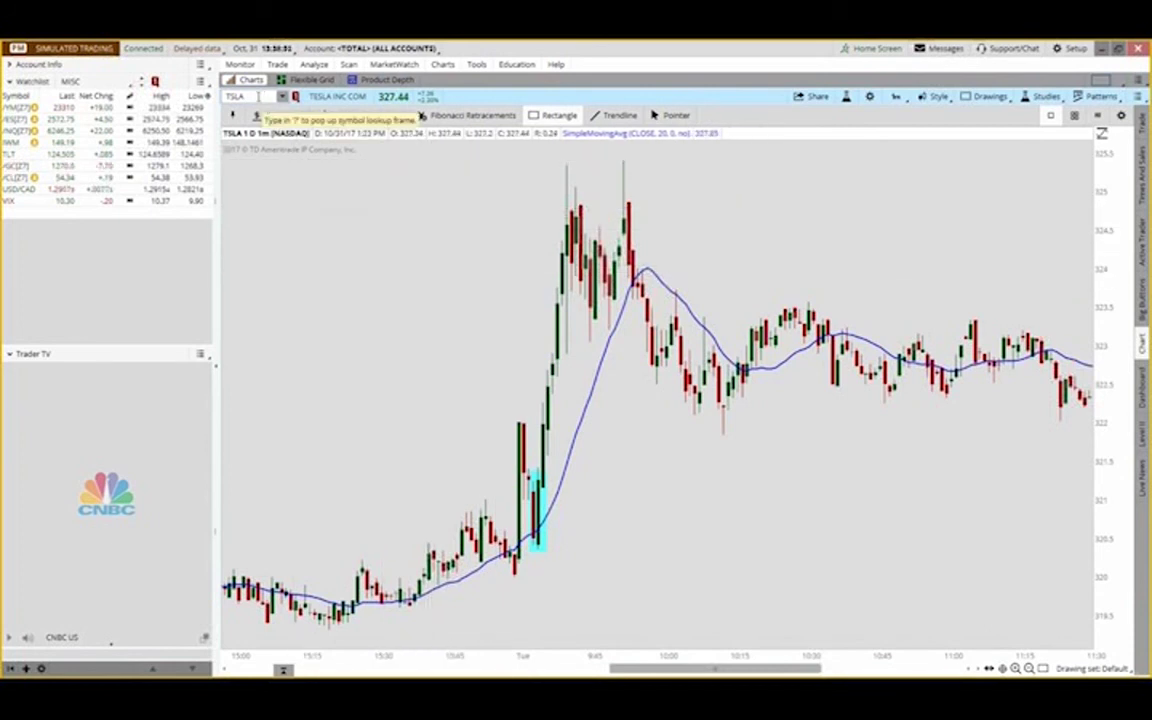
Replace TSLA with SPY as the chart symbol.
{"action": "left_click", "coordinate": [258, 96]}
{"action": "type", "text": "SPY"}
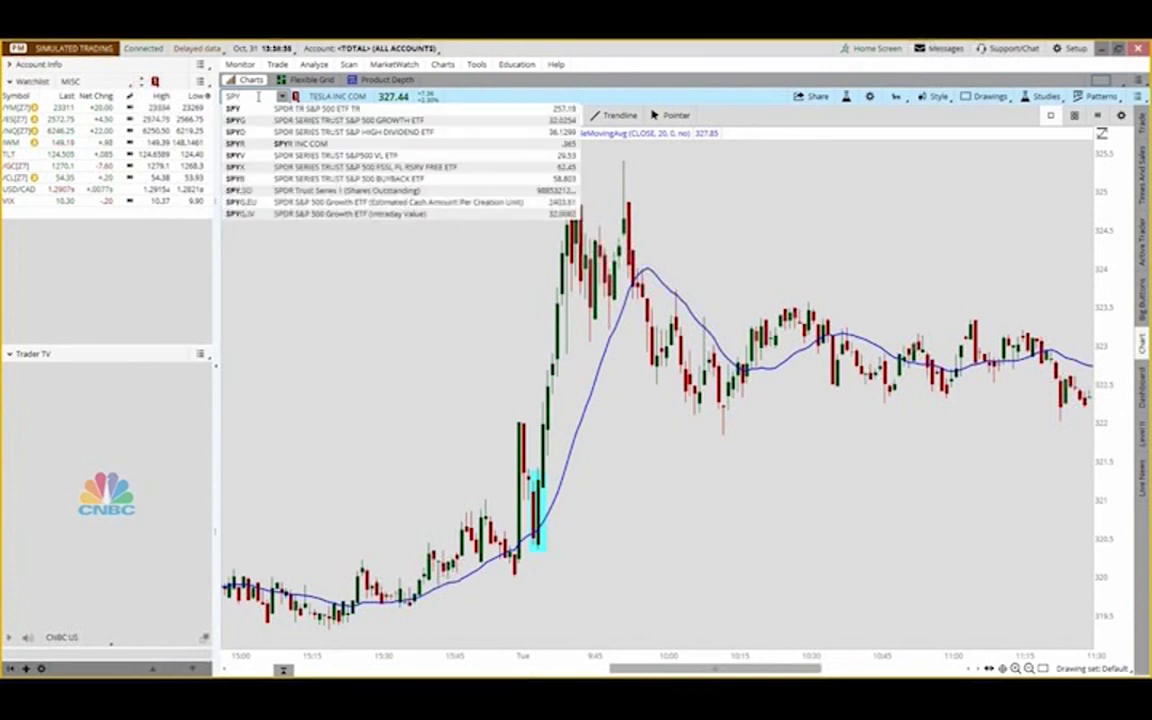
{"action": "key", "text": "Return"}
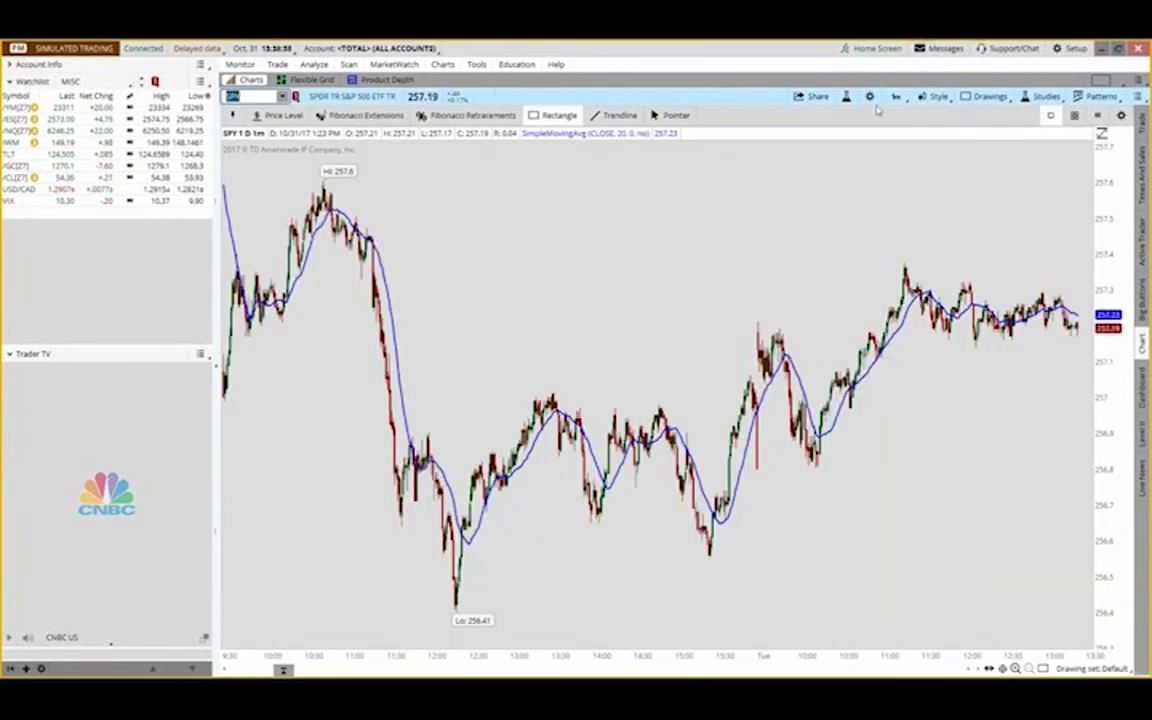
Set the SPY chart to 5 D : 5m and shift it back to earlier sessions.
{"action": "left_click", "coordinate": [896, 96]}
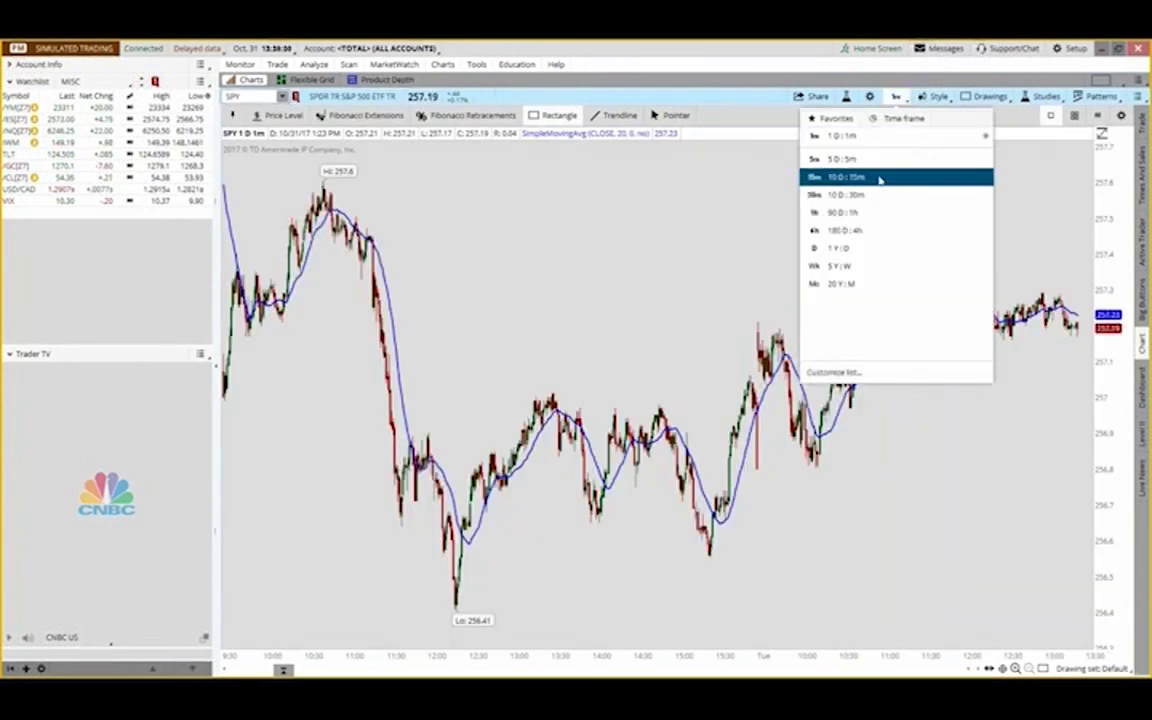
{"action": "left_click", "coordinate": [877, 159]}
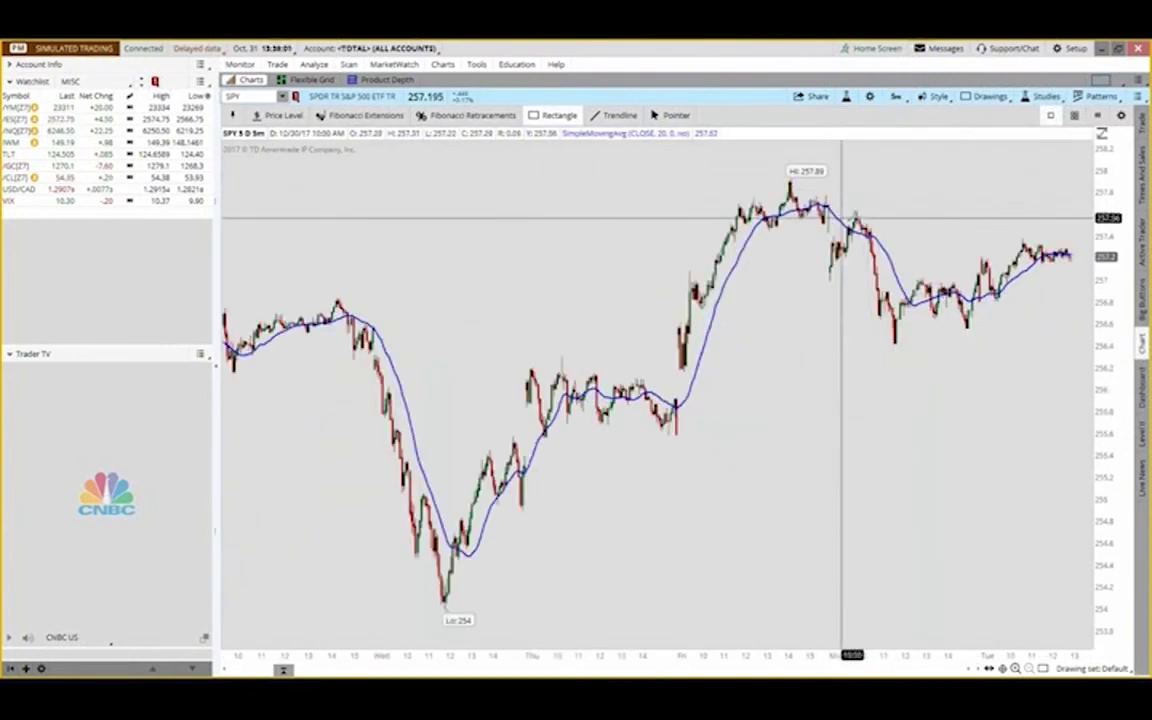
{"action": "left_click_drag", "start_coordinate": [296, 257], "coordinate": [551, 289]}
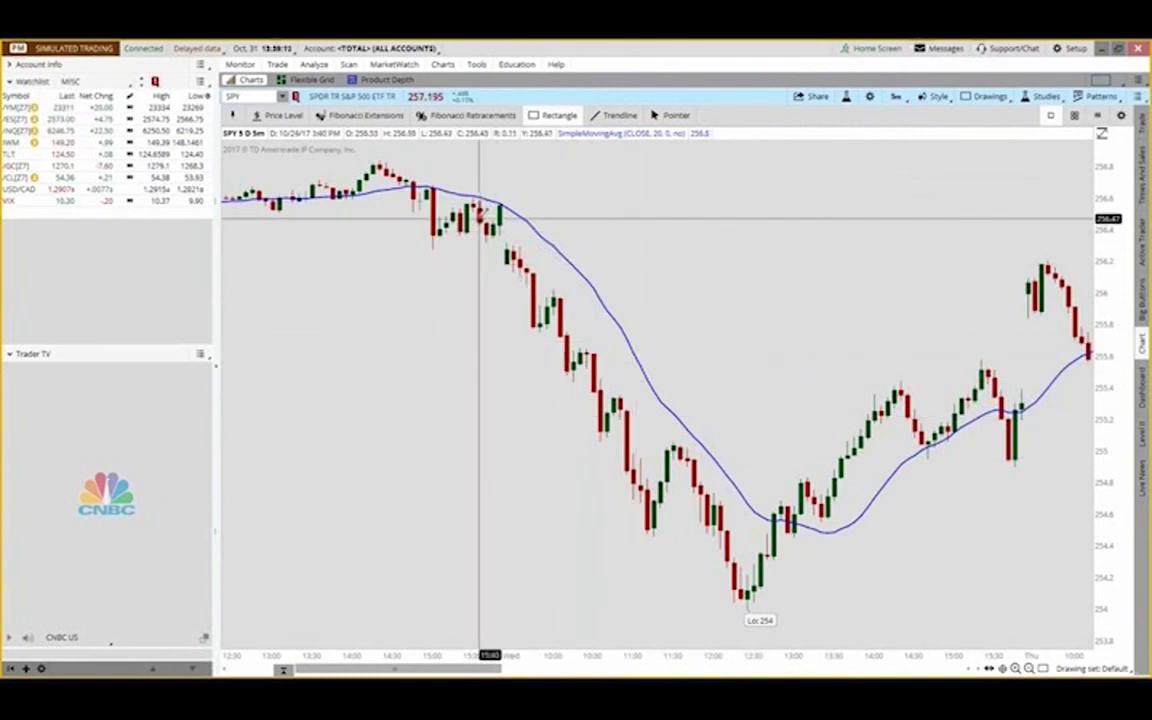
Box the long red candle and the 10:25 candle in cyan, then bring the TradingWins page forward.
{"action": "scroll", "coordinate": [884, 532], "scroll_direction": "up", "scroll_amount": 2}
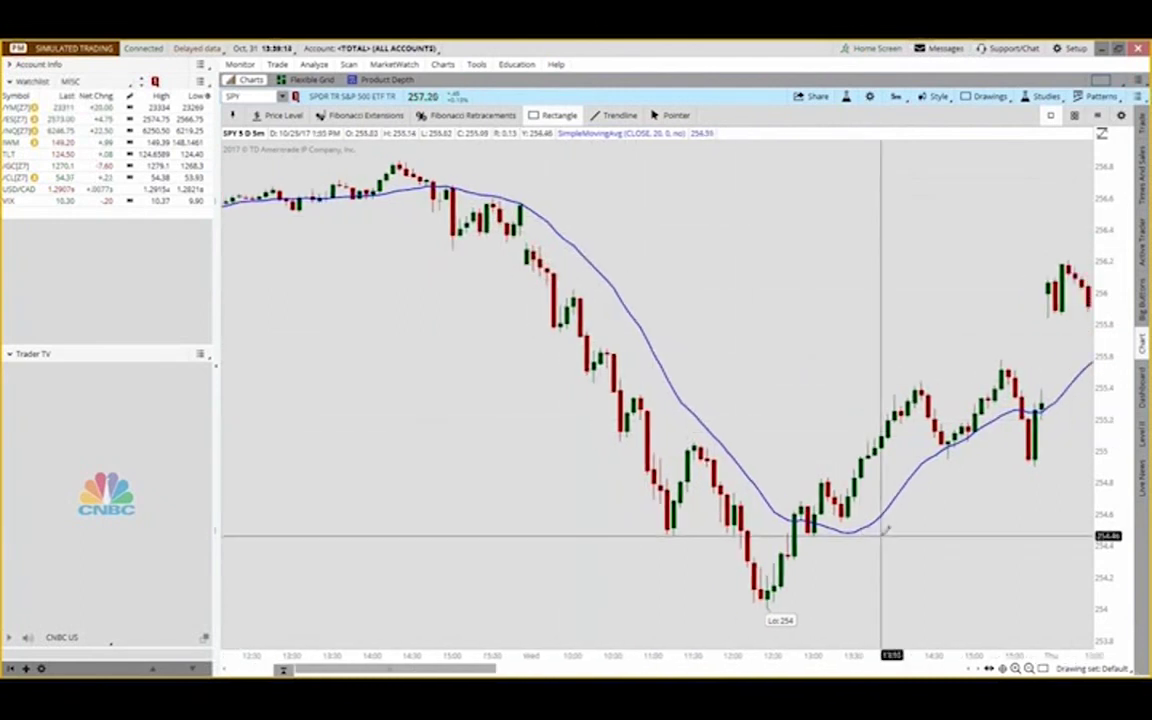
{"action": "scroll", "coordinate": [885, 530], "scroll_direction": "down", "scroll_amount": 10}
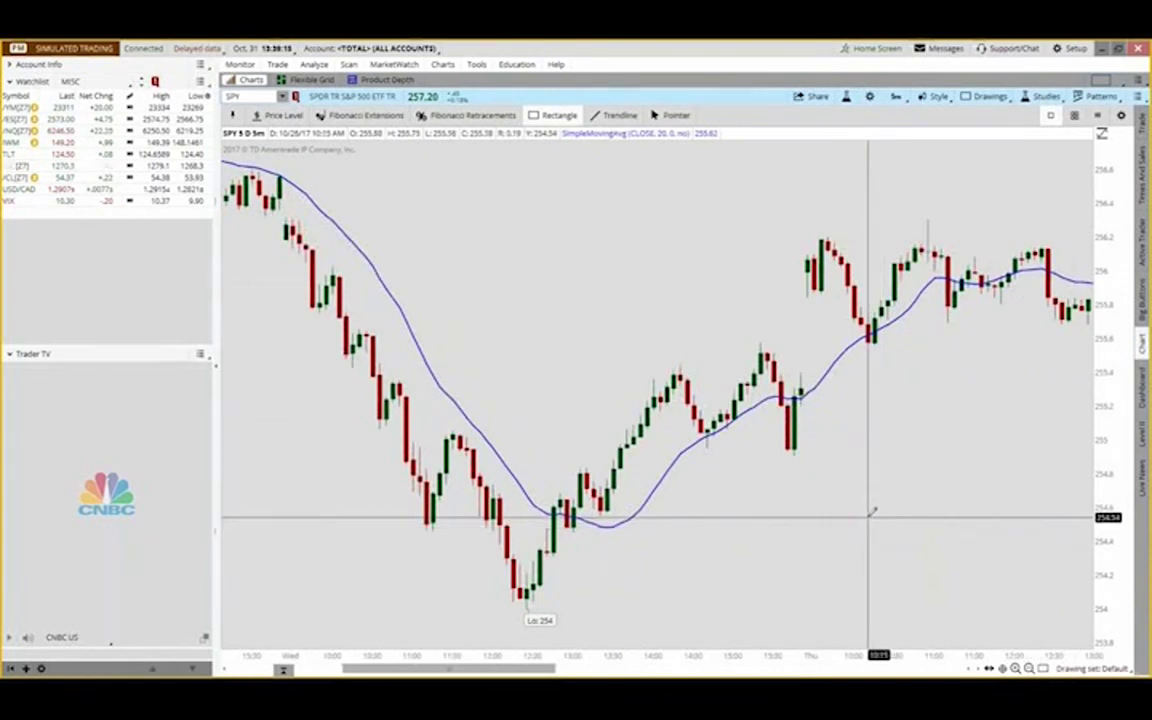
{"action": "scroll", "coordinate": [872, 512], "scroll_direction": "down", "scroll_amount": 4}
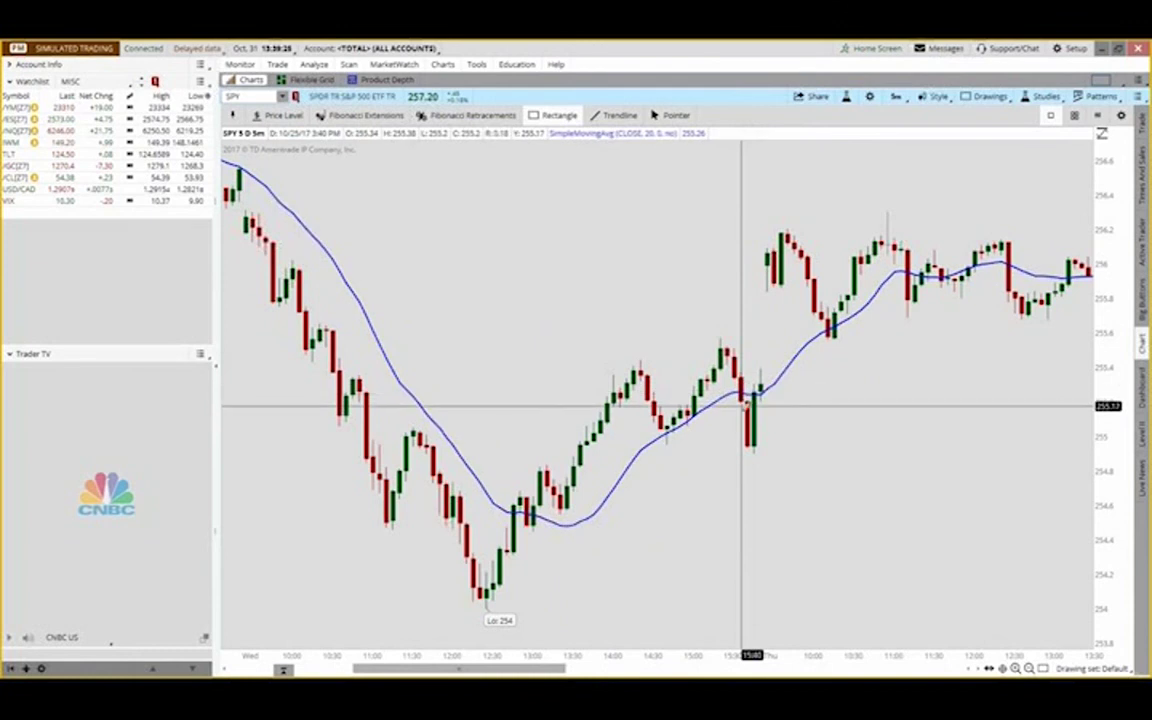
{"action": "left_click_drag", "start_coordinate": [760, 460], "coordinate": [752, 395]}
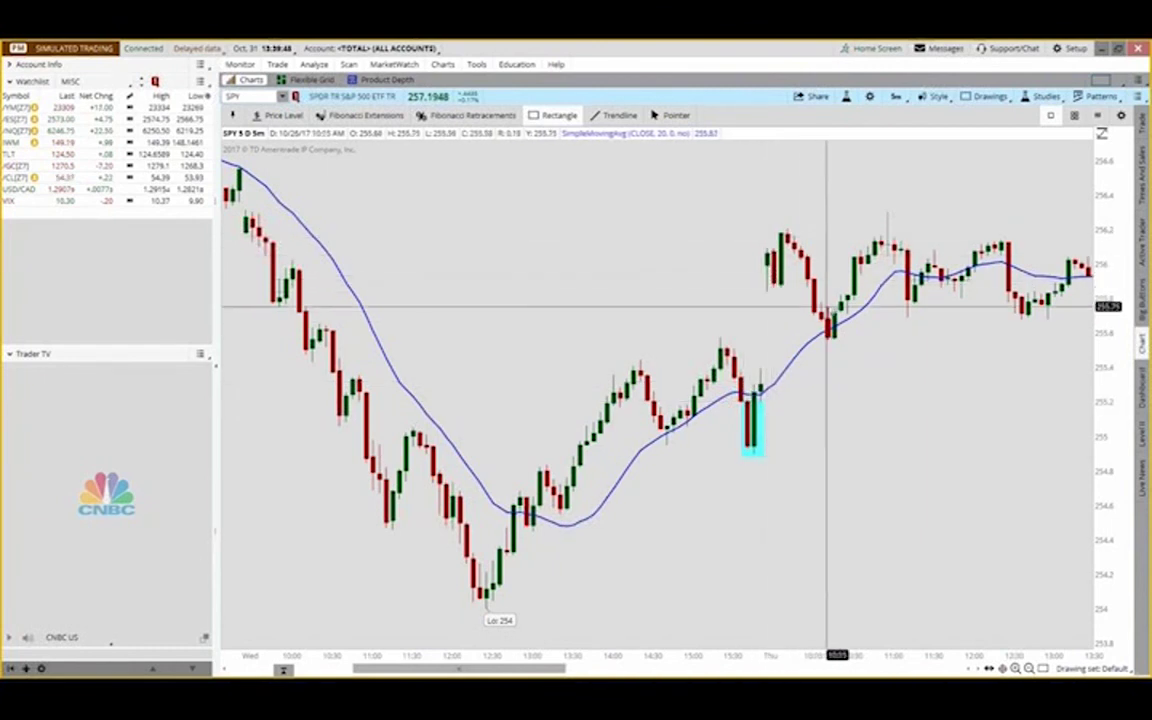
{"action": "left_click_drag", "start_coordinate": [826, 303], "coordinate": [840, 343]}
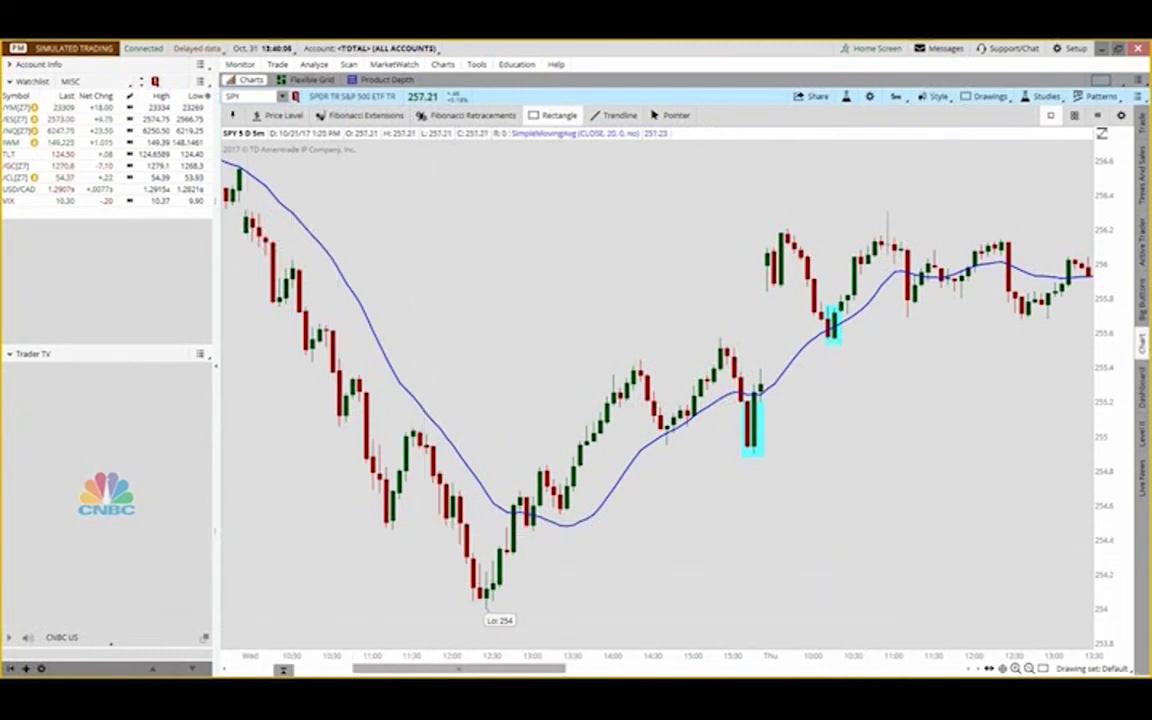
{"action": "left_click", "coordinate": [95, 667]}
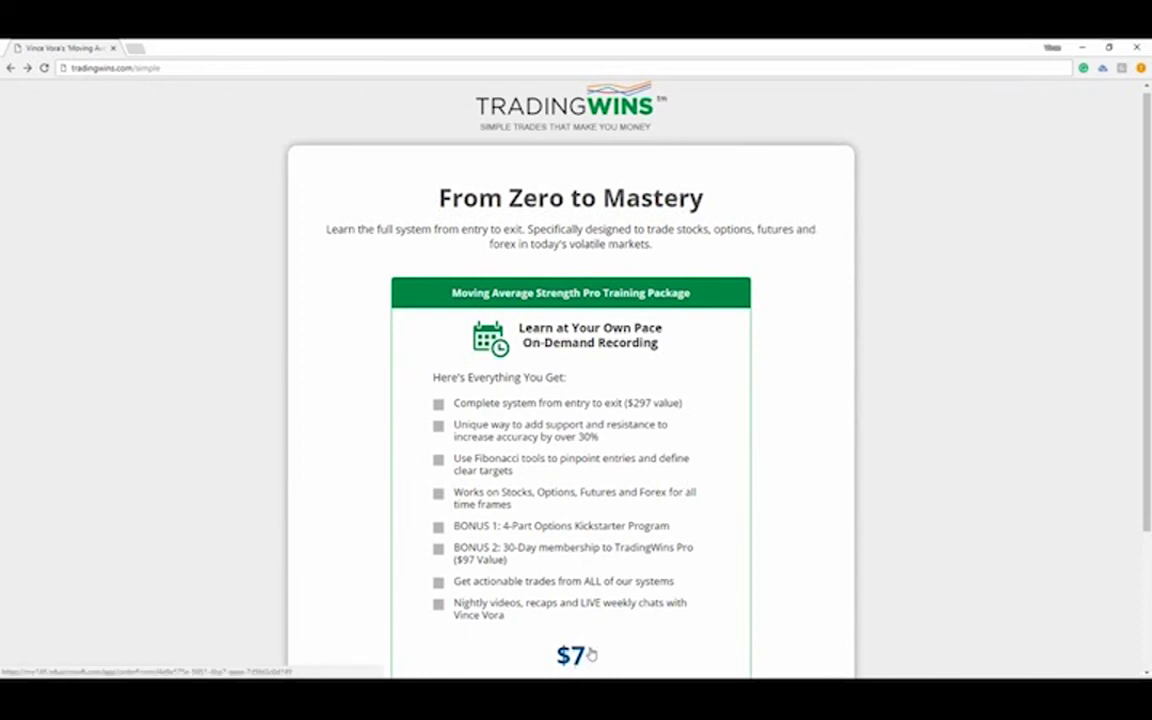
{"action": "scroll", "coordinate": [591, 653], "scroll_direction": "down", "scroll_amount": 2}
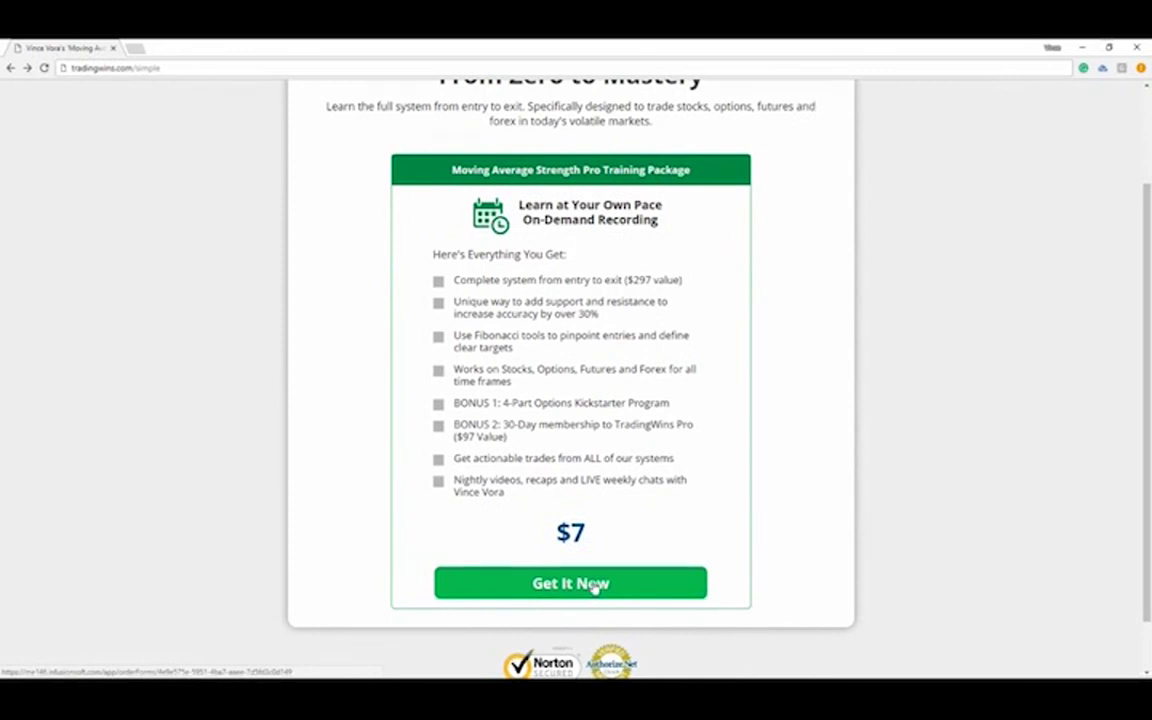
{"action": "scroll", "coordinate": [593, 588], "scroll_direction": "up", "scroll_amount": 2}
{"action": "scroll", "coordinate": [594, 588], "scroll_direction": "up", "scroll_amount": 1}
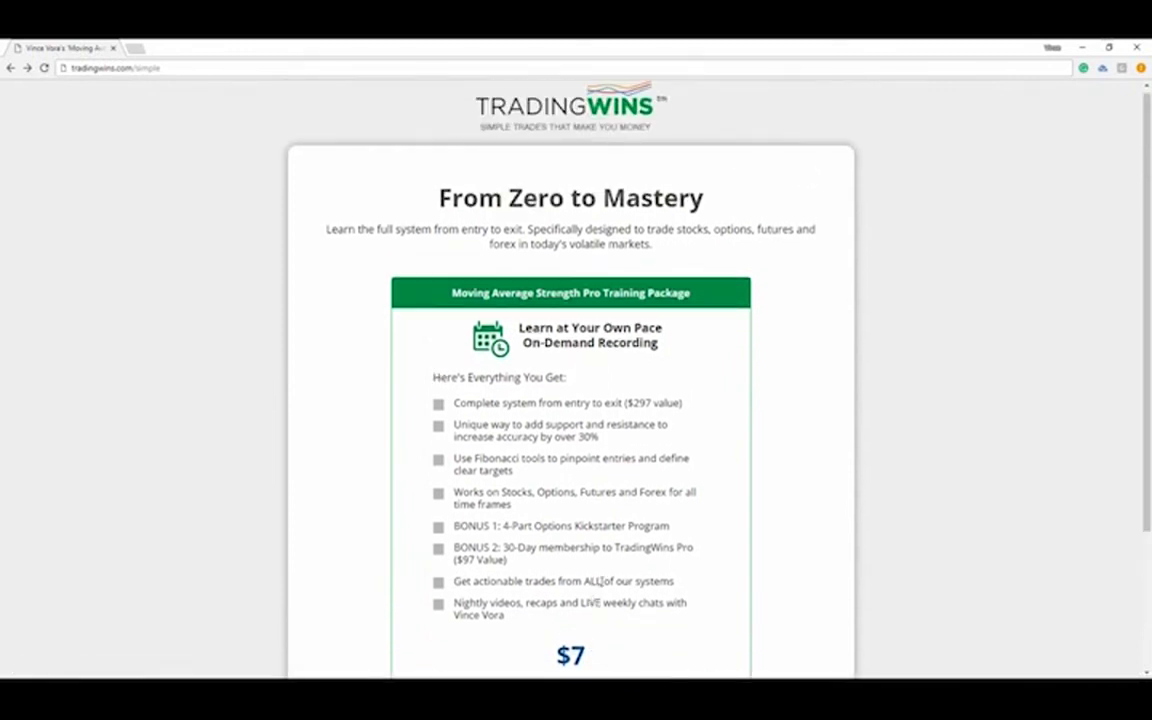